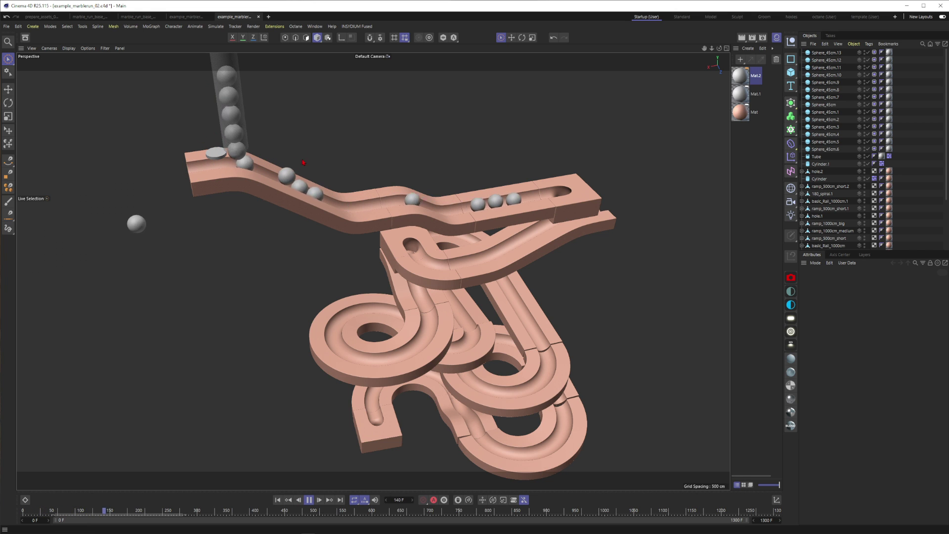
# Step: Follow the marbles rolling down the playing marble run, ending near frame 1064 at the lower end of the track
pyautogui.keyDown('alt'); pyautogui.moveTo(408, 203); pyautogui.dragTo(335, 194, button='middle'); pyautogui.keyUp('alt')
pyautogui.scroll(5, 489, 199)
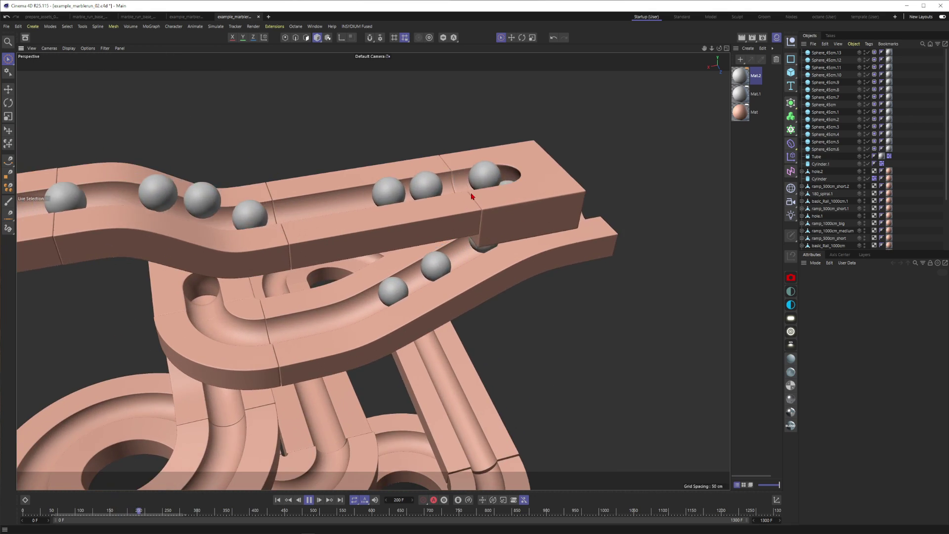
pyautogui.keyDown('alt'); pyautogui.moveTo(467, 193); pyautogui.dragTo(555, 229); pyautogui.keyUp('alt')
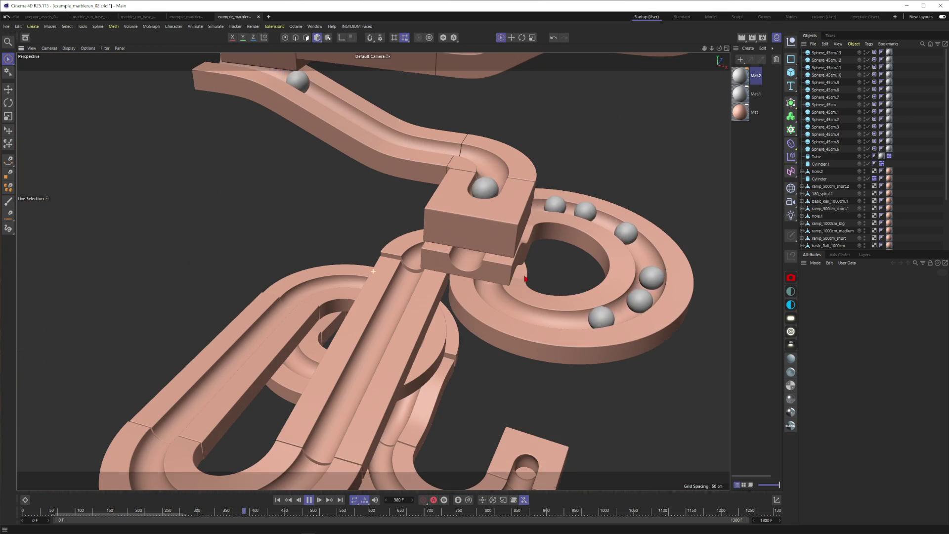
pyautogui.keyDown('alt'); pyautogui.moveTo(494, 276); pyautogui.dragTo(490, 192, button='middle'); pyautogui.keyUp('alt')
pyautogui.scroll(-3, 469, 184)
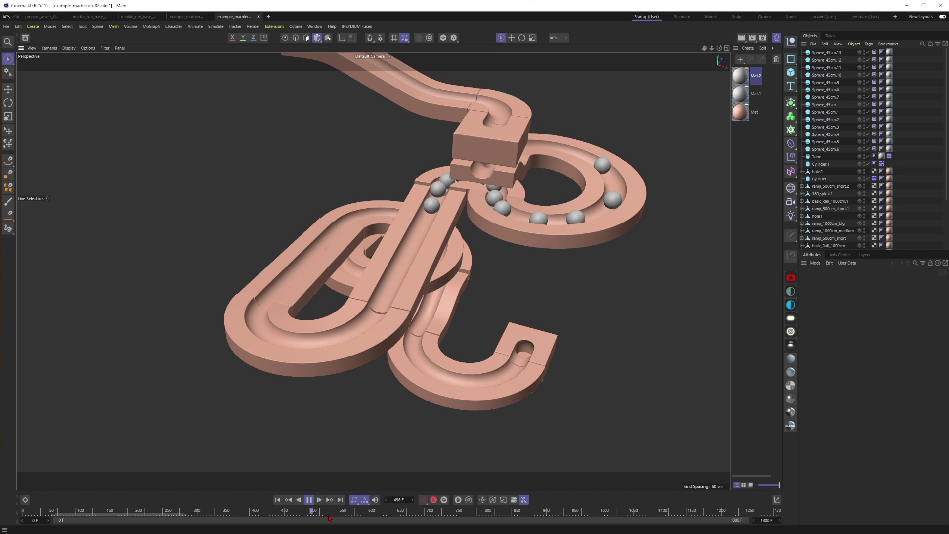
pyautogui.moveTo(325, 515); pyautogui.dragTo(642, 519)
pyautogui.keyDown('alt'); pyautogui.moveTo(414, 237); pyautogui.dragTo(310, 226); pyautogui.keyUp('alt')
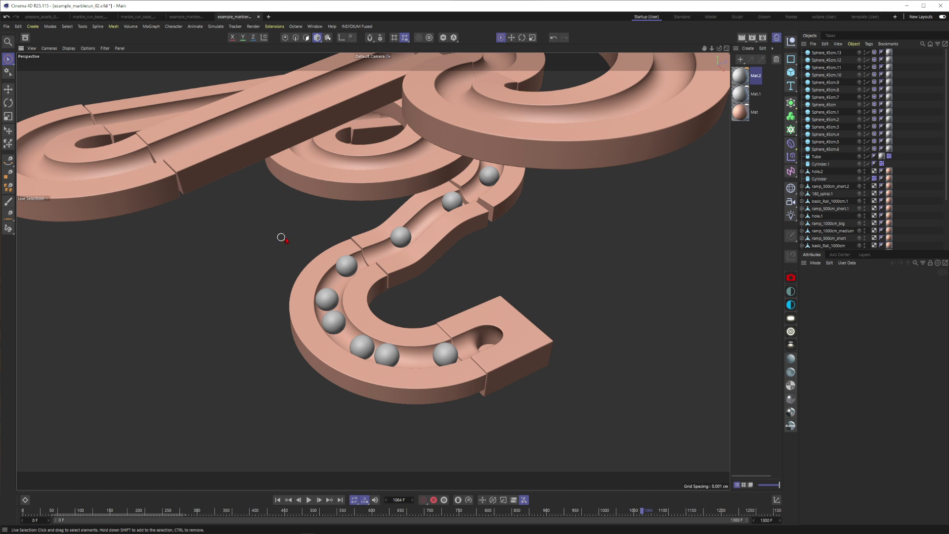
# Step: Examine how the marble run's track pieces connect, up to the hole piece and the ramp beneath it
pyautogui.keyDown('alt'); pyautogui.moveTo(400, 228); pyautogui.dragTo(328, 196, button='right'); pyautogui.keyUp('alt')
pyautogui.keyDown('alt'); pyautogui.moveTo(303, 184); pyautogui.dragTo(341, 192); pyautogui.keyUp('alt')
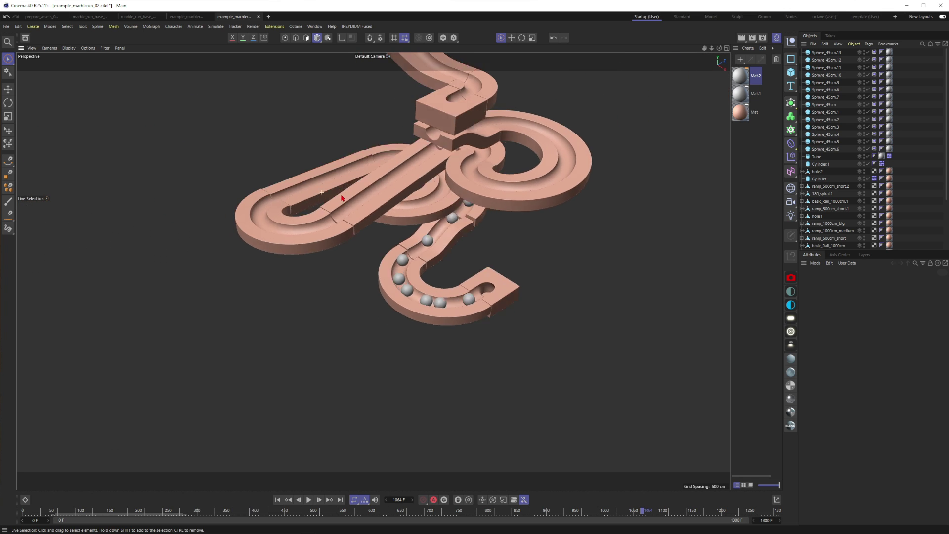
pyautogui.keyDown('alt'); pyautogui.moveTo(317, 224); pyautogui.dragTo(341, 207); pyautogui.keyUp('alt')
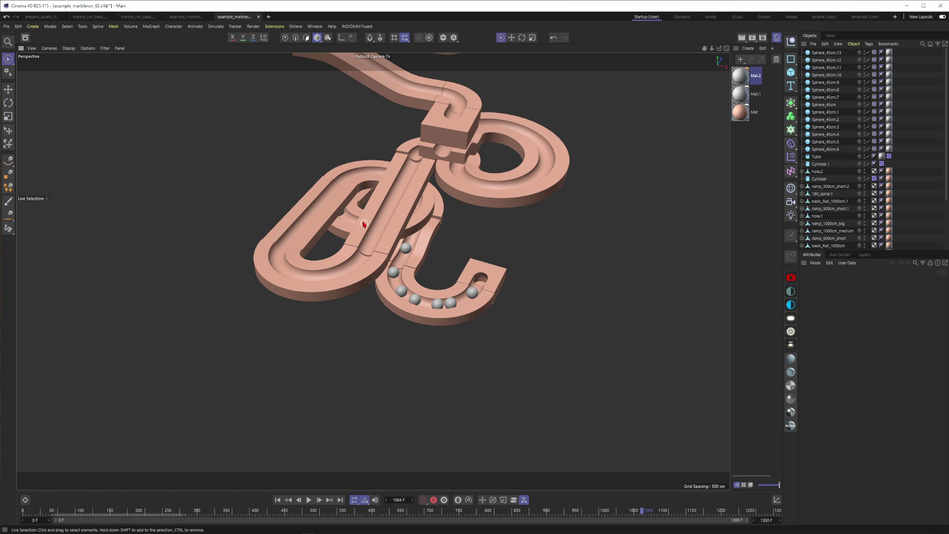
pyautogui.keyDown('alt'); pyautogui.moveTo(390, 238); pyautogui.dragTo(401, 194); pyautogui.keyUp('alt')
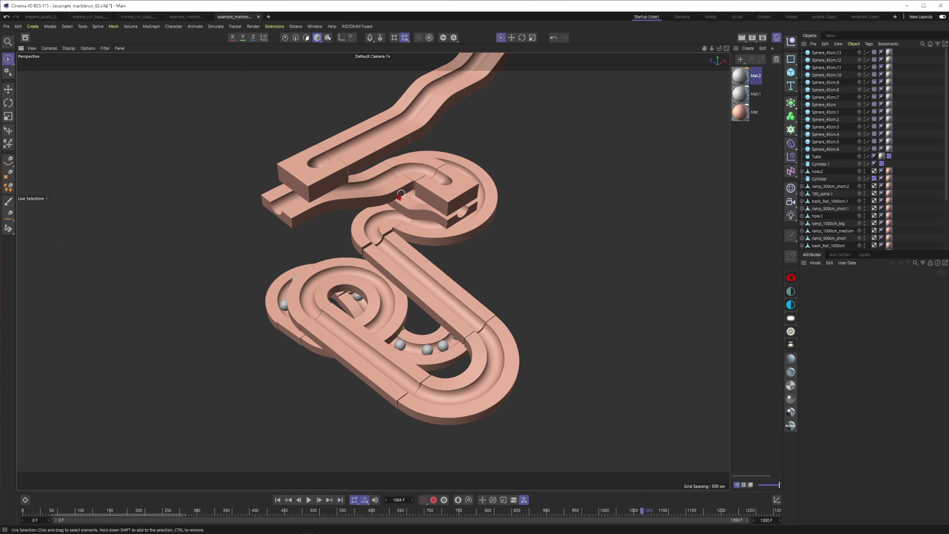
pyautogui.scroll(3, 394, 200)
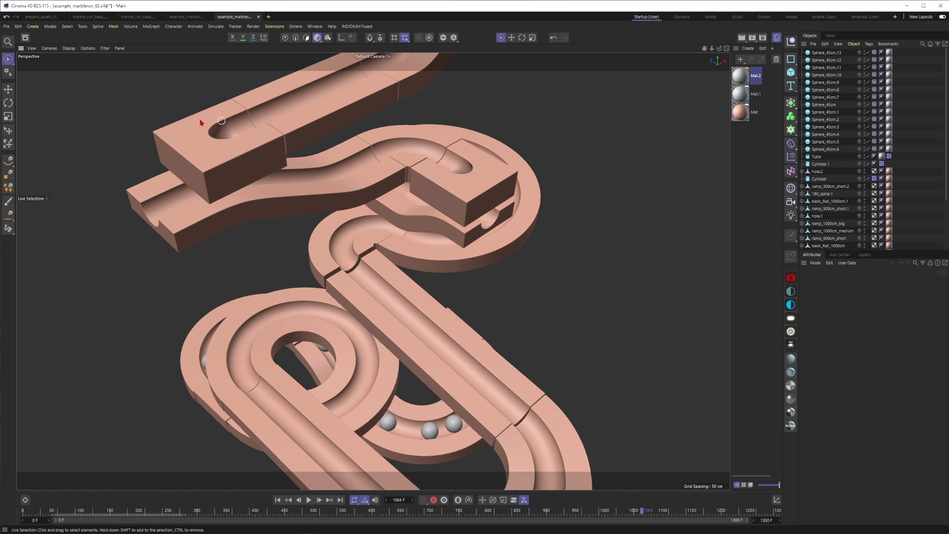
pyautogui.scroll(3, 288, 166)
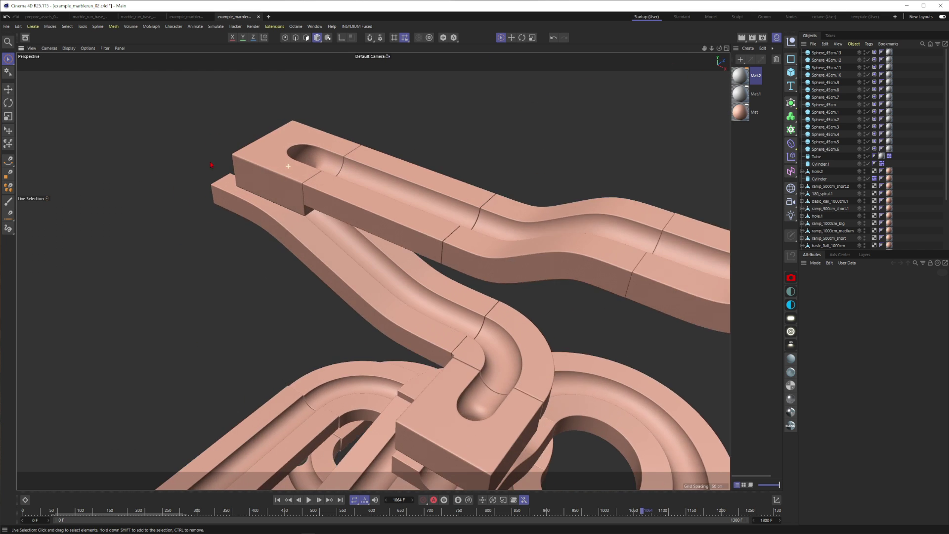
pyautogui.scroll(2, 288, 166)
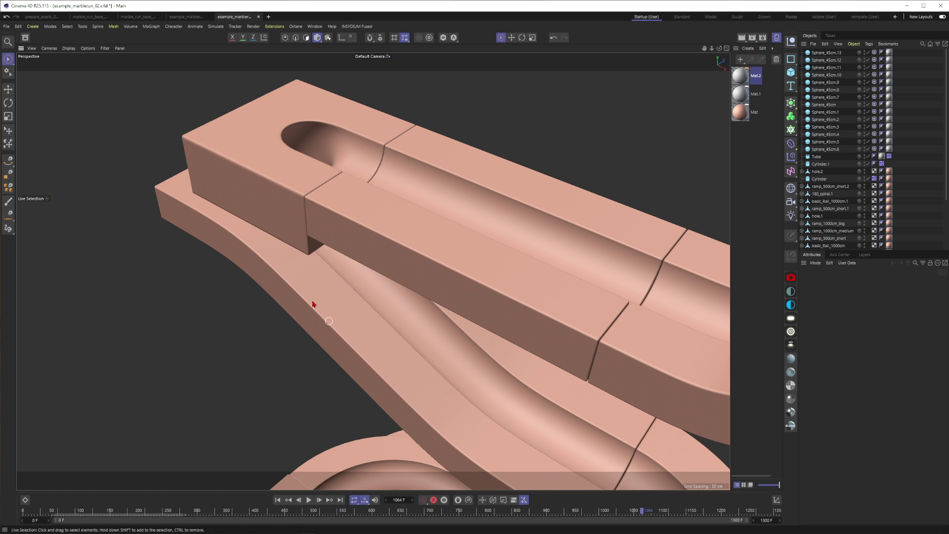
# Step: Scrub back through the marble animation in candyland_07.c4d
pyautogui.click(7, 26)
pyautogui.click(25, 34)
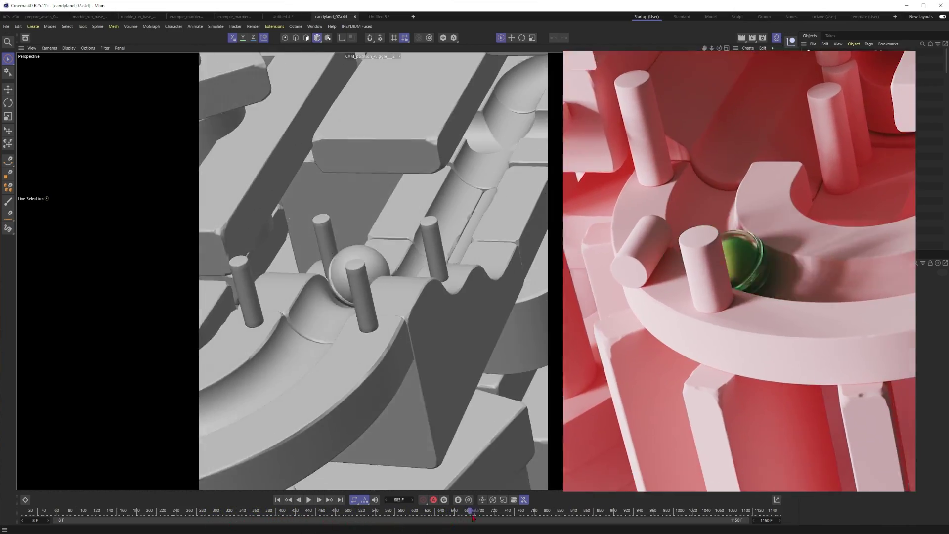
pyautogui.moveTo(473, 518); pyautogui.dragTo(257, 526)
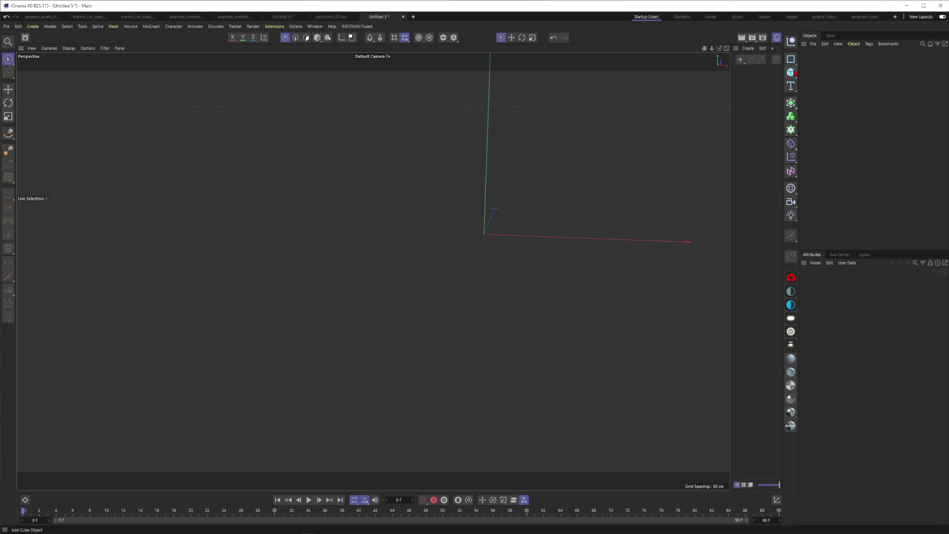
# Step: Add a sphere to the empty Untitled 5 scene with a radius of 50 cm and 50 segments
pyautogui.moveTo(790, 72); pyautogui.dragTo(860, 106)
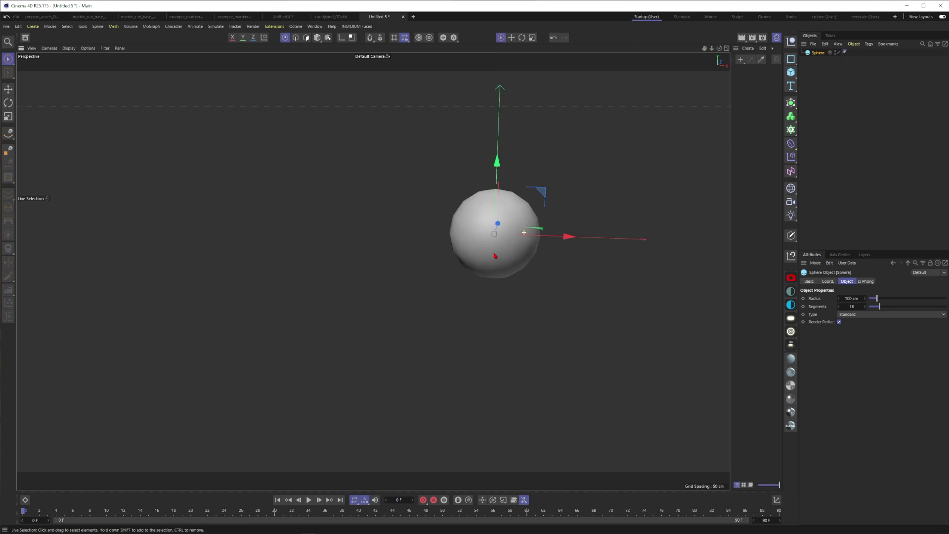
pyautogui.keyDown('alt'); pyautogui.moveTo(495, 256); pyautogui.dragTo(502, 245); pyautogui.keyUp('alt')
pyautogui.scroll(-4, 535, 227)
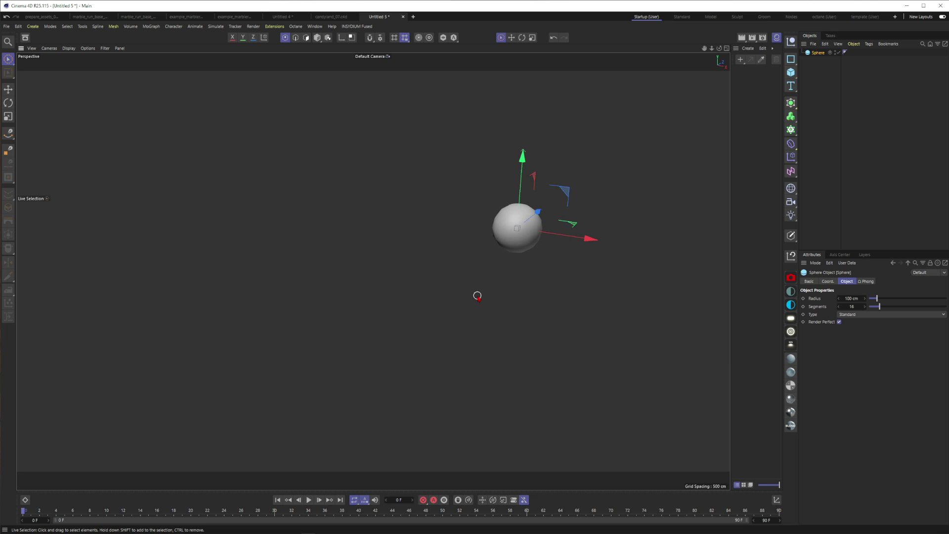
pyautogui.doubleClick(851, 298)
pyautogui.write('50')
pyautogui.press('Return')
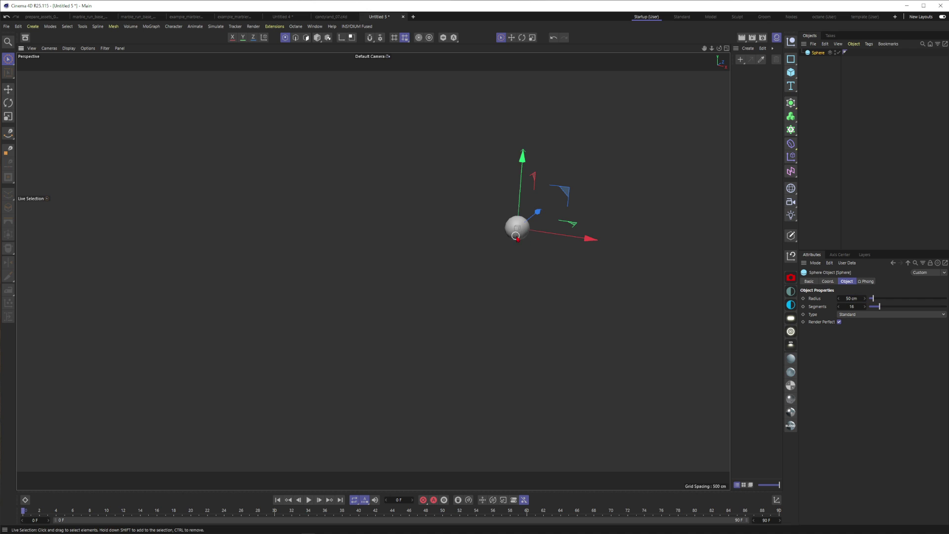
pyautogui.scroll(1, 516, 237)
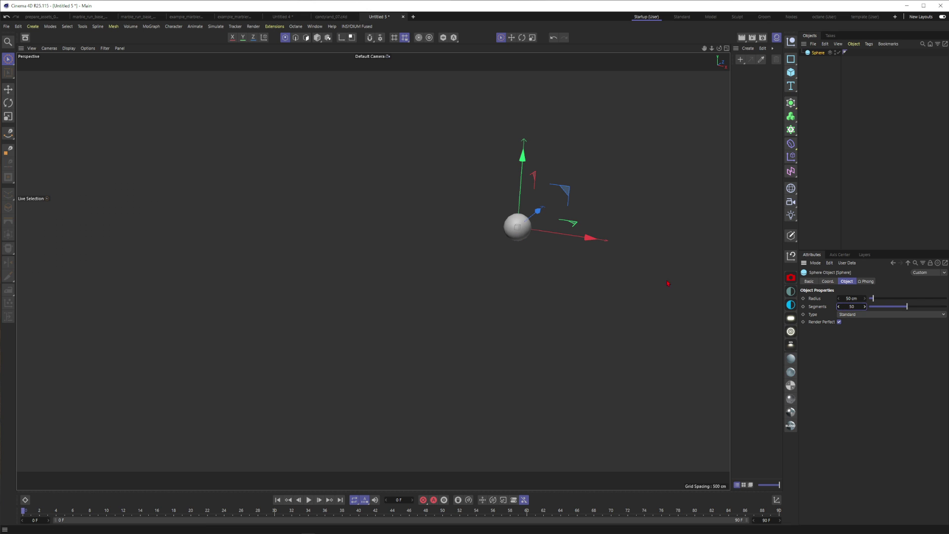
pyautogui.scroll(1, 503, 233)
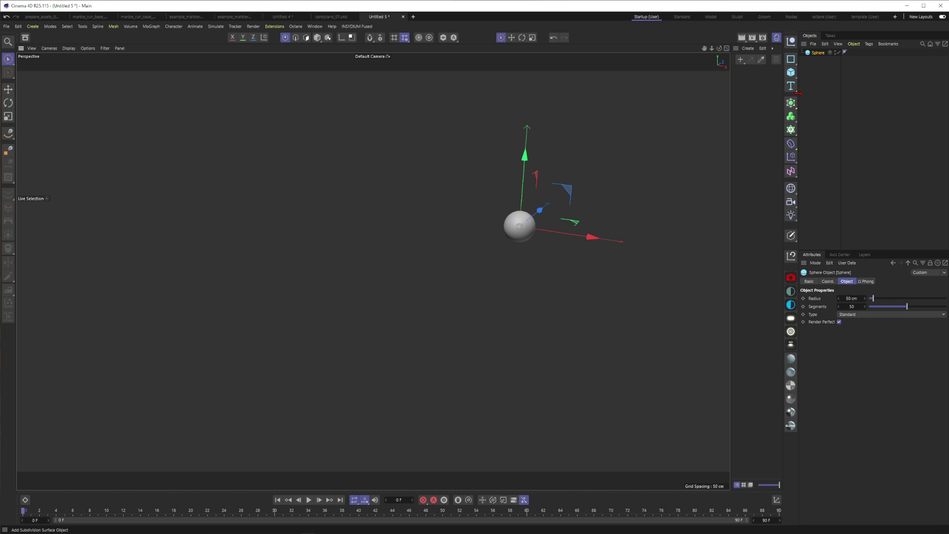
# Step: Rename the sphere as marble
pyautogui.click(812, 75)
pyautogui.scroll(2, 568, 205)
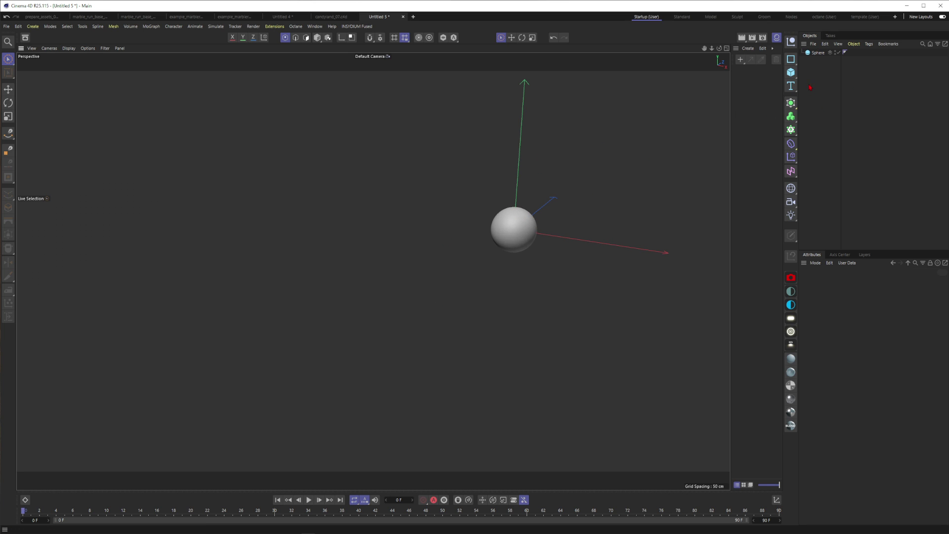
pyautogui.click(819, 53)
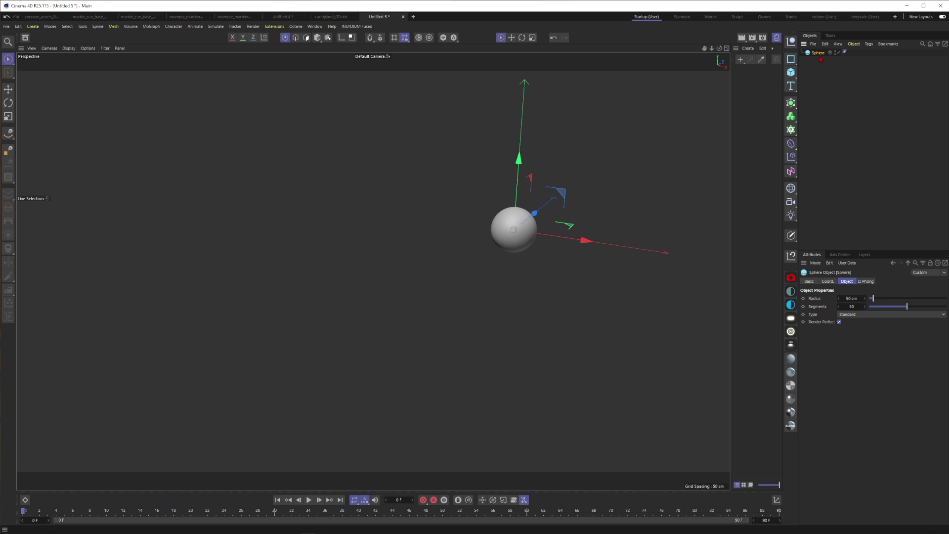
pyautogui.doubleClick(818, 53)
pyautogui.press('Return')
pyautogui.click(813, 69)
# Step: Add a rectangle spline about 325 cm wide and 99 cm high, lowered so its upper edge crosses the marble's centre
pyautogui.moveTo(790, 59); pyautogui.dragTo(818, 99)
pyautogui.moveTo(500, 241)
pyautogui.keyDown('alt'); pyautogui.mouseDown()
pyautogui.moveTo(515, 230)
pyautogui.moveTo(503, 237)
pyautogui.mouseUp(); pyautogui.keyUp('alt')
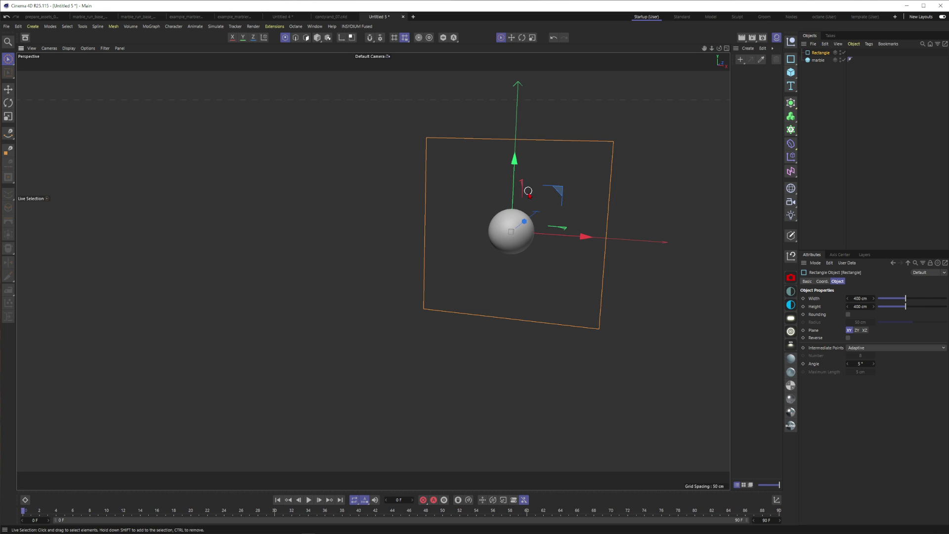
pyautogui.moveTo(900, 306)
pyautogui.mouseDown()
pyautogui.moveTo(892, 310)
pyautogui.moveTo(904, 300)
pyautogui.mouseUp()
pyautogui.moveTo(515, 162); pyautogui.dragTo(520, 203)
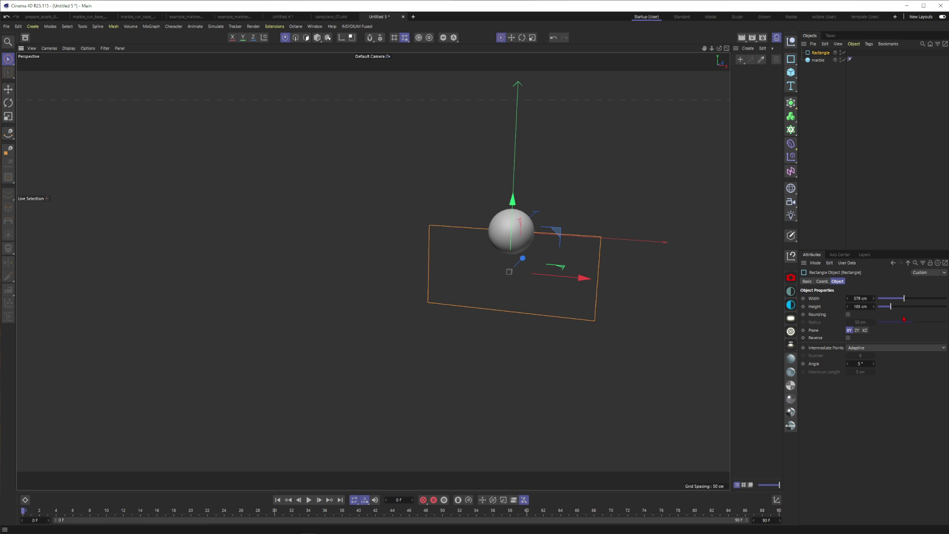
pyautogui.moveTo(890, 307); pyautogui.dragTo(886, 311)
pyautogui.keyDown('alt'); pyautogui.moveTo(516, 210); pyautogui.dragTo(503, 230); pyautogui.keyUp('alt')
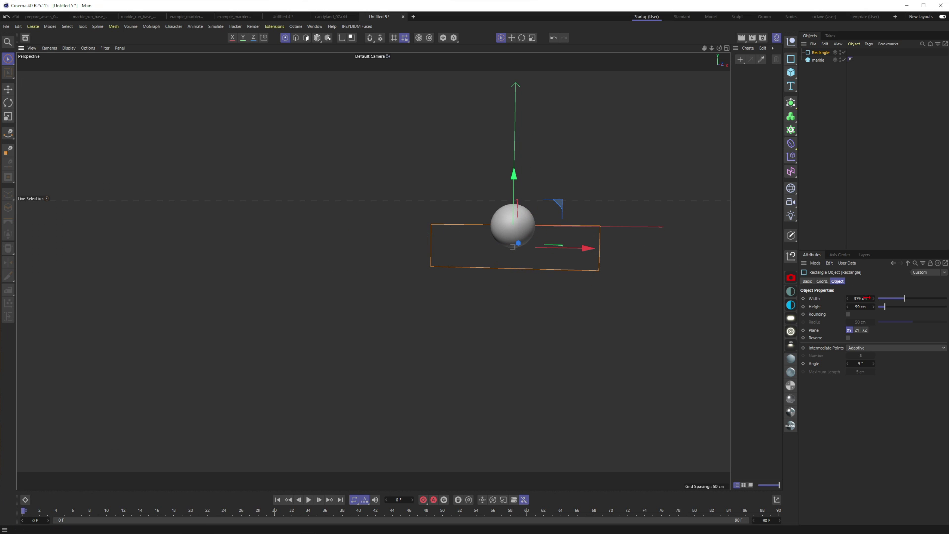
pyautogui.moveTo(904, 299); pyautogui.dragTo(900, 301)
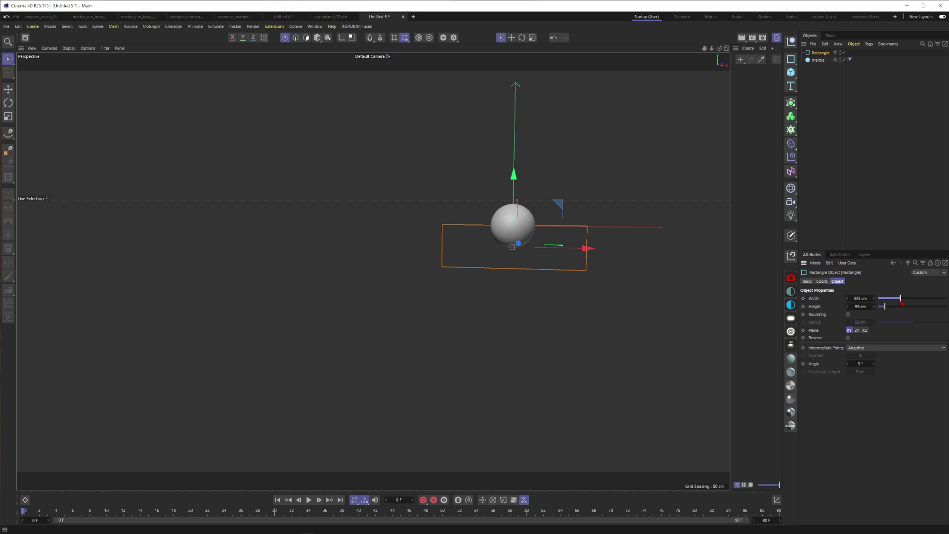
pyautogui.keyDown('alt'); pyautogui.moveTo(525, 230); pyautogui.dragTo(511, 252); pyautogui.keyUp('alt')
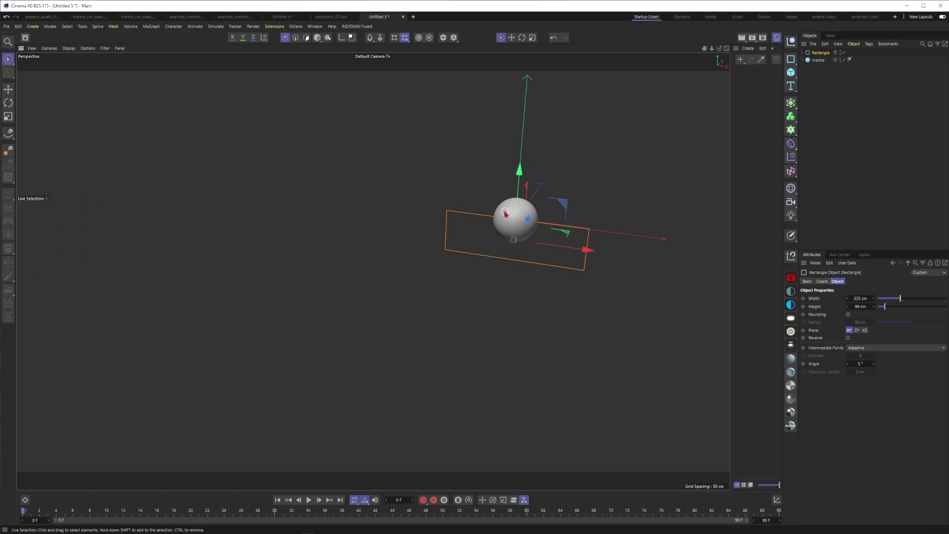
# Step: Add a circle spline around the marble with a radius of about 56 cm, slightly larger than the marble
pyautogui.keyDown('alt'); pyautogui.moveTo(505, 212); pyautogui.dragTo(500, 233, button='middle'); pyautogui.keyUp('alt')
pyautogui.click(824, 85)
pyautogui.moveTo(790, 59); pyautogui.dragTo(849, 84)
pyautogui.click(860, 69)
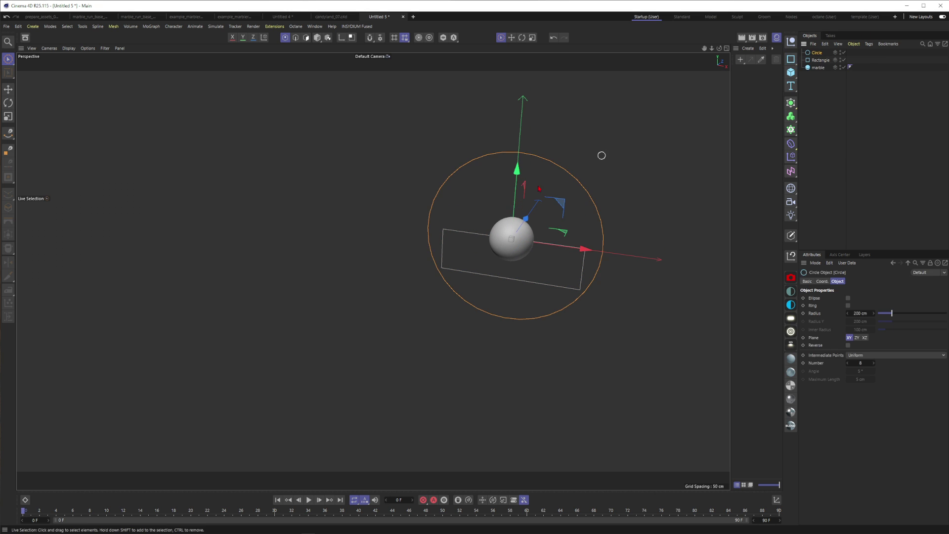
pyautogui.moveTo(890, 313); pyautogui.dragTo(881, 315)
pyautogui.keyDown('alt'); pyautogui.moveTo(483, 297); pyautogui.dragTo(522, 247); pyautogui.keyUp('alt')
pyautogui.keyDown('alt'); pyautogui.moveTo(522, 248); pyautogui.dragTo(550, 239, button='right'); pyautogui.keyUp('alt')
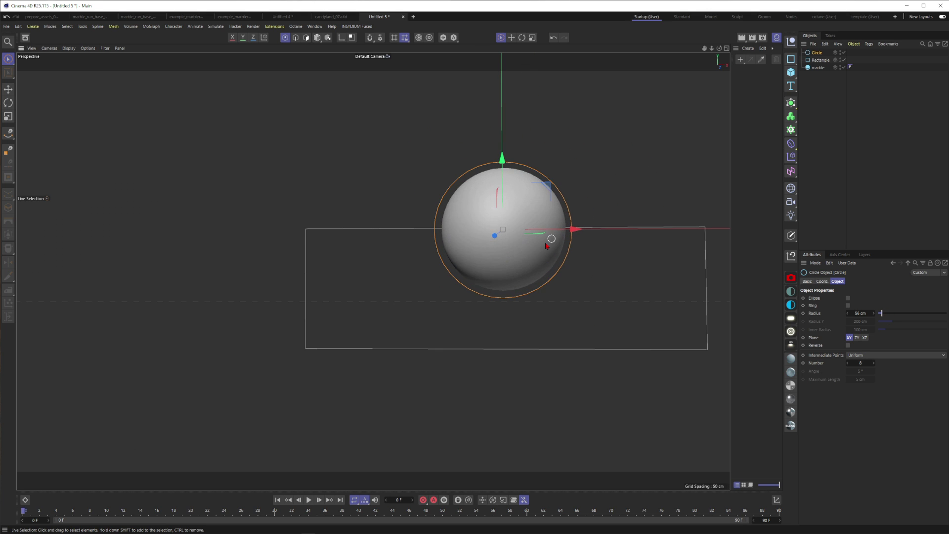
pyautogui.keyDown('alt'); pyautogui.moveTo(551, 239); pyautogui.dragTo(535, 216); pyautogui.keyUp('alt')
pyautogui.keyDown('alt'); pyautogui.moveTo(535, 216); pyautogui.dragTo(520, 250, button='middle'); pyautogui.keyUp('alt')
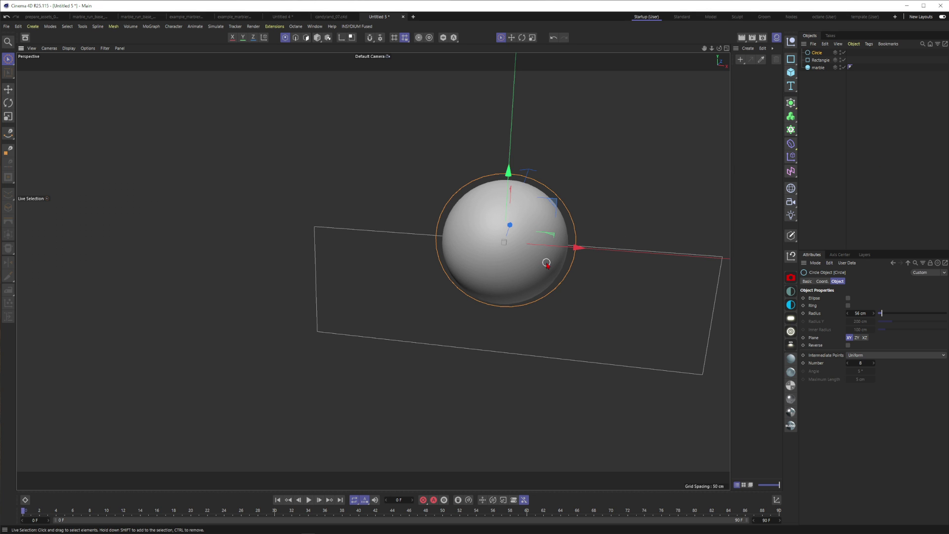
pyautogui.moveTo(547, 260)
pyautogui.keyDown('alt'); pyautogui.mouseDown()
pyautogui.moveTo(555, 267)
pyautogui.moveTo(531, 257)
pyautogui.mouseUp(); pyautogui.keyUp('alt')
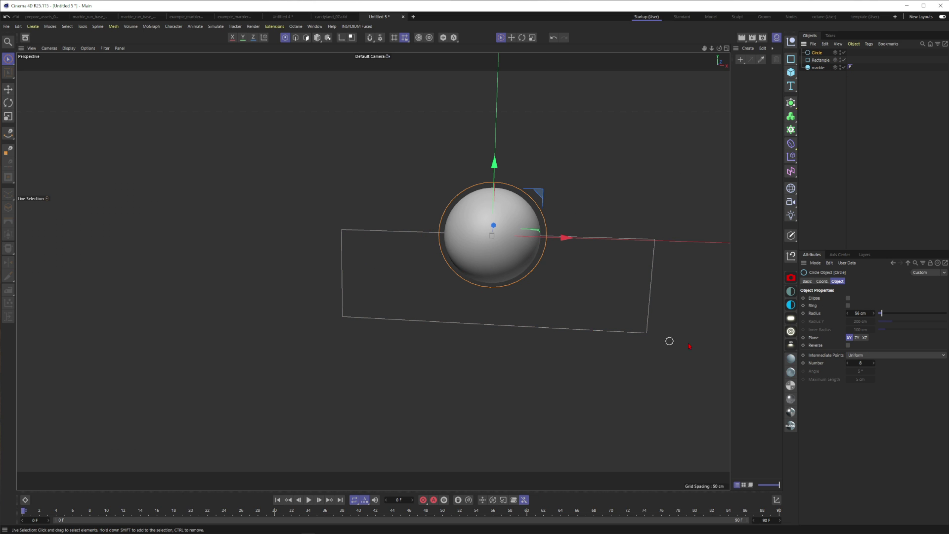
# Step: Add a Spline Mask and make the circle and rectangle splines its children
pyautogui.click(821, 61)
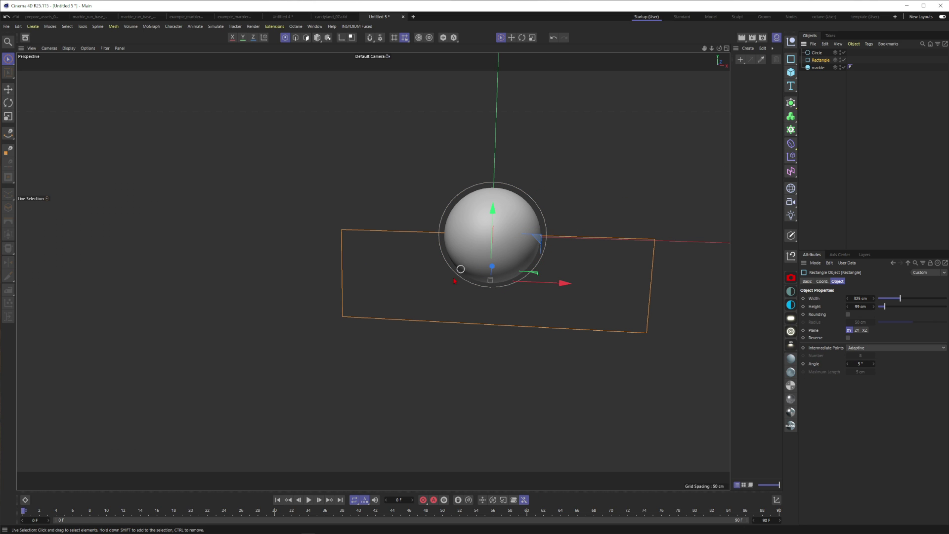
pyautogui.click(816, 127)
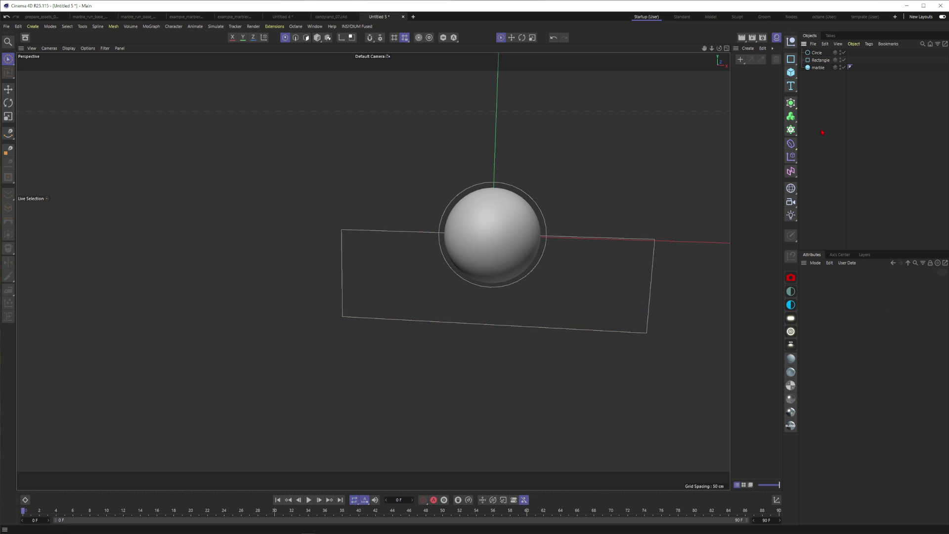
pyautogui.moveTo(791, 103); pyautogui.dragTo(840, 160)
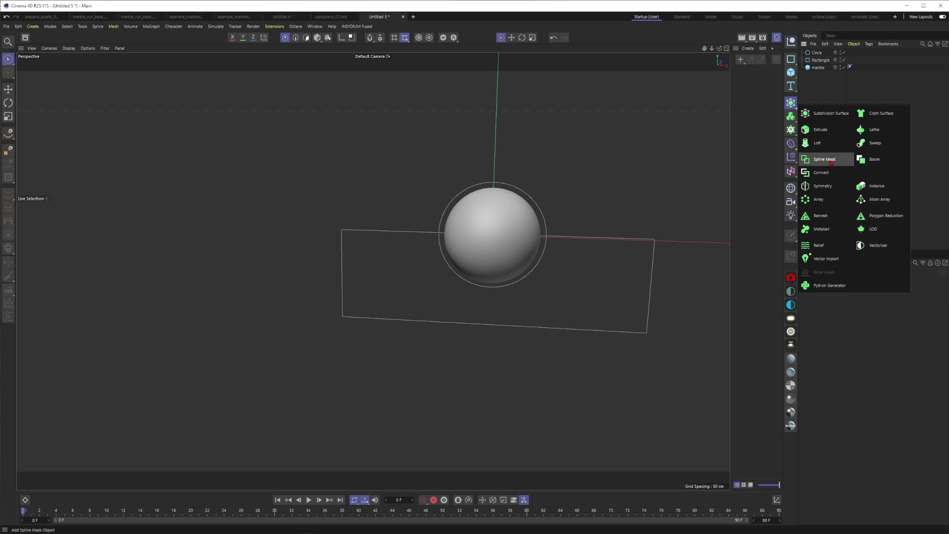
pyautogui.click(828, 161)
pyautogui.moveTo(823, 63)
pyautogui.mouseDown()
pyautogui.moveTo(813, 58)
pyautogui.moveTo(822, 53)
pyautogui.mouseUp()
pyautogui.click(822, 52)
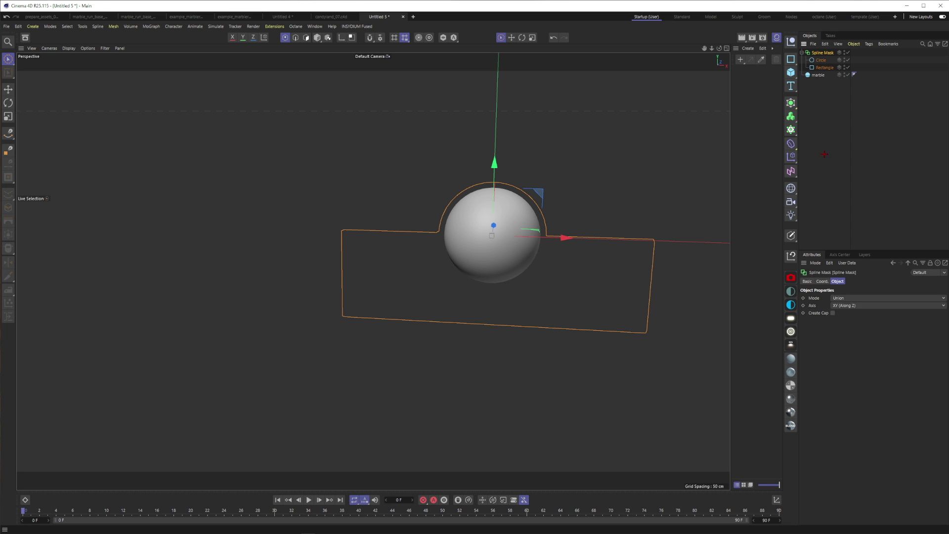
# Step: Set the Spline Mask mode to B subtract A so the circle cuts a groove into the rectangle
pyautogui.click(840, 298)
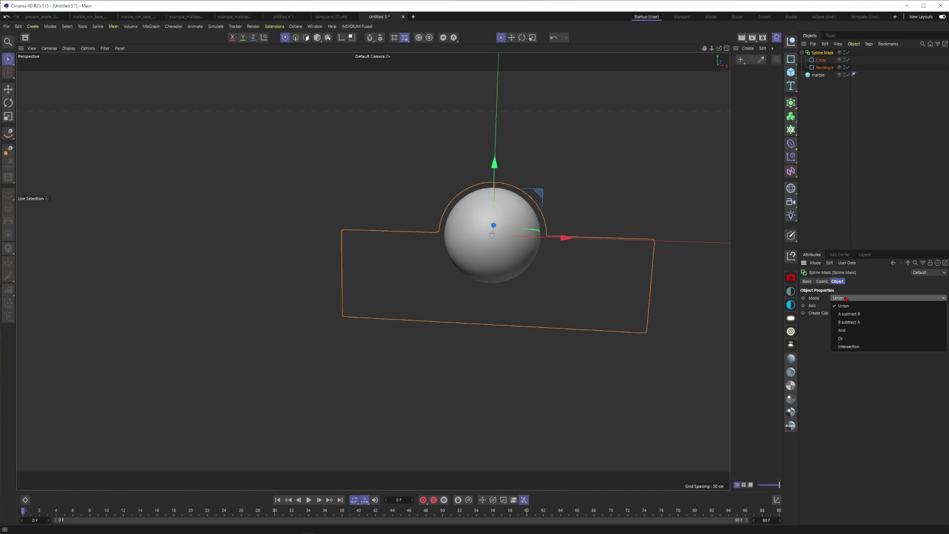
pyautogui.click(850, 317)
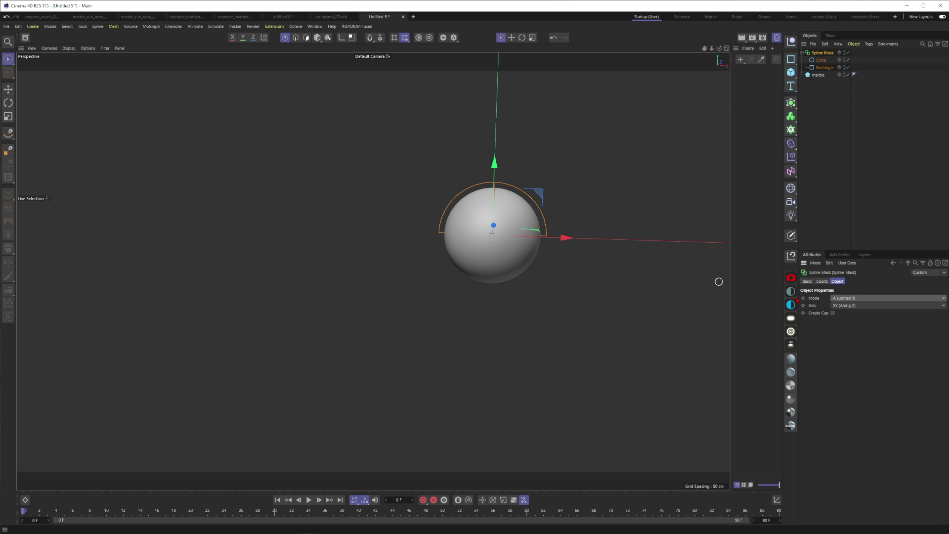
pyautogui.click(841, 300)
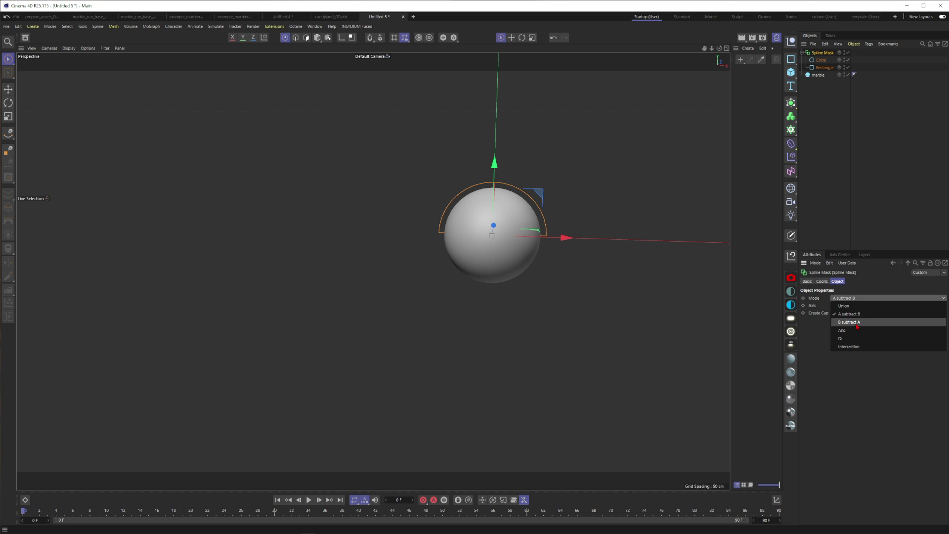
pyautogui.click(854, 324)
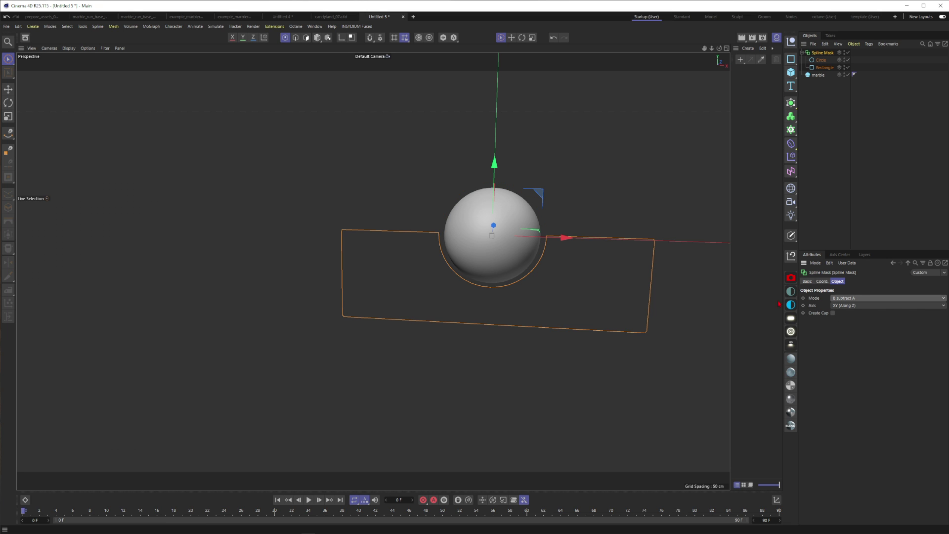
pyautogui.moveTo(499, 279)
pyautogui.keyDown('alt'); pyautogui.mouseDown()
pyautogui.moveTo(502, 255)
pyautogui.moveTo(490, 265)
pyautogui.mouseUp(); pyautogui.keyUp('alt')
# Step: Set the circle spline's radius to 60 cm to widen the groove around the marble
pyautogui.click(820, 59)
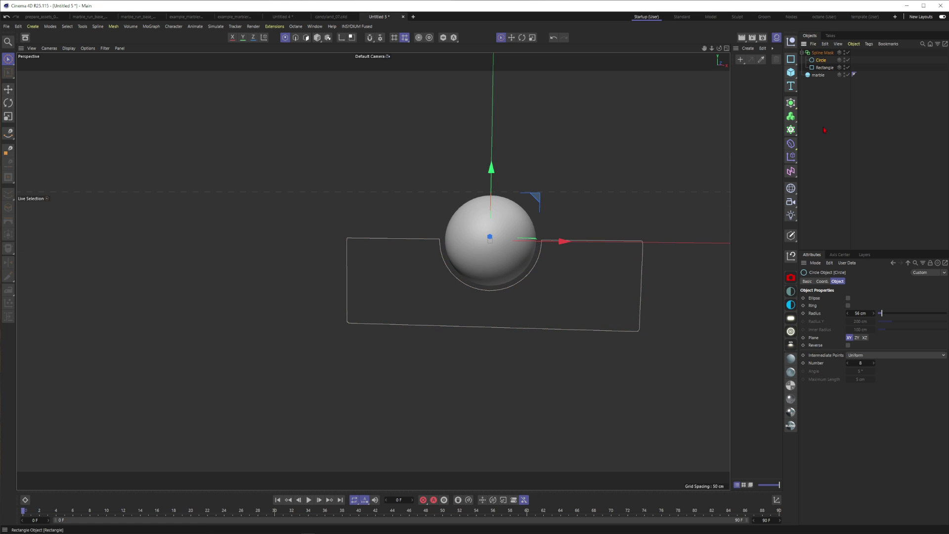
pyautogui.click(860, 313)
pyautogui.write('57')
pyautogui.press('Return')
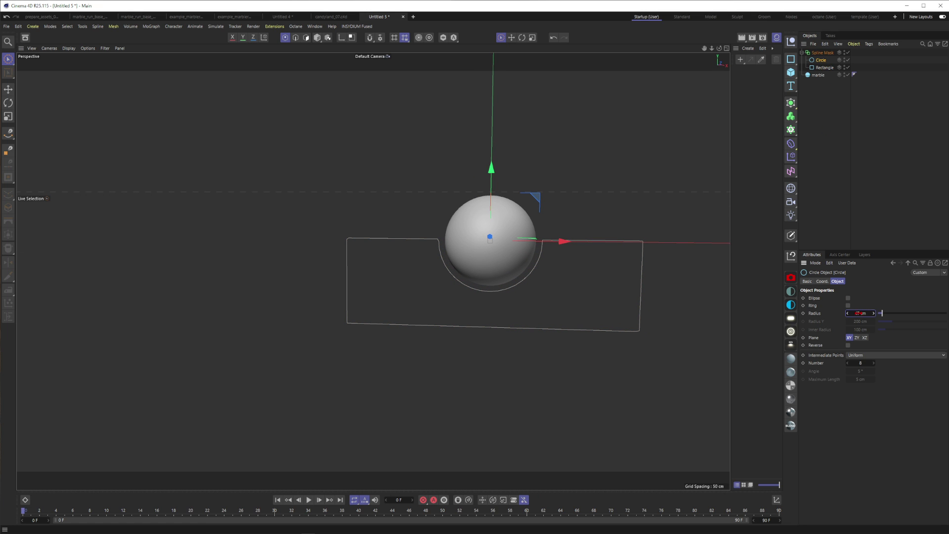
pyautogui.press('Return')
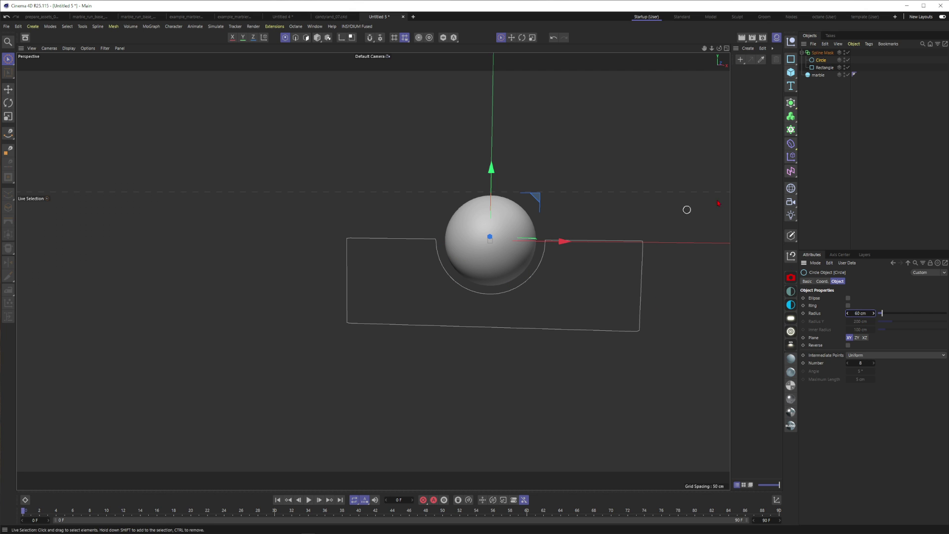
pyautogui.scroll(-3, 493, 259)
pyautogui.keyDown('alt'); pyautogui.moveTo(485, 269); pyautogui.dragTo(504, 268); pyautogui.keyUp('alt')
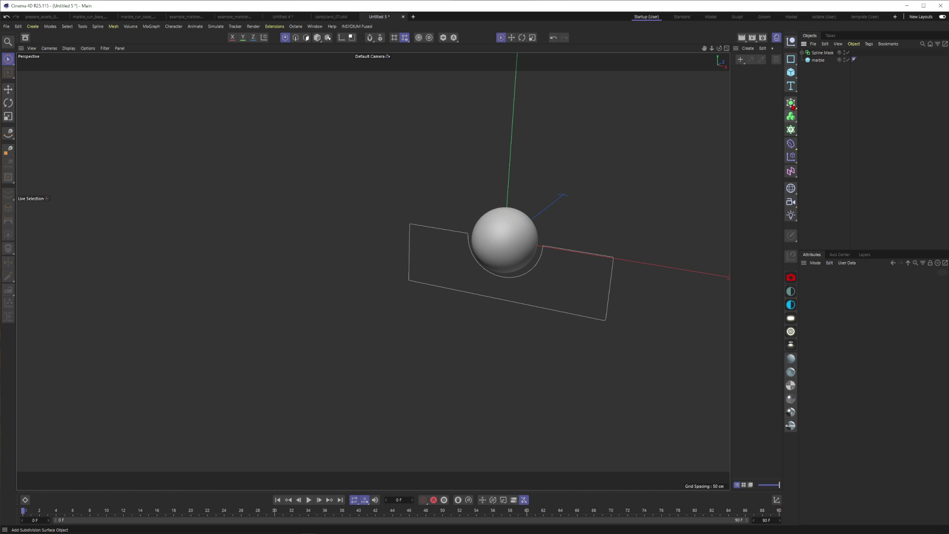
# Step: Add an Extrude object and make the Spline Mask its child
pyautogui.moveTo(791, 103); pyautogui.dragTo(813, 132)
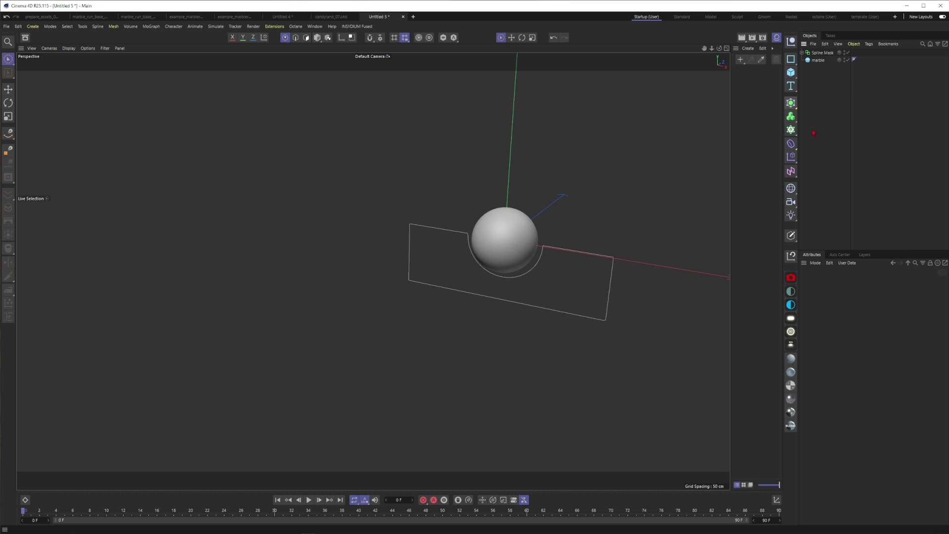
pyautogui.moveTo(822, 60); pyautogui.dragTo(819, 52)
pyautogui.click(819, 53)
pyautogui.keyDown('alt'); pyautogui.moveTo(481, 263); pyautogui.dragTo(469, 274, button='right'); pyautogui.keyUp('alt')
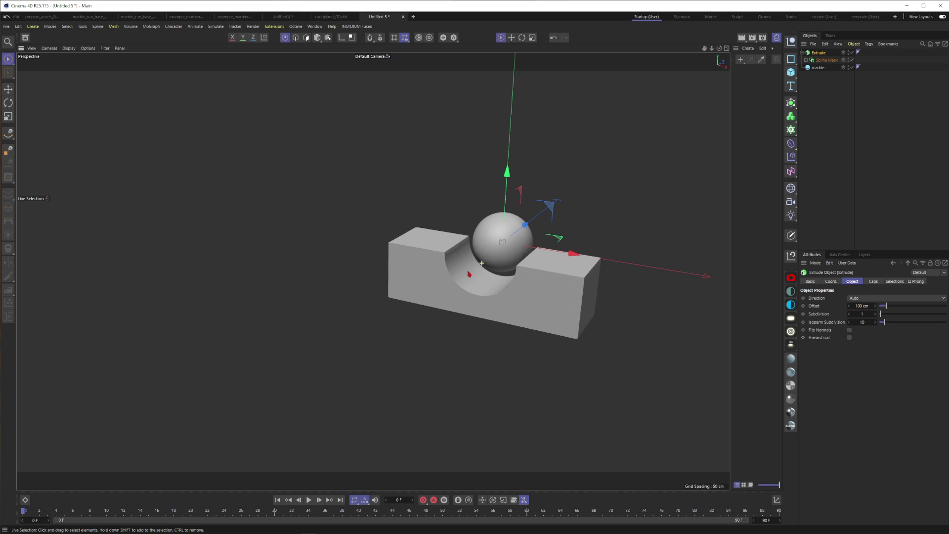
pyautogui.scroll(-5, 468, 273)
# Step: Set the Extrude's offset to 1000 cm to lengthen the track
pyautogui.doubleClick(862, 305)
pyautogui.write('100')
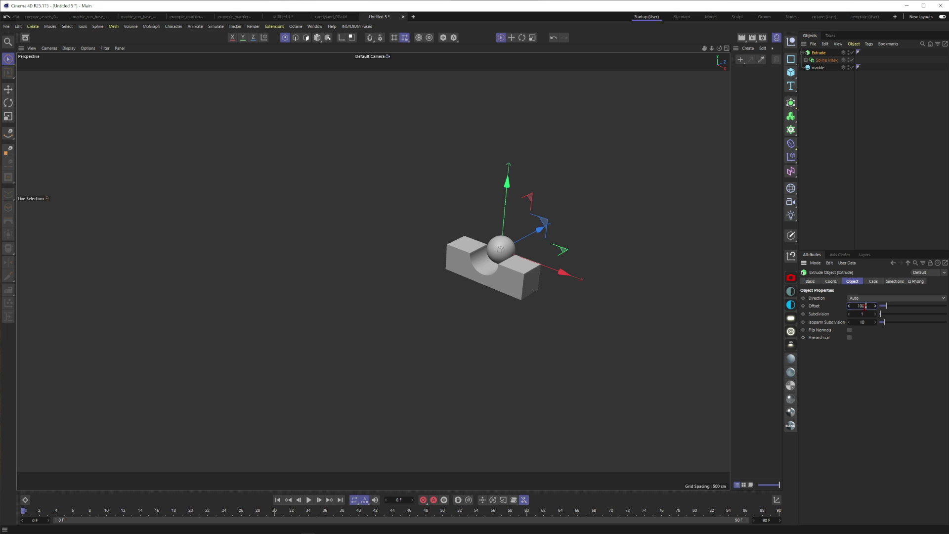
pyautogui.write('0')
pyautogui.press('Return')
pyautogui.keyDown('alt'); pyautogui.moveTo(532, 292); pyautogui.dragTo(479, 321, button='right'); pyautogui.keyUp('alt')
pyautogui.keyDown('alt'); pyautogui.moveTo(449, 324); pyautogui.dragTo(540, 263, button='middle'); pyautogui.keyUp('alt')
pyautogui.keyDown('alt'); pyautogui.moveTo(540, 262); pyautogui.dragTo(535, 272); pyautogui.keyUp('alt')
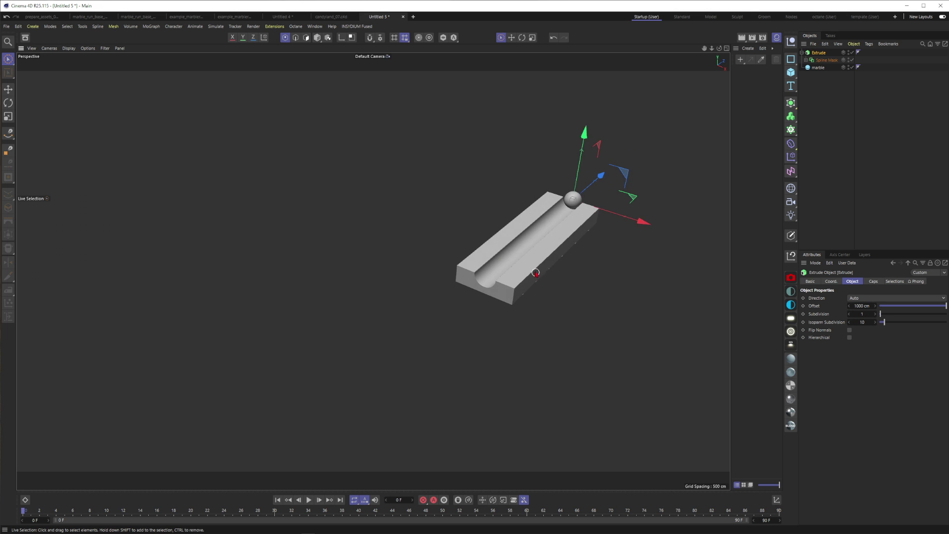
# Step: Examine the outer corner and groove edges at the end of the extruded track
pyautogui.scroll(2, 535, 273)
pyautogui.scroll(3, 498, 258)
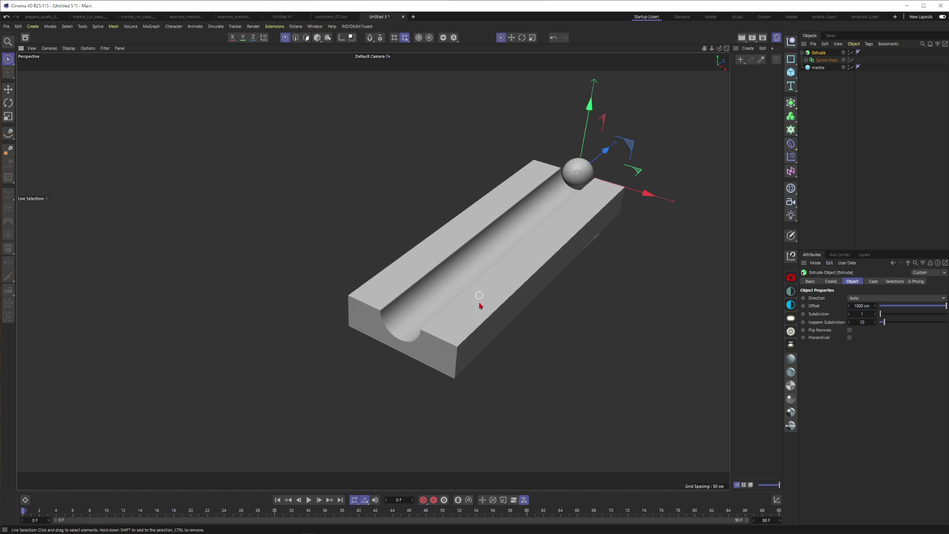
pyautogui.scroll(5, 445, 346)
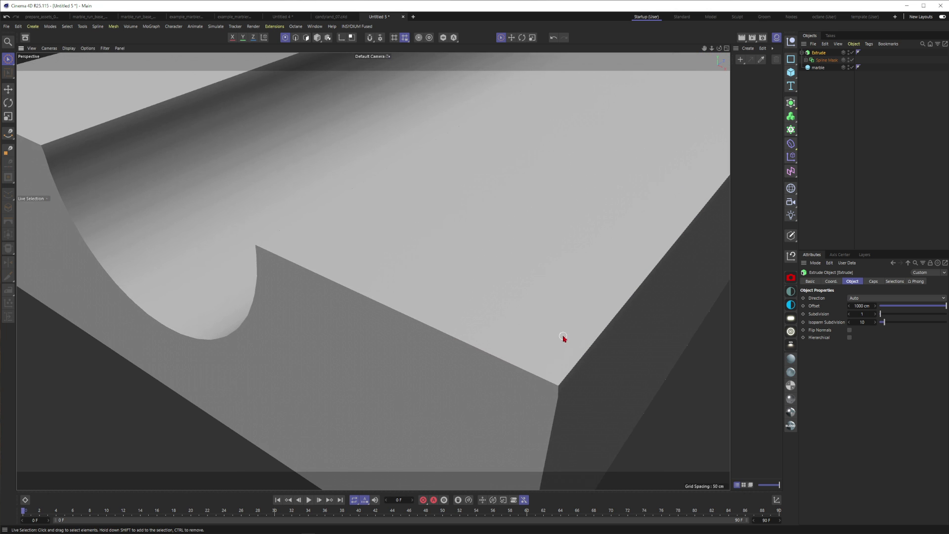
pyautogui.scroll(2, 443, 299)
pyautogui.scroll(6, 443, 298)
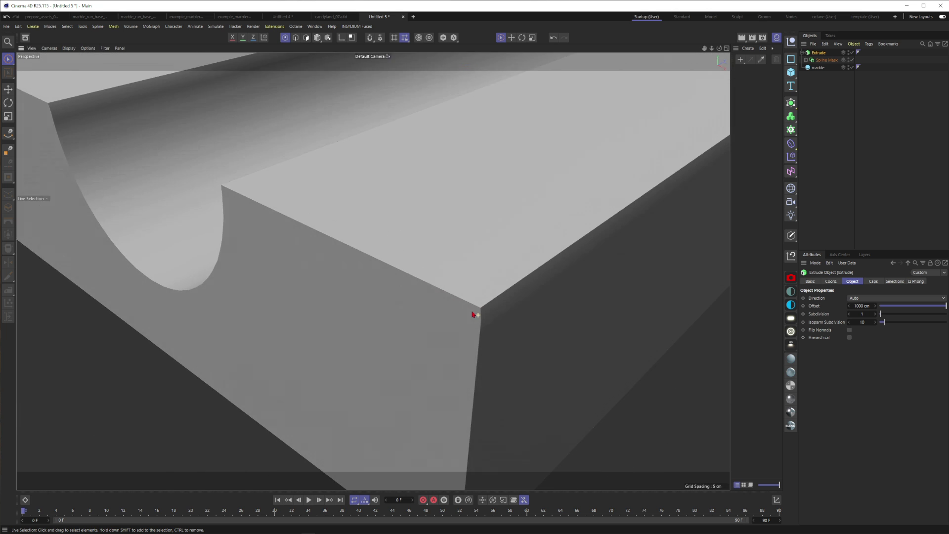
pyautogui.moveTo(420, 277)
pyautogui.keyDown('alt'); pyautogui.mouseDown()
pyautogui.moveTo(399, 282)
pyautogui.moveTo(413, 281)
pyautogui.mouseUp(); pyautogui.keyUp('alt')
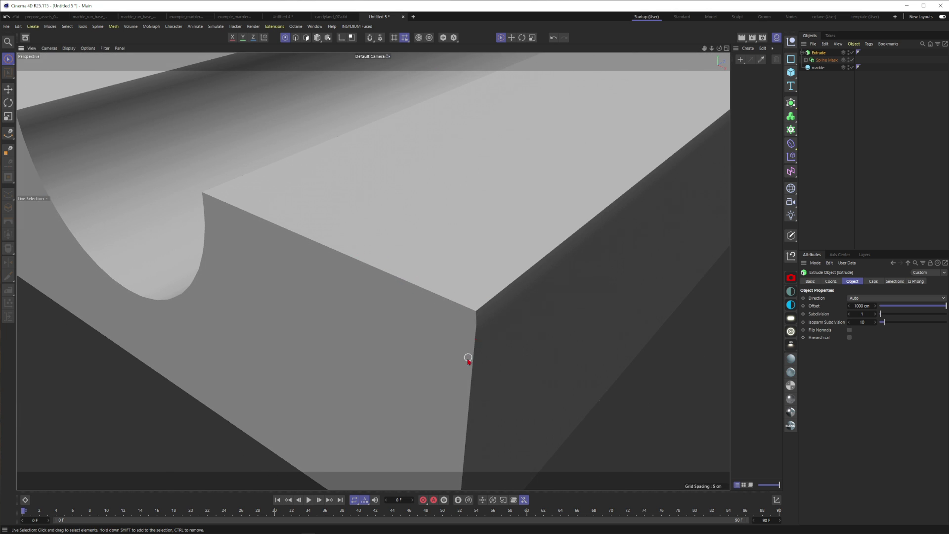
pyautogui.scroll(-8, 339, 297)
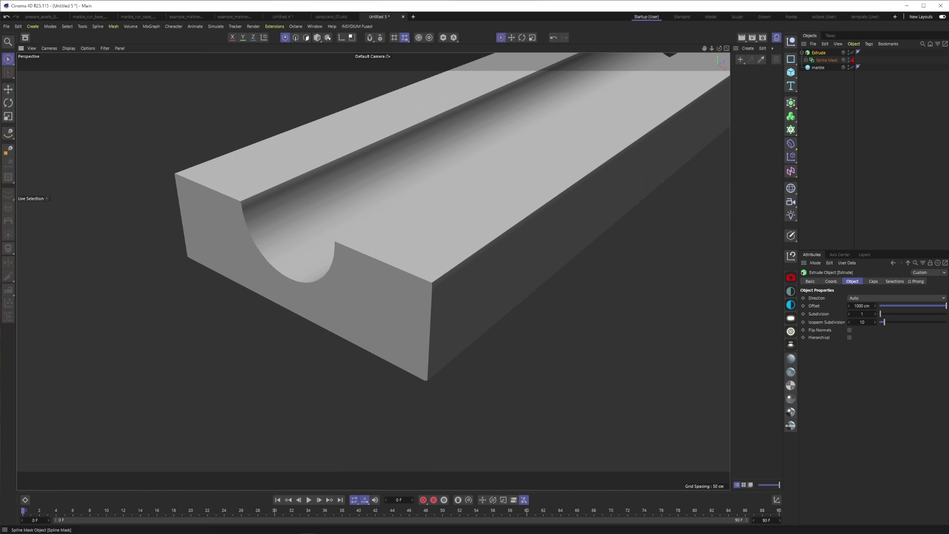
# Step: Disable the Extrude and the Spline Mask and reveal the circle and rectangle splines beneath them
pyautogui.click(851, 53)
pyautogui.click(806, 60)
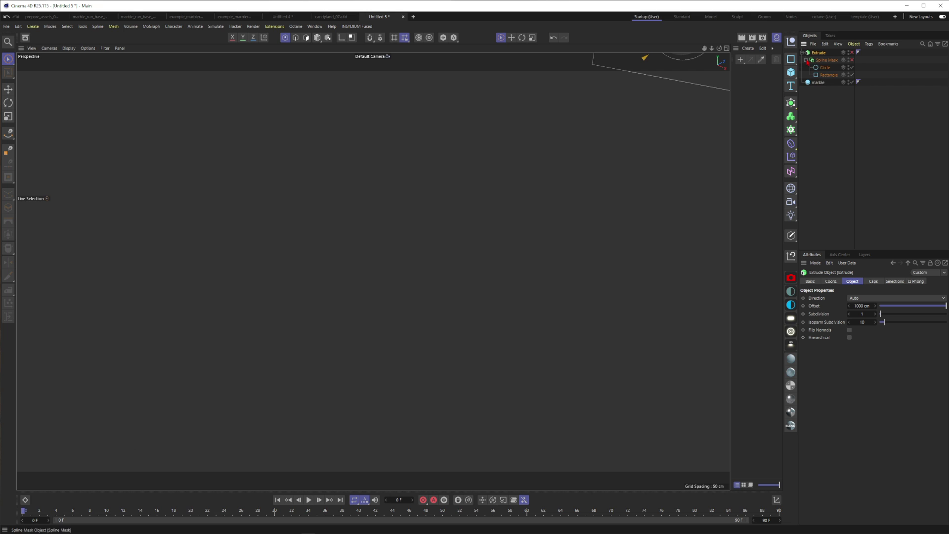
pyautogui.keyDown('alt'); pyautogui.moveTo(645, 151); pyautogui.dragTo(574, 239, button='middle'); pyautogui.keyUp('alt')
pyautogui.keyDown('alt'); pyautogui.moveTo(589, 224); pyautogui.dragTo(616, 208); pyautogui.keyUp('alt')
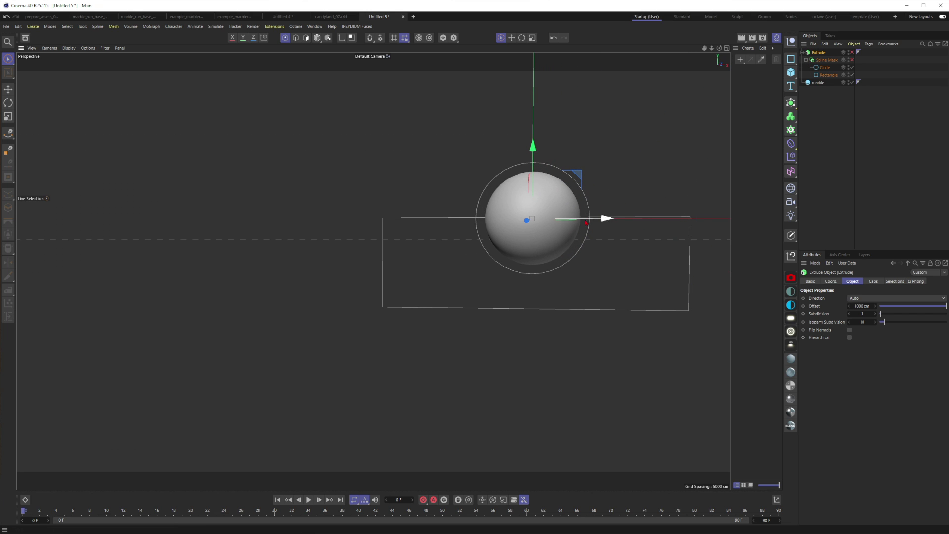
# Step: Duplicate the Extrude with its splines as a hidden copy named backup
pyautogui.click(801, 55)
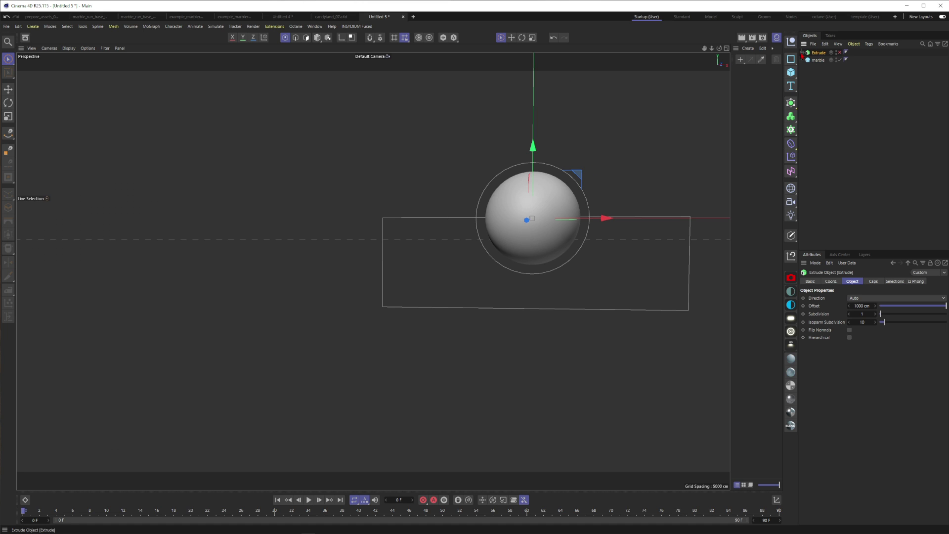
pyautogui.keyDown('ctrl'); pyautogui.moveTo(819, 57); pyautogui.dragTo(819, 58); pyautogui.keyUp('ctrl')
pyautogui.doubleClick(818, 60)
pyautogui.write('backup')
pyautogui.press('Return')
pyautogui.click(571, 216)
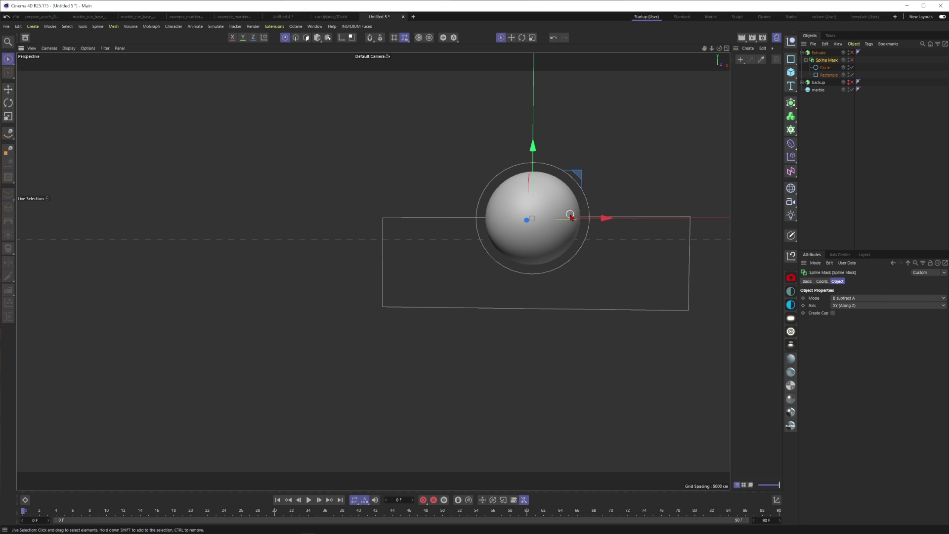
# Step: Try converting the Spline Mask to an editable spline and check the points at the groove's upper corner
pyautogui.keyDown('alt'); pyautogui.moveTo(571, 216); pyautogui.dragTo(584, 214); pyautogui.keyUp('alt')
pyautogui.scroll(2, 585, 214)
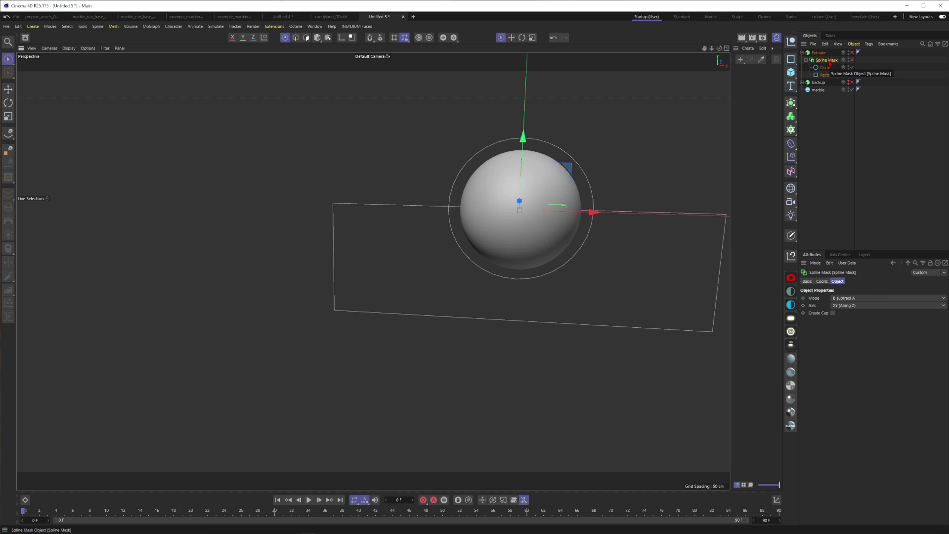
pyautogui.press('c')
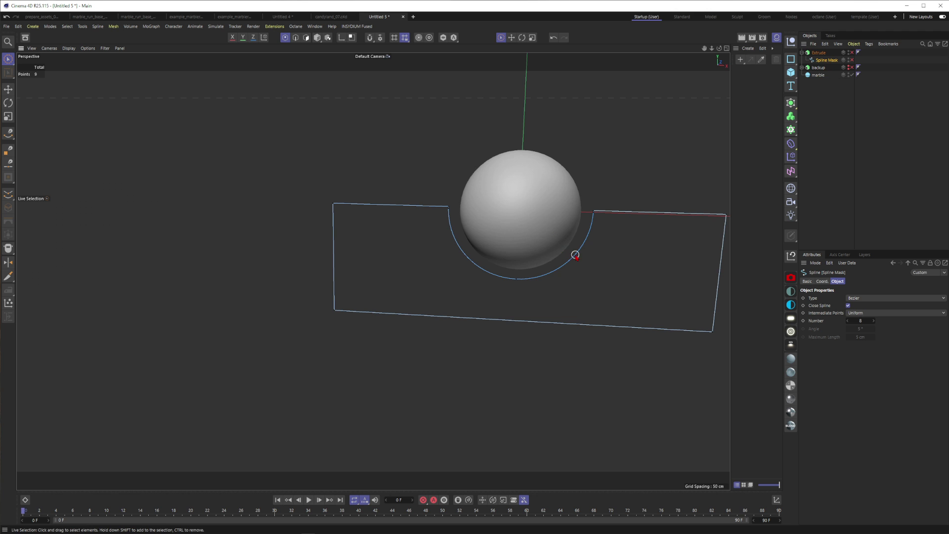
pyautogui.keyDown('alt'); pyautogui.moveTo(574, 252); pyautogui.dragTo(601, 243, button='right'); pyautogui.keyUp('alt')
pyautogui.keyDown('alt'); pyautogui.moveTo(600, 243); pyautogui.dragTo(547, 233, button='middle'); pyautogui.keyUp('alt')
pyautogui.keyDown('alt'); pyautogui.moveTo(532, 199); pyautogui.dragTo(609, 178, button='right'); pyautogui.keyUp('alt')
pyautogui.scroll(2, 608, 181)
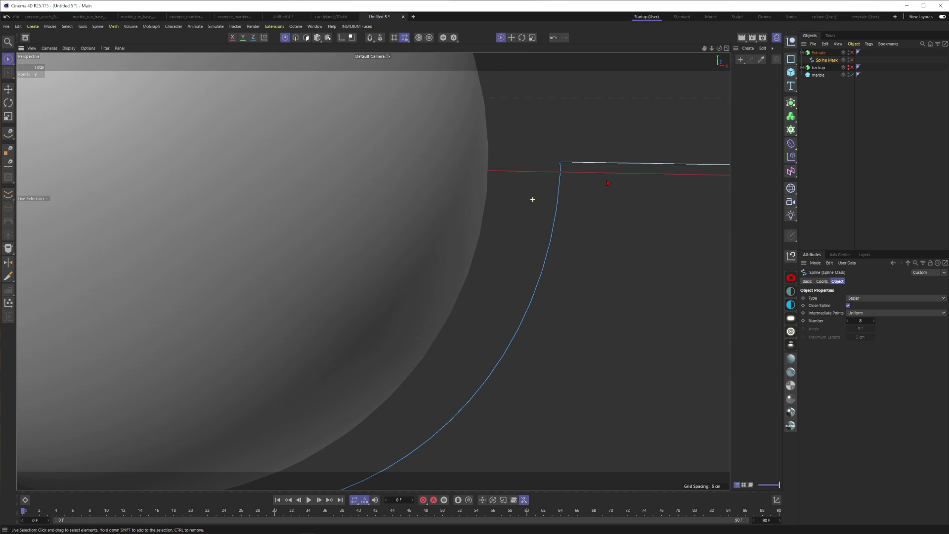
pyautogui.scroll(-3, 560, 175)
pyautogui.scroll(2, 559, 172)
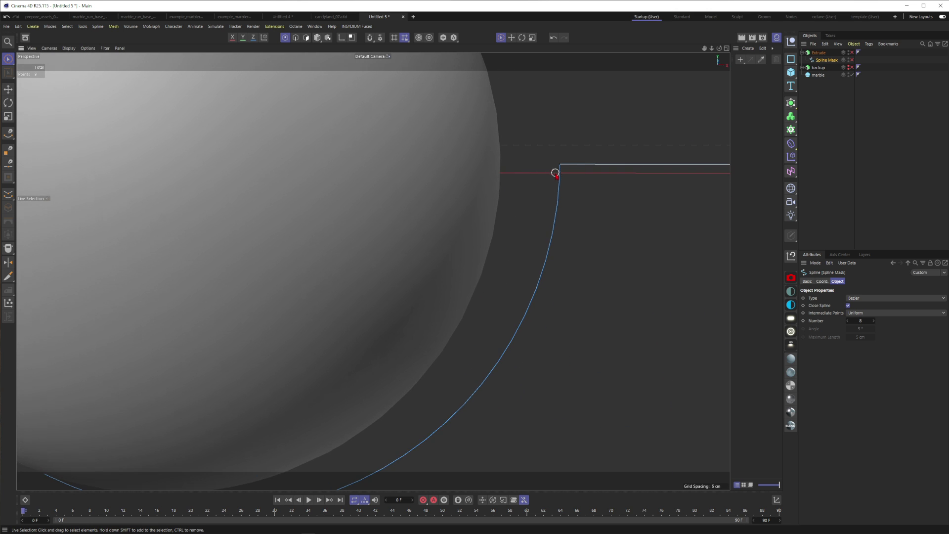
pyautogui.click(559, 184)
pyautogui.scroll(-5, 560, 185)
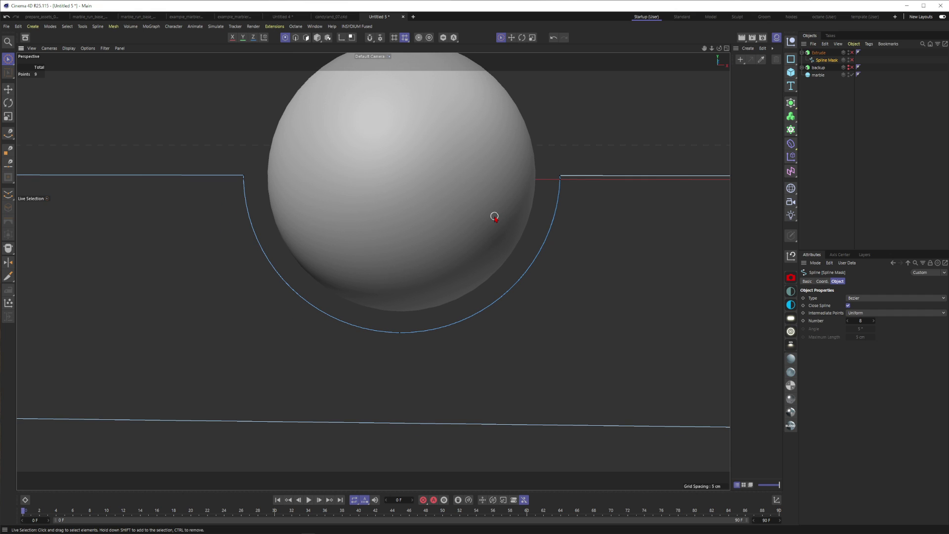
pyautogui.hotkey('ctrl', 'z')
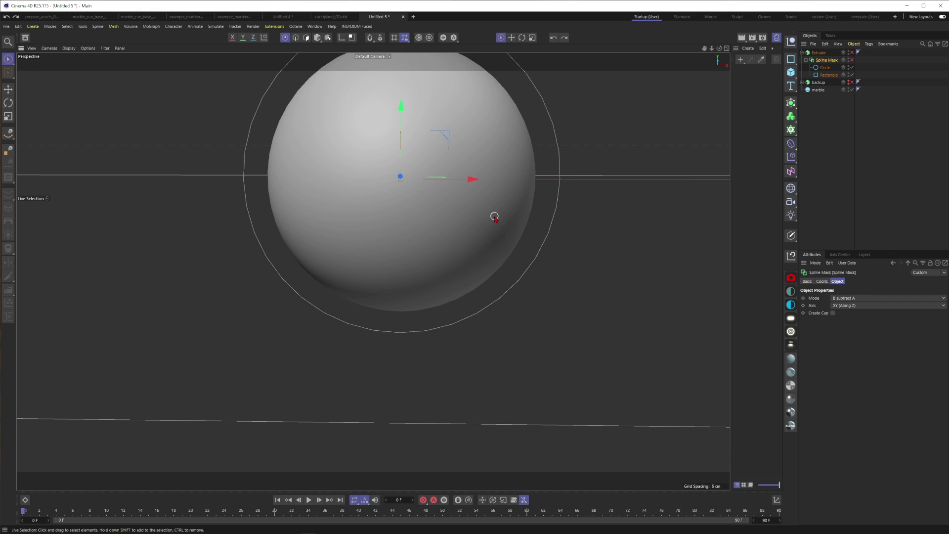
# Step: Set the circle's intermediate points number to 50 and raise the circle slightly so its centre lies above the rectangle's upper edge
pyautogui.click(843, 161)
pyautogui.click(825, 68)
pyautogui.click(825, 69)
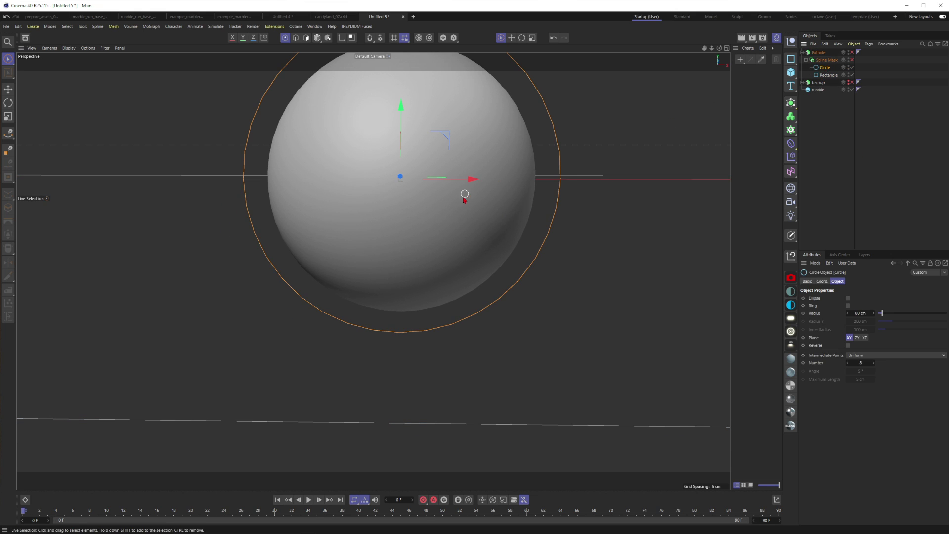
pyautogui.moveTo(861, 360); pyautogui.dragTo(871, 363)
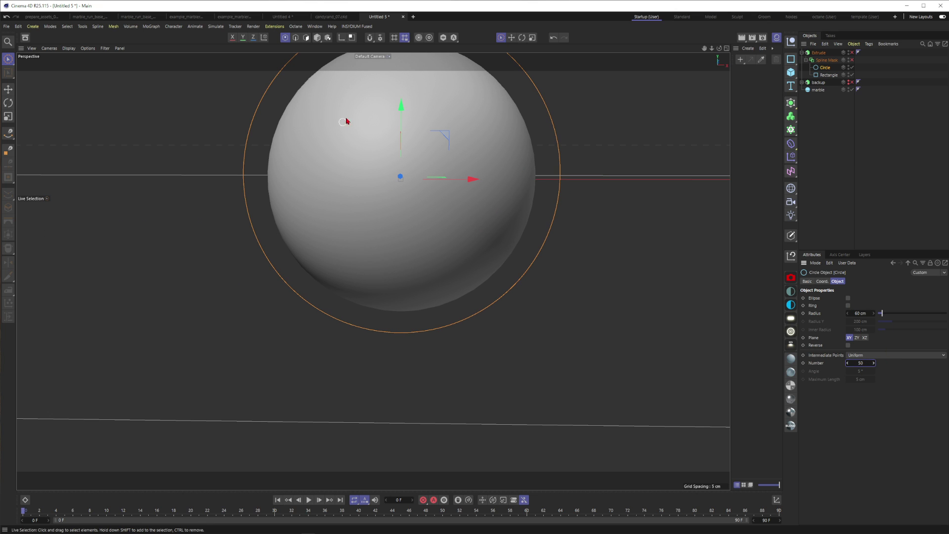
pyautogui.moveTo(401, 109); pyautogui.dragTo(404, 98)
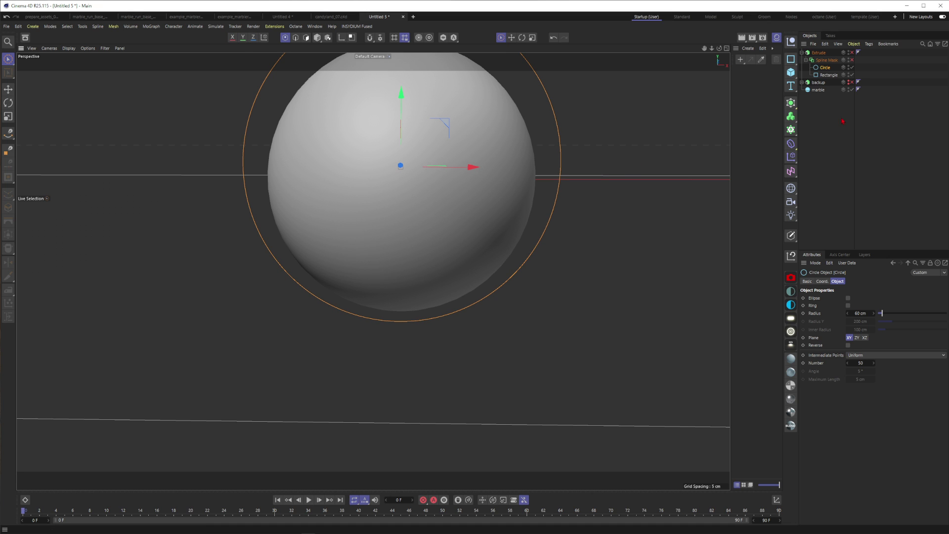
# Step: Convert the Spline Mask to an editable spline and check its groove corners
pyautogui.click(826, 60)
pyautogui.press('c')
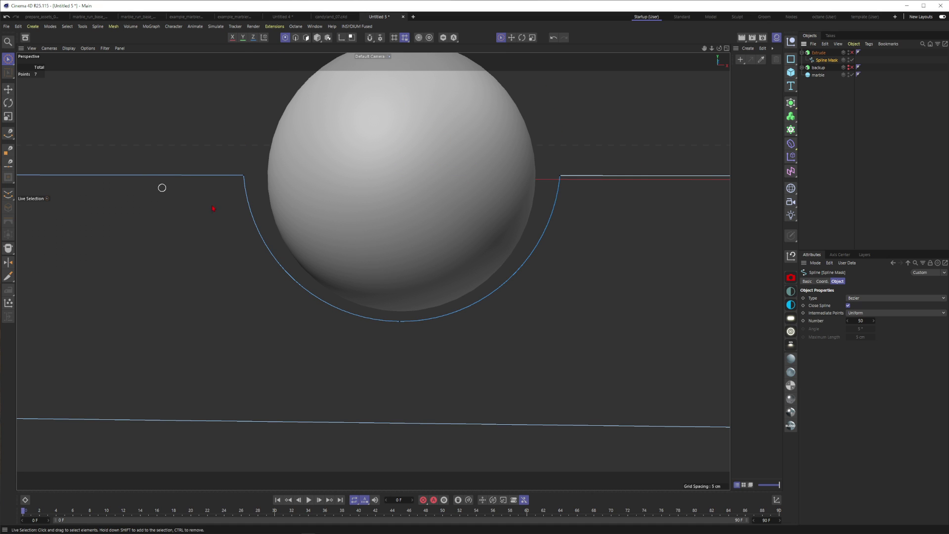
pyautogui.scroll(1, 561, 187)
pyautogui.scroll(2, 561, 187)
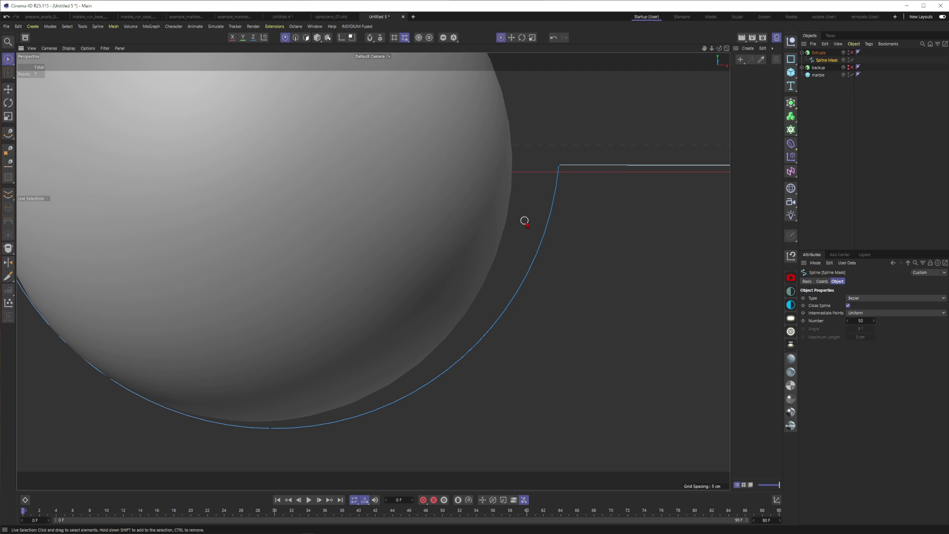
pyautogui.scroll(-4, 543, 214)
pyautogui.scroll(1, 548, 209)
pyautogui.scroll(-3, 552, 208)
pyautogui.scroll(1, 553, 207)
pyautogui.keyDown('alt'); pyautogui.moveTo(485, 239); pyautogui.dragTo(489, 232); pyautogui.keyUp('alt')
pyautogui.keyDown('alt'); pyautogui.moveTo(587, 227); pyautogui.dragTo(533, 220, button='middle'); pyautogui.keyUp('alt')
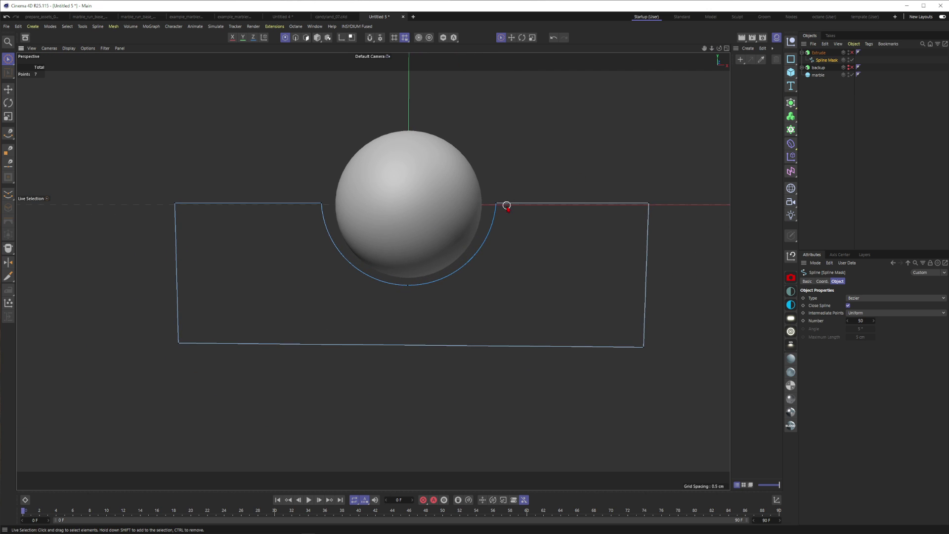
# Step: Try to chamfer the profile spline's four outer corners and two upper groove corners with a radius of about 10 cm
pyautogui.click(491, 207)
pyautogui.keyDown('shift'); pyautogui.click(651, 212); pyautogui.keyUp('shift')
pyautogui.keyDown('shift'); pyautogui.moveTo(198, 350); pyautogui.dragTo(193, 218); pyautogui.keyUp('shift')
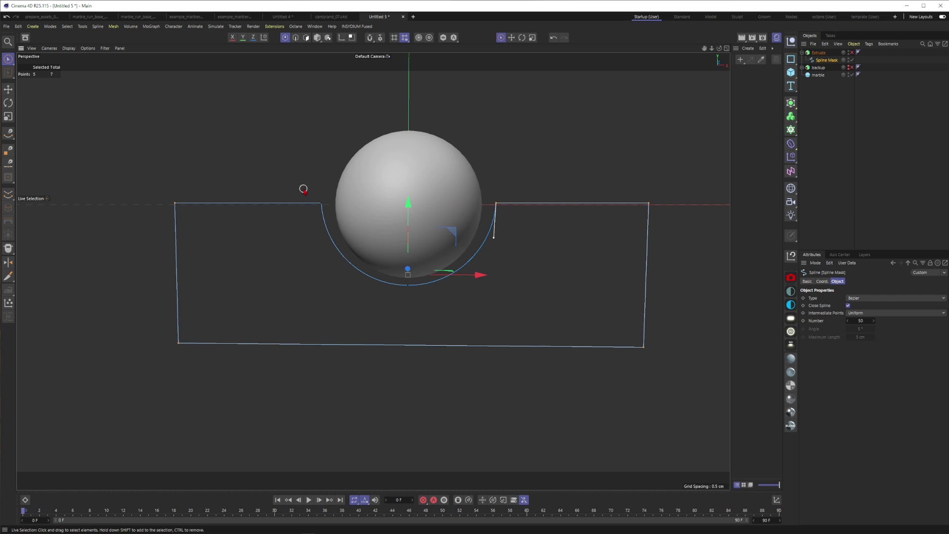
pyautogui.keyDown('shift'); pyautogui.click(322, 202); pyautogui.keyUp('shift')
pyautogui.rightClick(313, 267)
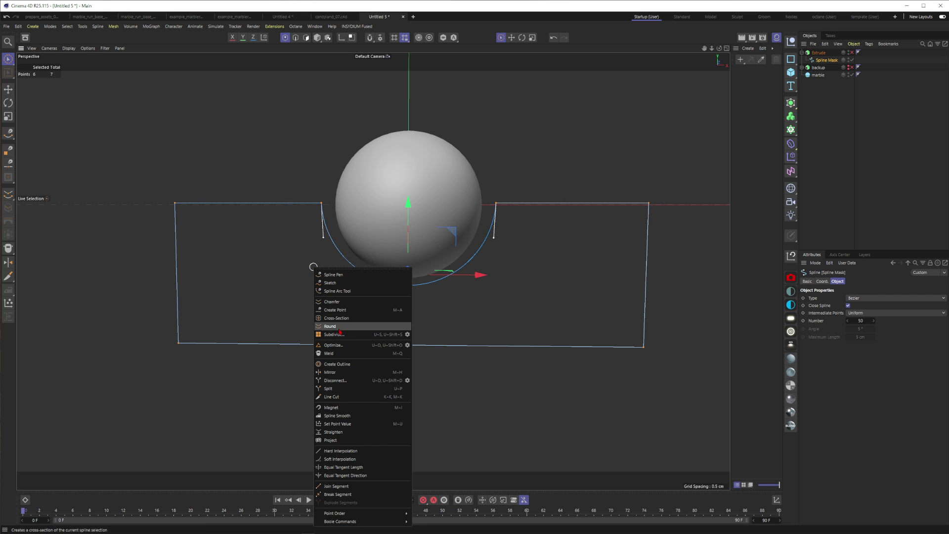
pyautogui.click(338, 302)
pyautogui.moveTo(263, 284); pyautogui.dragTo(614, 268)
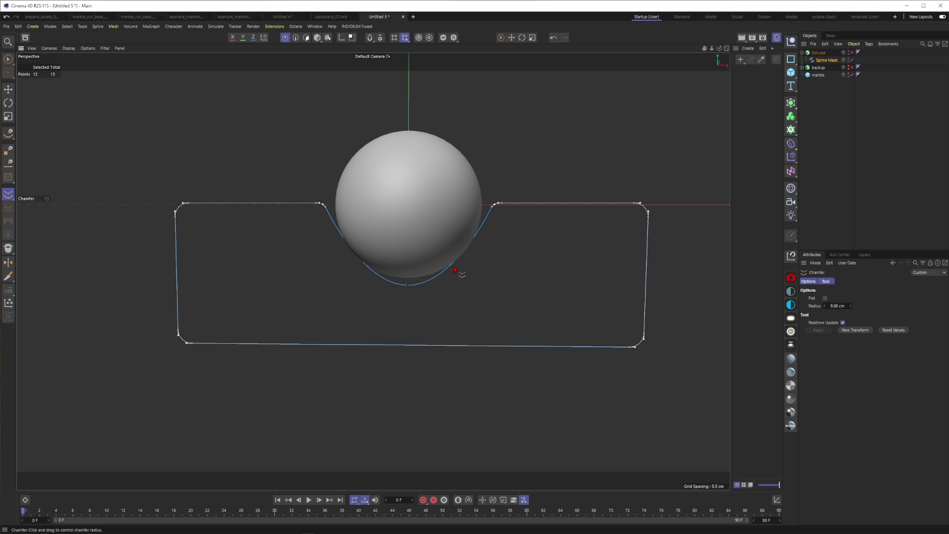
pyautogui.hotkey('ctrl', 'z')
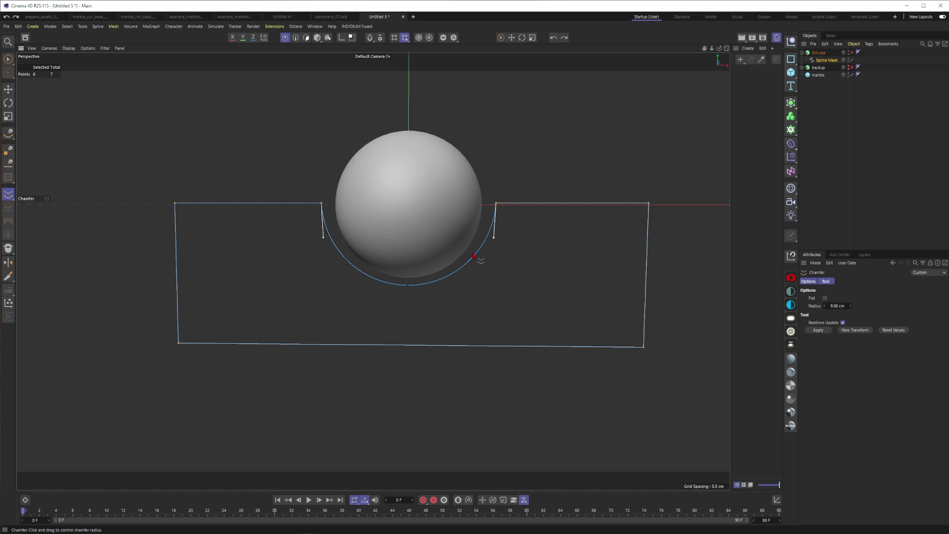
# Step: In the front view, add a point to each groove wall just below the upper edge with a horizontal Line Cut
pyautogui.press('space')
pyautogui.click(280, 242)
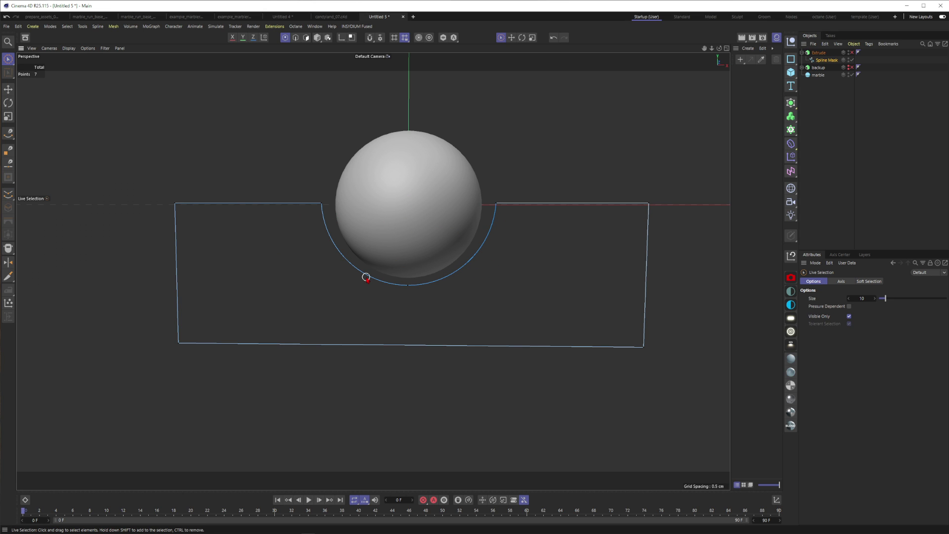
pyautogui.press('F4')
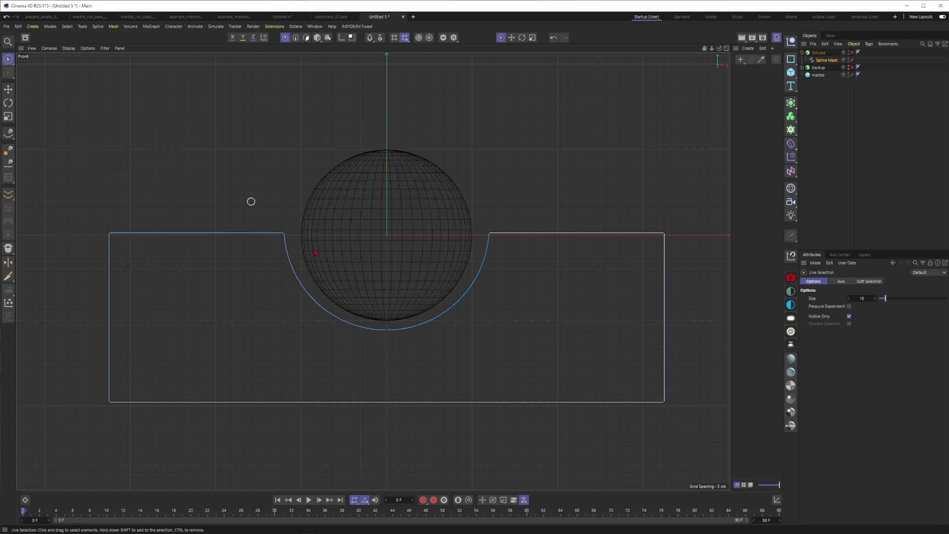
pyautogui.press('k')
pyautogui.press('k')
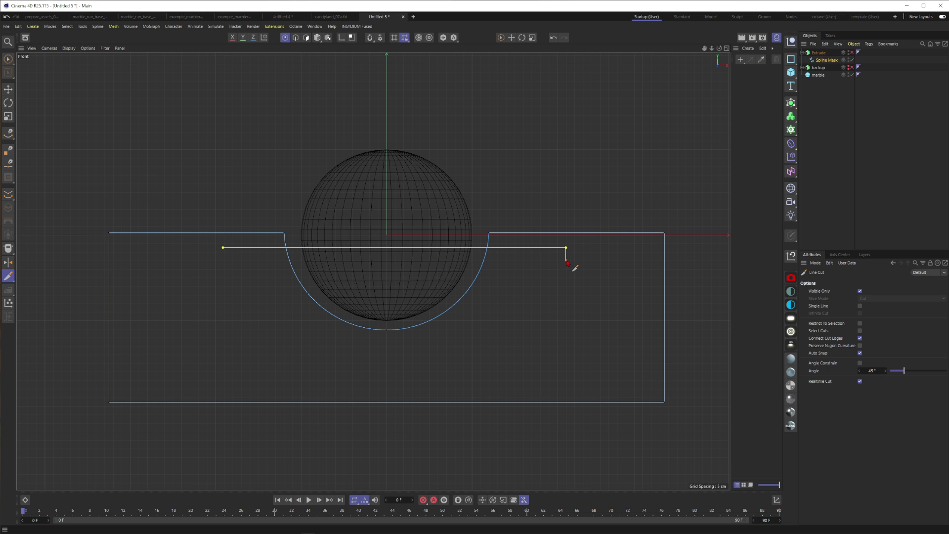
pyautogui.press('Escape')
# Step: Chamfer the profile's four outer corners and two upper groove corners with a radius of 3 cm
pyautogui.keyDown('alt'); pyautogui.moveTo(386, 267); pyautogui.dragTo(415, 266, button='right'); pyautogui.keyUp('alt')
pyautogui.keyDown('alt'); pyautogui.moveTo(539, 229); pyautogui.dragTo(500, 248, button='right'); pyautogui.keyUp('alt')
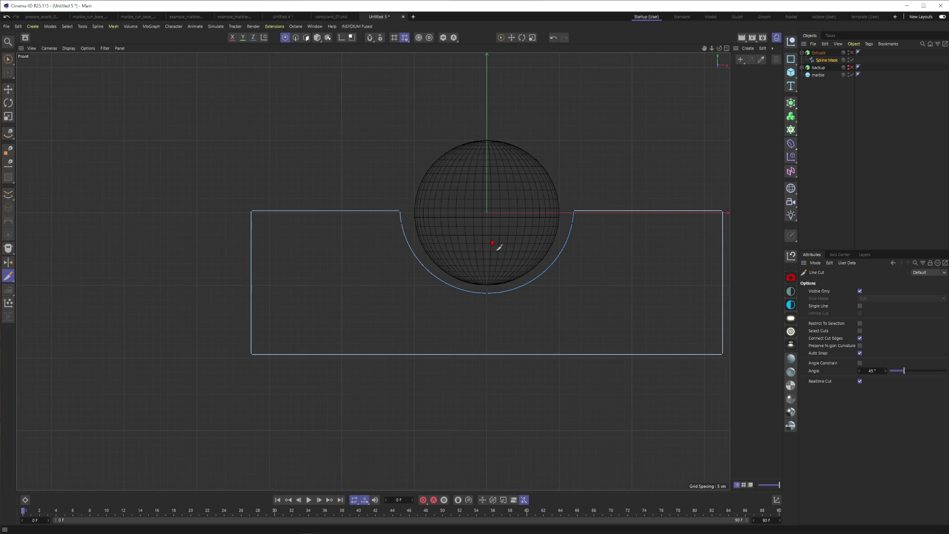
pyautogui.keyDown('alt'); pyautogui.moveTo(523, 242); pyautogui.dragTo(494, 241, button='middle'); pyautogui.keyUp('alt')
pyautogui.press('space')
pyautogui.click(554, 206)
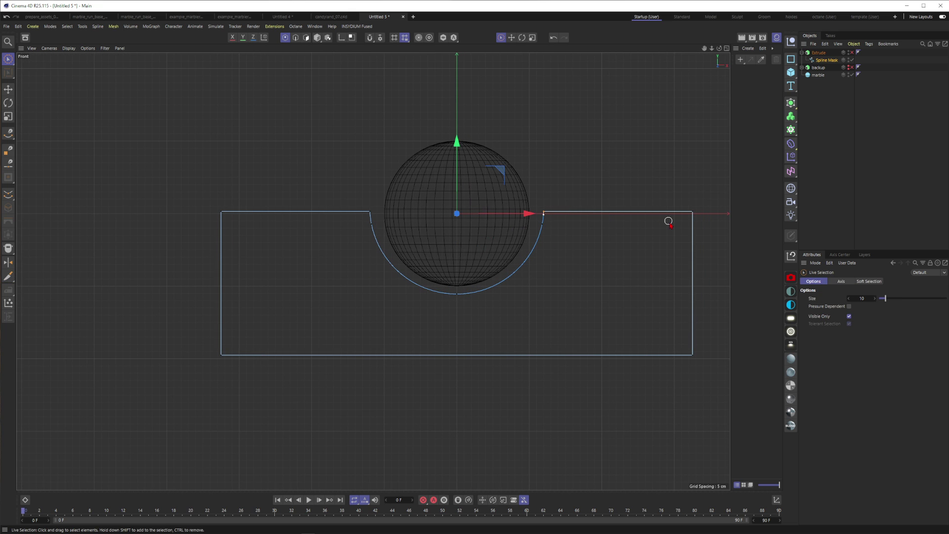
pyautogui.hotkey('ctrl', 'a')
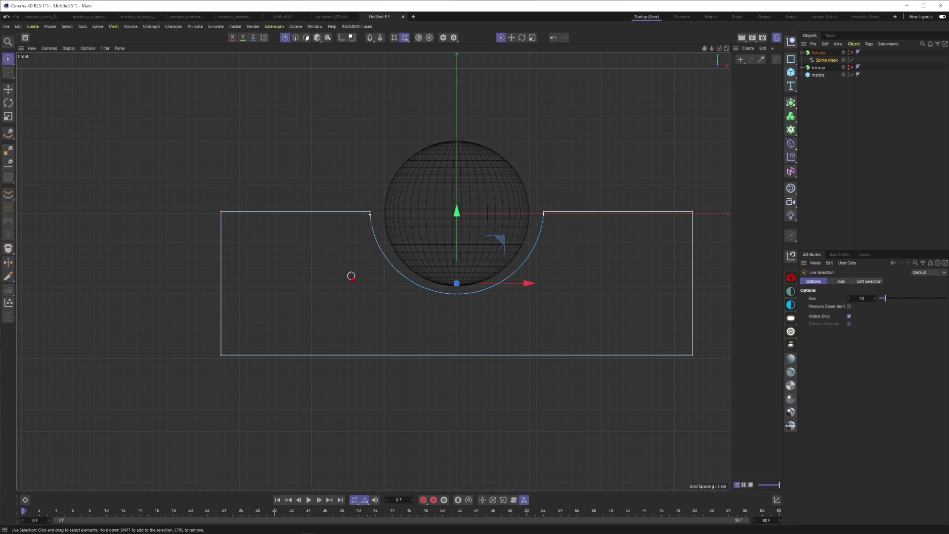
pyautogui.rightClick(350, 275)
pyautogui.click(369, 309)
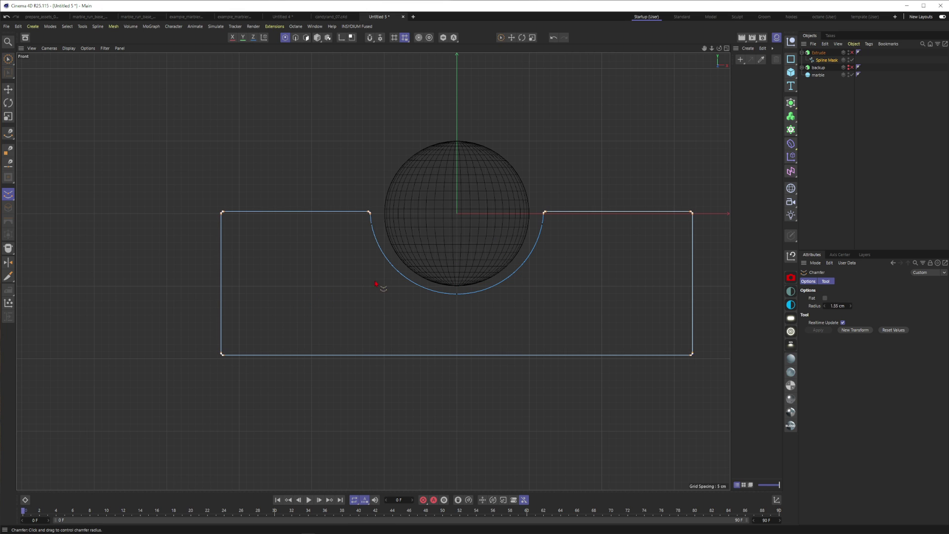
pyautogui.moveTo(384, 286); pyautogui.dragTo(440, 288)
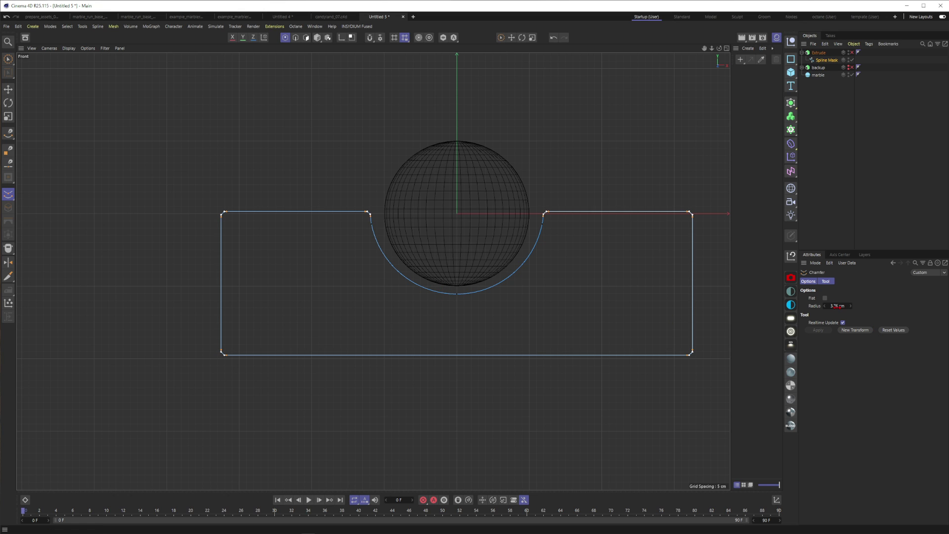
pyautogui.doubleClick(837, 306)
pyautogui.write('3')
pyautogui.press('Return')
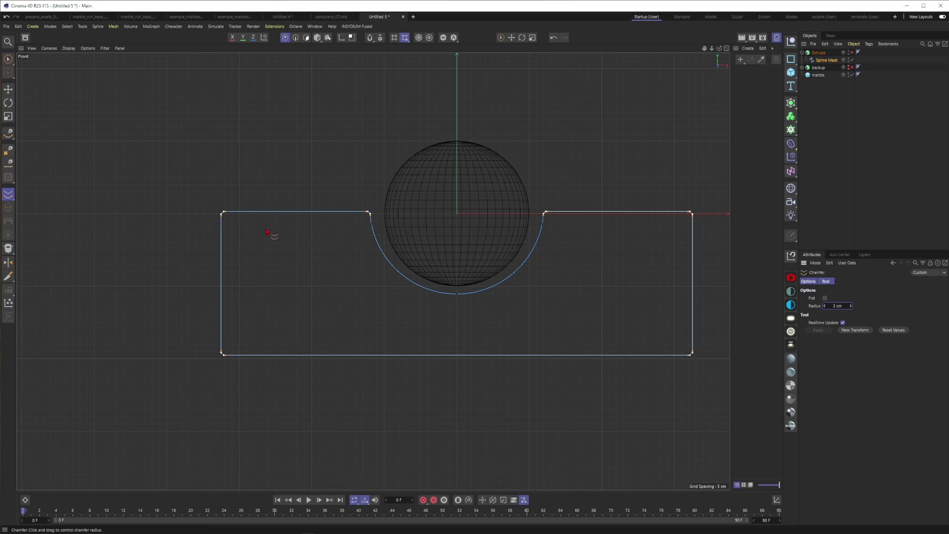
# Step: Return to the perspective view, re-enable the Extrude and inspect the track's rounded long edges
pyautogui.click(828, 154)
pyautogui.press('F1')
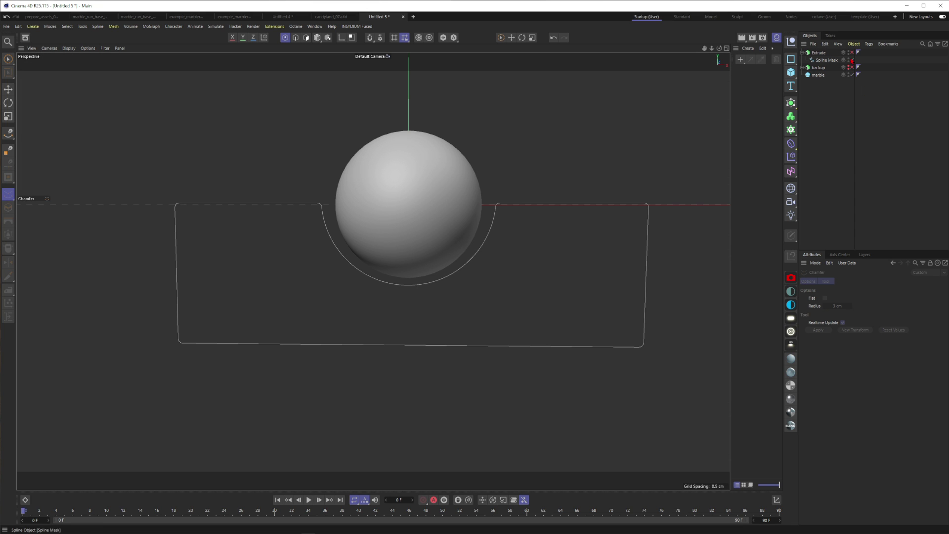
pyautogui.click(851, 52)
pyautogui.keyDown('alt'); pyautogui.moveTo(572, 229); pyautogui.dragTo(496, 276); pyautogui.keyUp('alt')
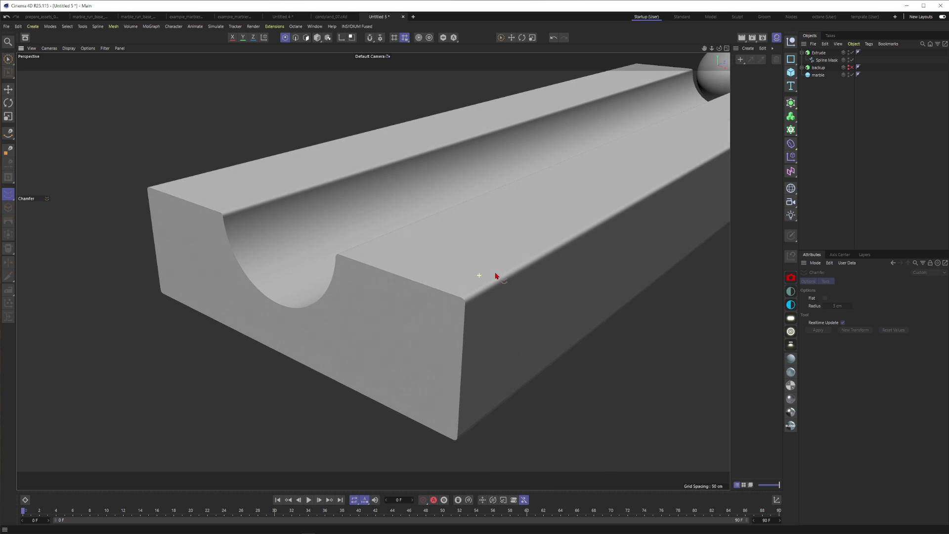
pyautogui.moveTo(475, 291)
pyautogui.keyDown('alt'); pyautogui.mouseDown(button='right')
pyautogui.moveTo(491, 290)
pyautogui.moveTo(435, 305)
pyautogui.moveTo(396, 330)
pyautogui.moveTo(474, 280)
pyautogui.mouseUp(button='right'); pyautogui.keyUp('alt')
pyautogui.keyDown('alt'); pyautogui.moveTo(473, 280); pyautogui.dragTo(540, 283); pyautogui.keyUp('alt')
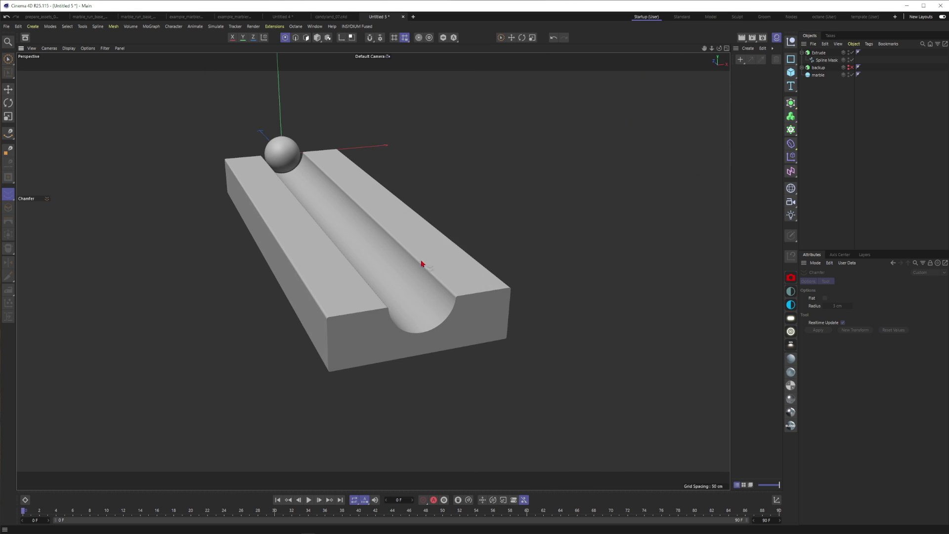
pyautogui.keyDown('alt'); pyautogui.moveTo(449, 252); pyautogui.dragTo(365, 277); pyautogui.keyUp('alt')
pyautogui.scroll(3, 417, 265)
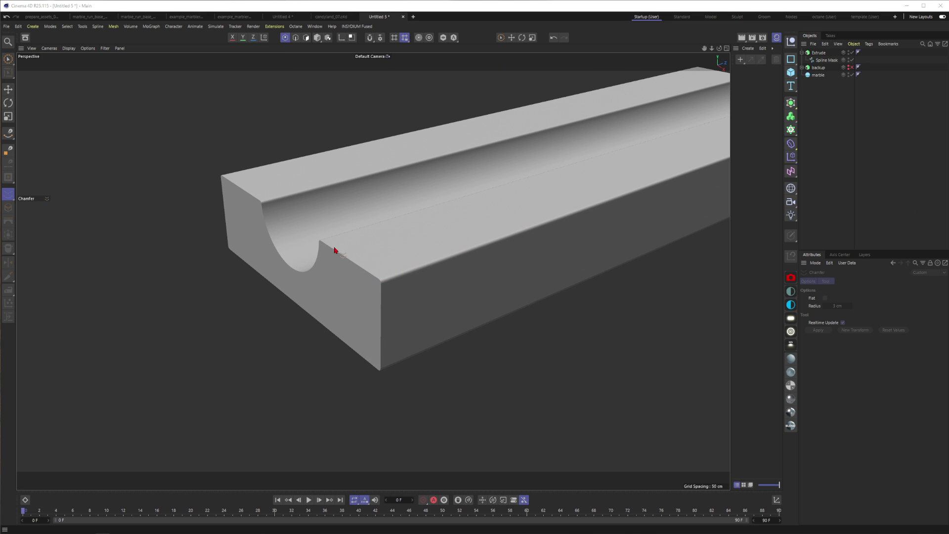
# Step: Set the Extrude's cap bevel size to 2 cm
pyautogui.click(819, 53)
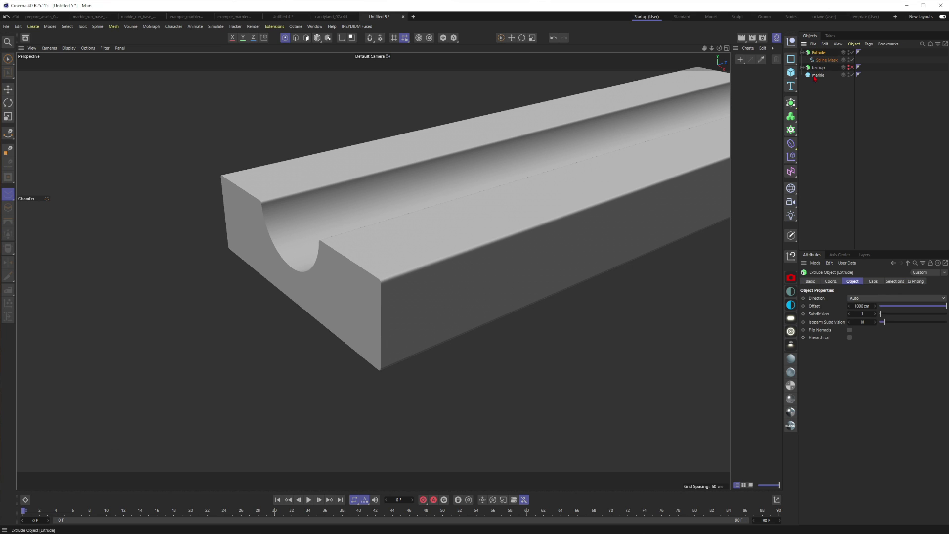
pyautogui.click(873, 280)
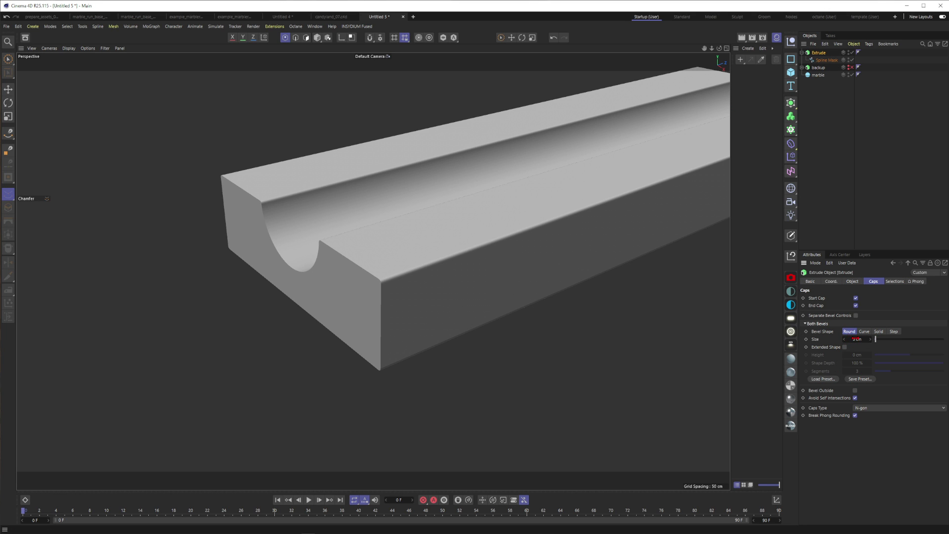
pyautogui.click(857, 339)
pyautogui.write('2')
pyautogui.press('Return')
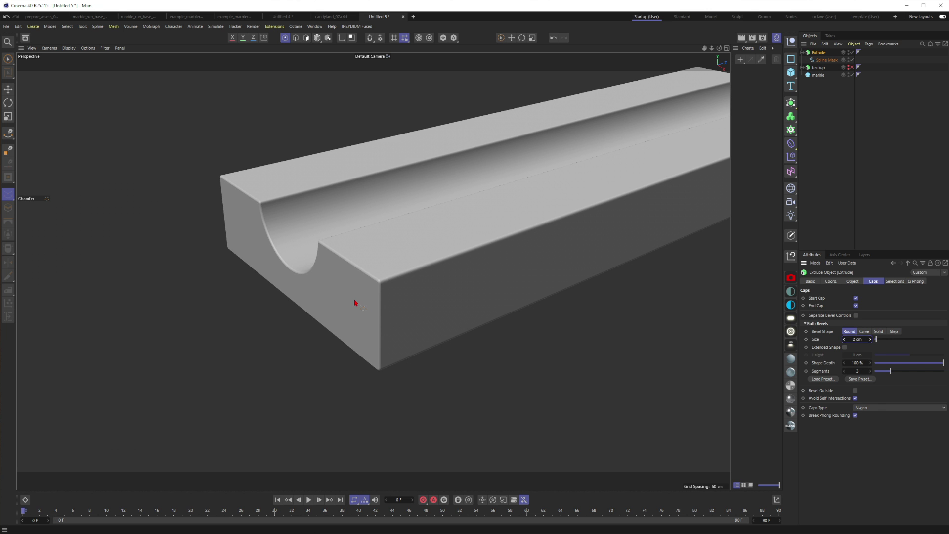
# Step: Display the shading with mesh lines and examine the bevel topology at the track's front corner
pyautogui.keyDown('alt'); pyautogui.moveTo(368, 281); pyautogui.dragTo(462, 257, button='right'); pyautogui.keyUp('alt')
pyautogui.keyDown('alt'); pyautogui.moveTo(382, 286); pyautogui.dragTo(421, 276); pyautogui.keyUp('alt')
pyautogui.scroll(-10, 420, 276)
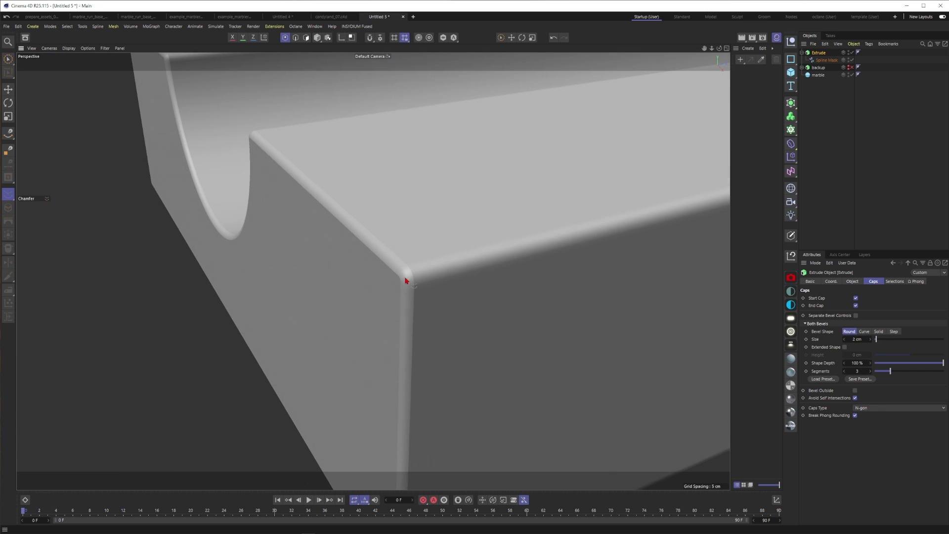
pyautogui.scroll(5, 390, 291)
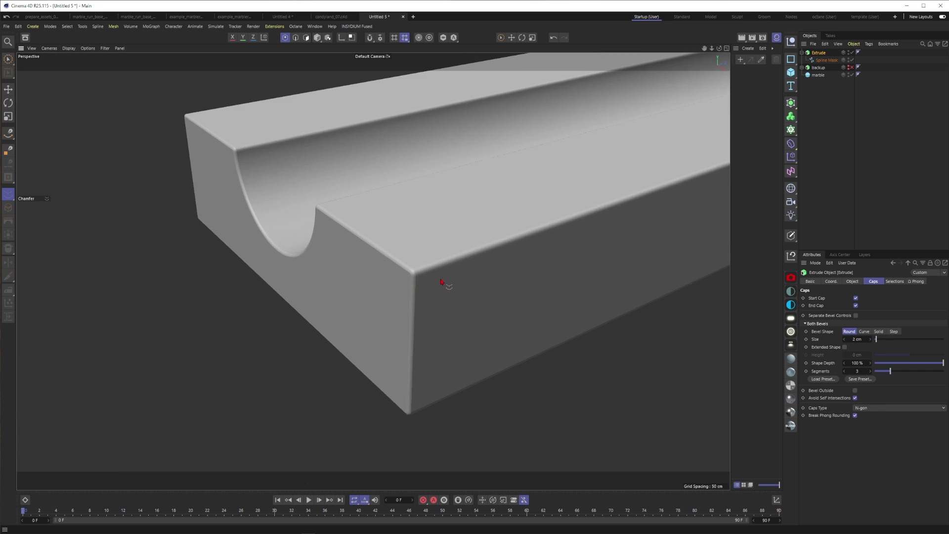
pyautogui.press('n')
pyautogui.press('b')
pyautogui.scroll(10, 416, 288)
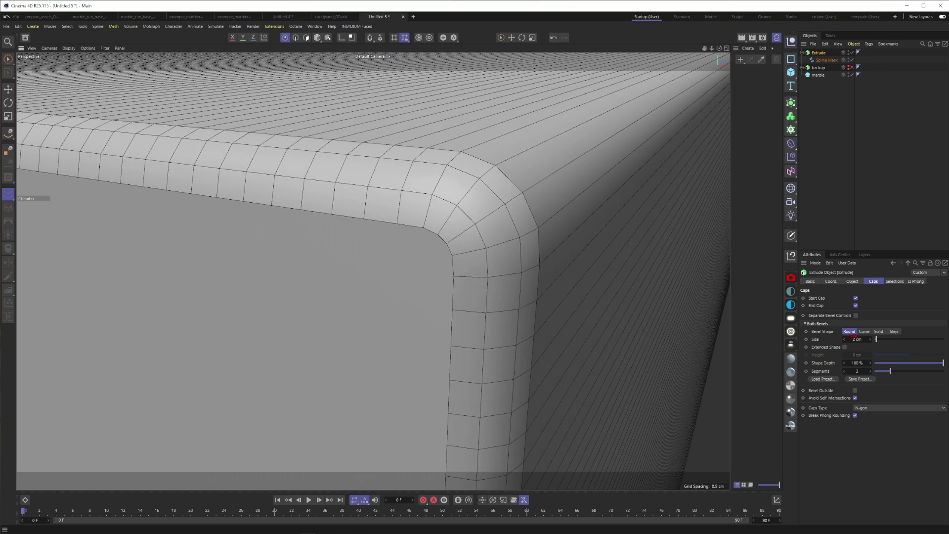
# Step: Try cap bevel sizes of 4, 2.8 and 3 cm on the Extrude and compare the corner topology
pyautogui.scroll(2, 855, 338)
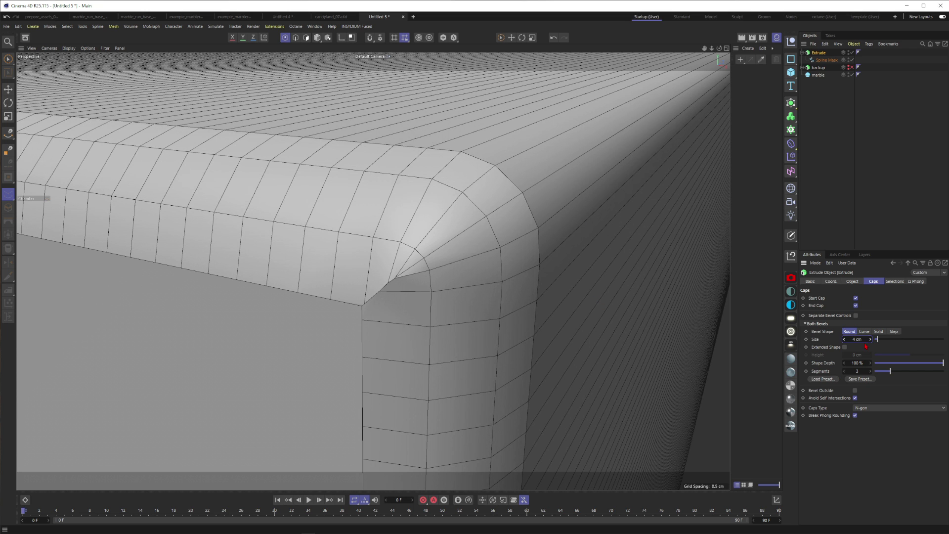
pyautogui.scroll(-5, 376, 310)
pyautogui.scroll(5, 377, 303)
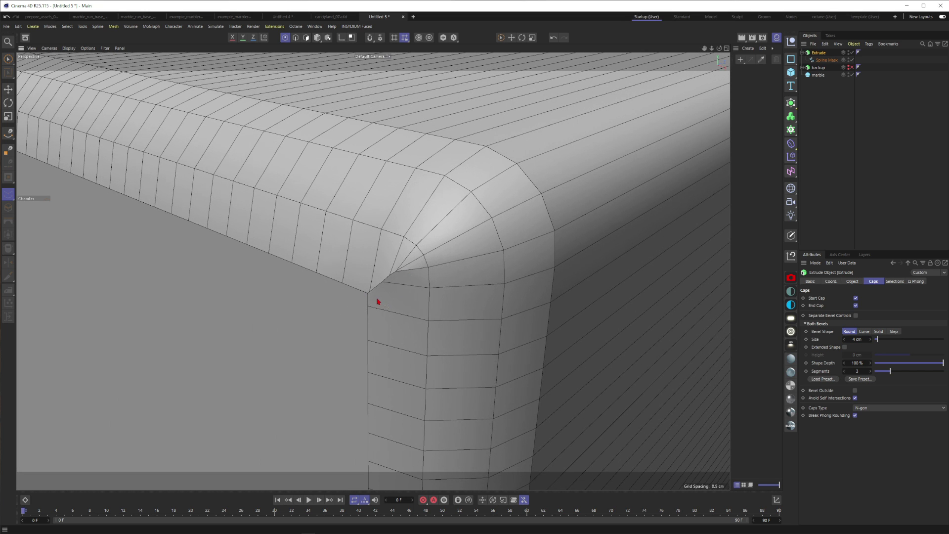
pyautogui.write('2.8')
pyautogui.press('Return')
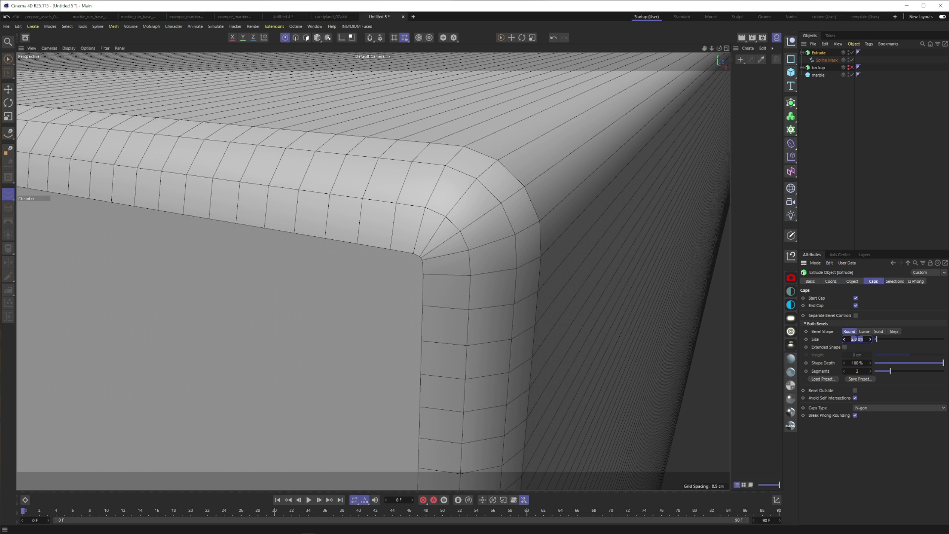
pyautogui.write('5')
pyautogui.press('Return')
pyautogui.scroll(4, 408, 271)
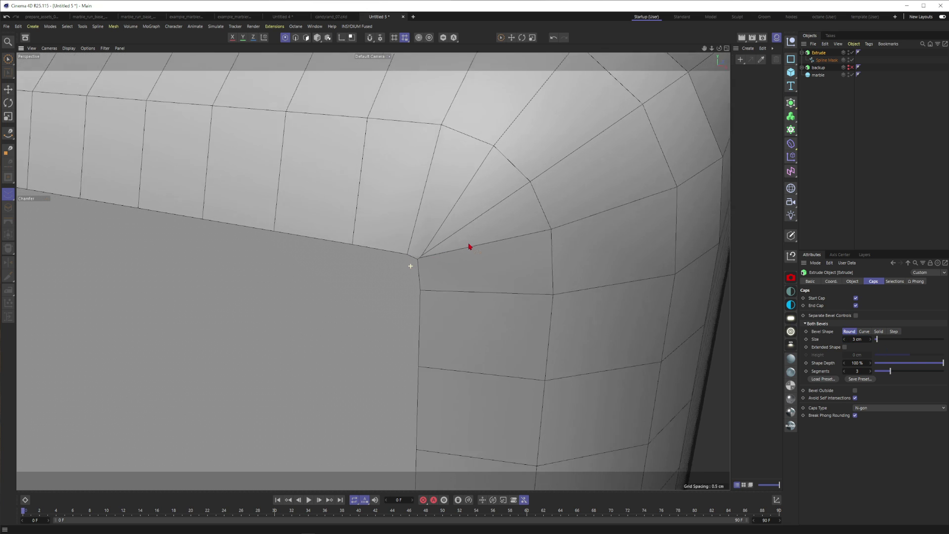
pyautogui.scroll(-2, 440, 254)
# Step: Set the Extrude's cap bevel size to 2.5 cm and deselect the object
pyautogui.doubleClick(856, 339)
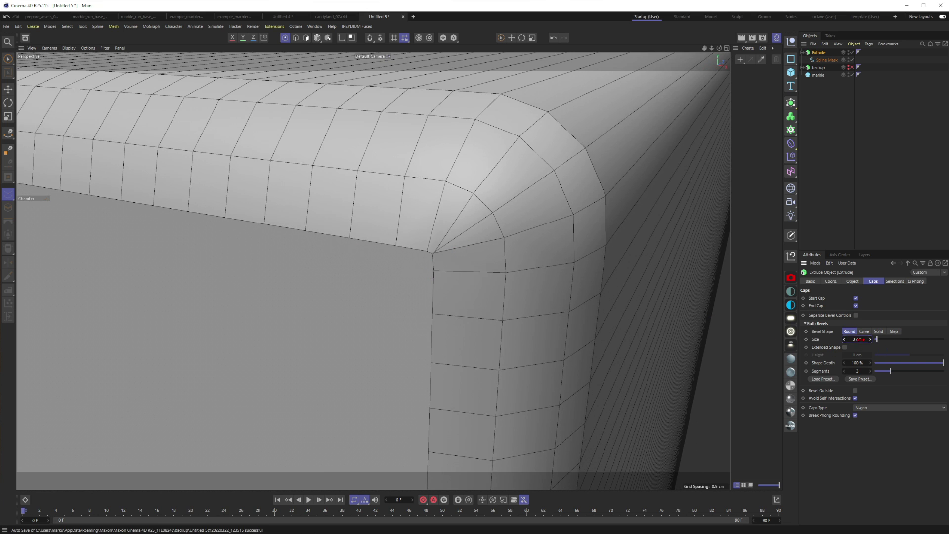
pyautogui.write('2.5')
pyautogui.press('Return')
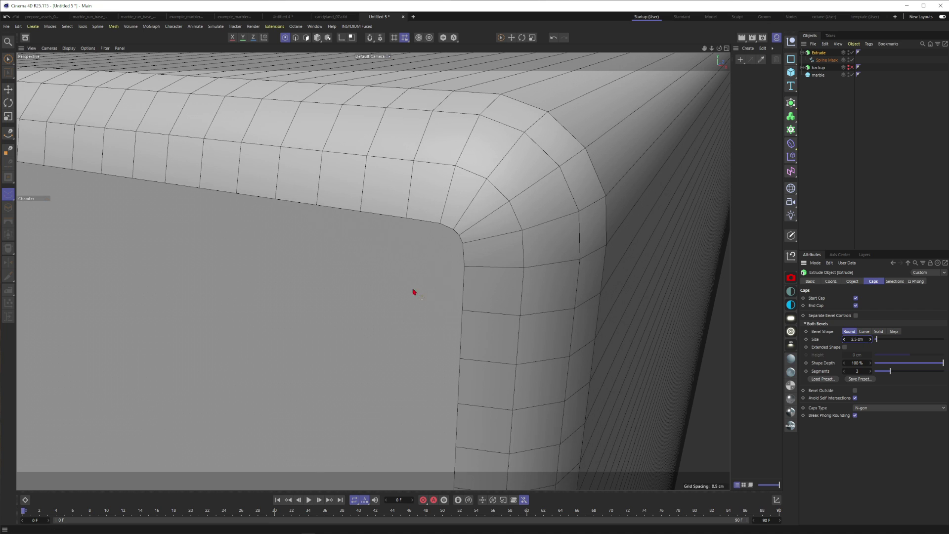
pyautogui.click(861, 199)
# Step: Hide the mesh lines and inspect the whole bevelled track with the marble
pyautogui.scroll(-10, 436, 267)
pyautogui.press('n')
pyautogui.press('a')
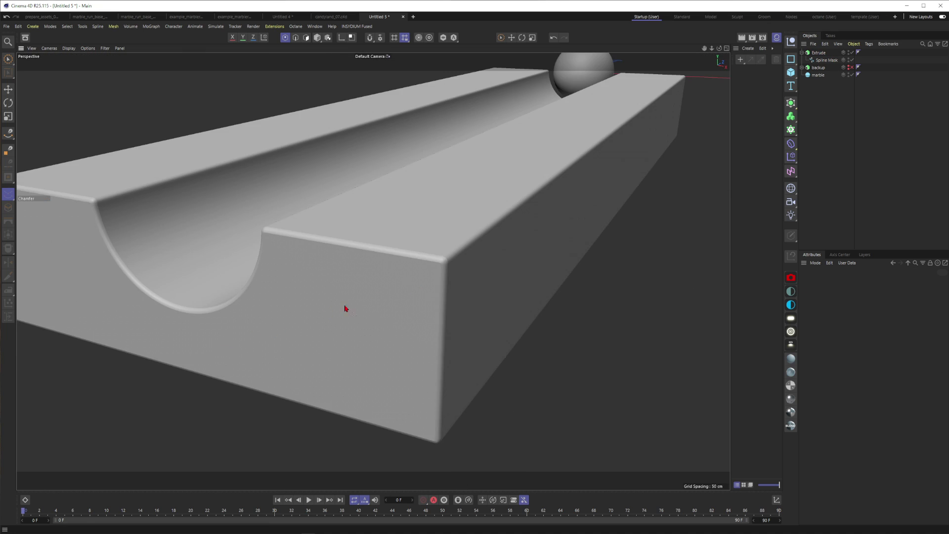
pyautogui.keyDown('alt'); pyautogui.moveTo(456, 244); pyautogui.dragTo(390, 238, button='right'); pyautogui.keyUp('alt')
pyautogui.keyDown('alt'); pyautogui.moveTo(449, 225); pyautogui.dragTo(424, 254); pyautogui.keyUp('alt')
pyautogui.keyDown('alt'); pyautogui.moveTo(424, 254); pyautogui.dragTo(392, 261, button='right'); pyautogui.keyUp('alt')
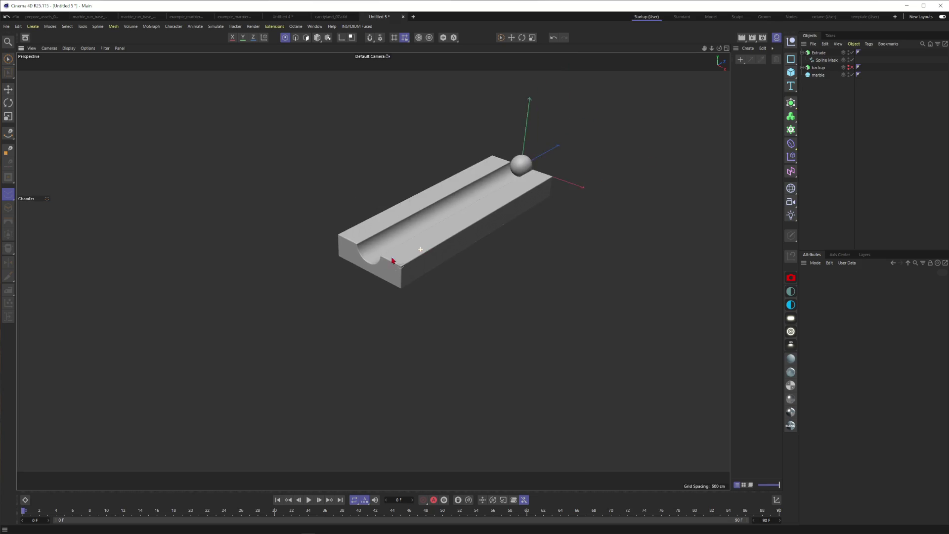
pyautogui.keyDown('alt'); pyautogui.moveTo(415, 240); pyautogui.dragTo(434, 232); pyautogui.keyUp('alt')
pyautogui.scroll(8, 435, 235)
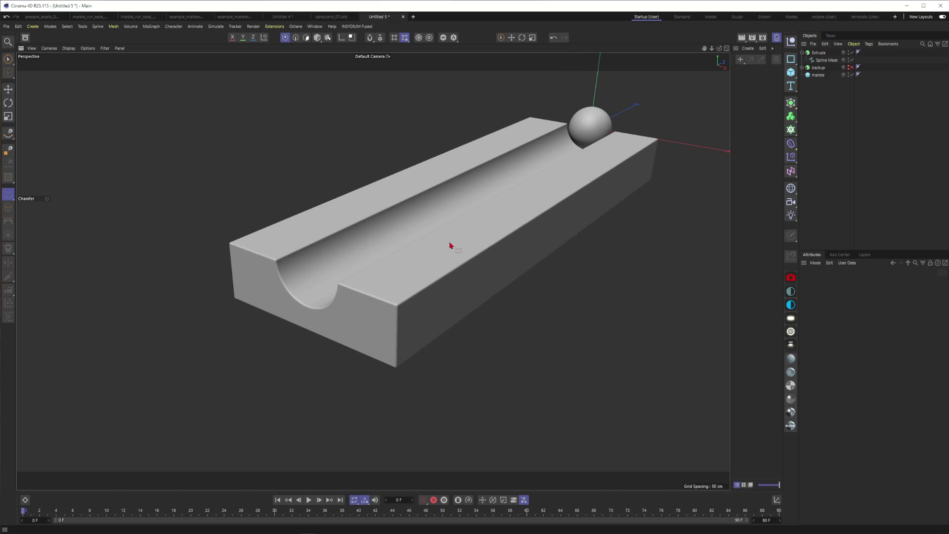
# Step: Show the mesh lines again and examine the polygon density along the track and groove
pyautogui.press('n')
pyautogui.press('b')
pyautogui.scroll(6, 450, 245)
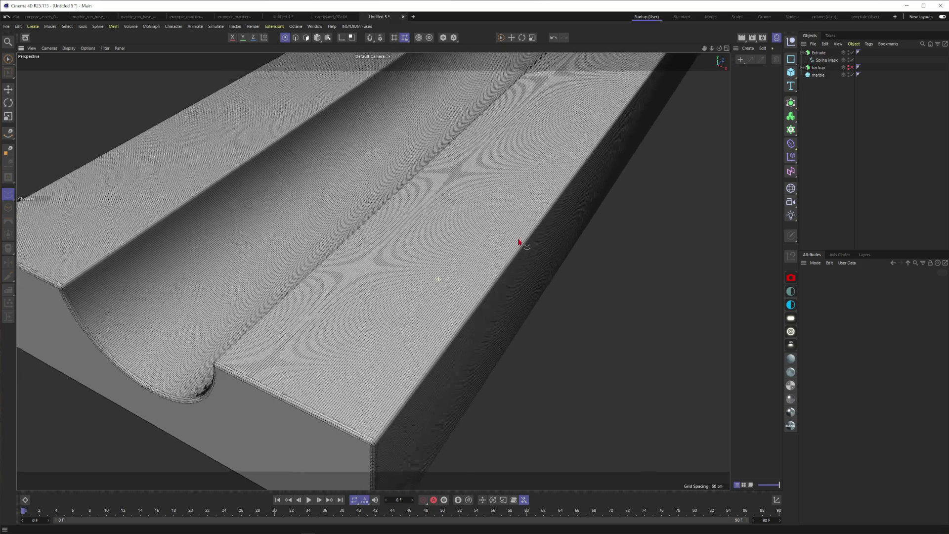
pyautogui.moveTo(519, 242)
pyautogui.keyDown('alt'); pyautogui.mouseDown(button='right')
pyautogui.moveTo(529, 237)
pyautogui.moveTo(523, 241)
pyautogui.mouseUp(button='right'); pyautogui.keyUp('alt')
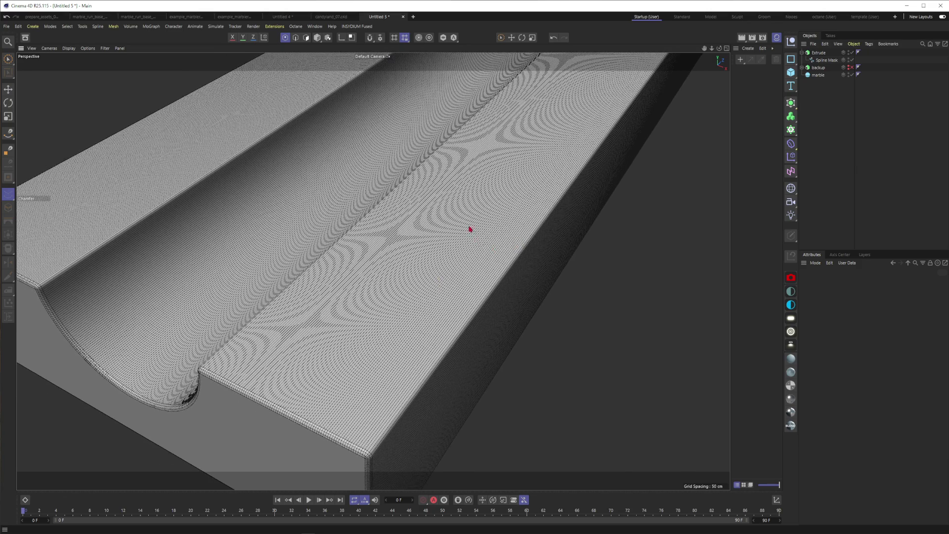
pyautogui.keyDown('alt'); pyautogui.moveTo(470, 228); pyautogui.dragTo(510, 287, button='middle'); pyautogui.keyUp('alt')
pyautogui.scroll(-2, 510, 287)
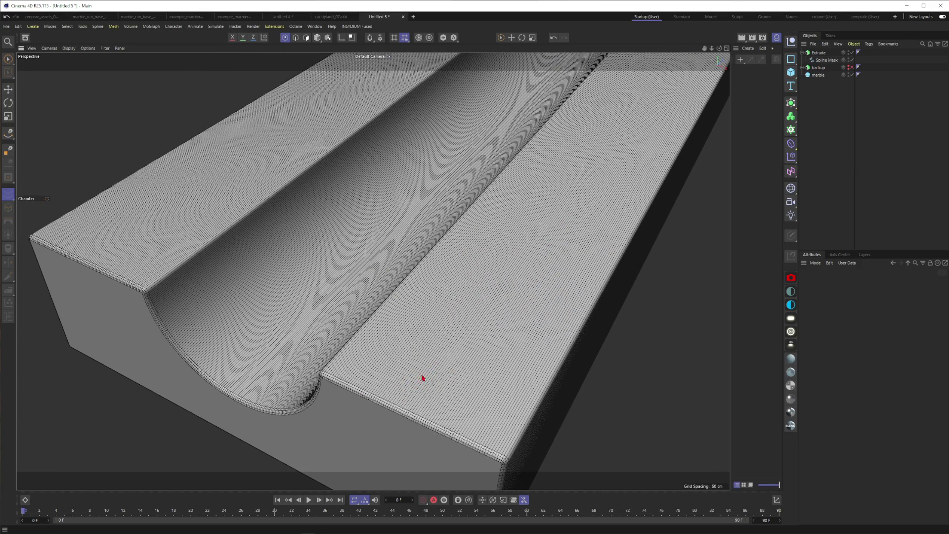
# Step: Try a lower Uniform intermediate point number and the Adaptive mode on the Extrude's Spline Mask, and inspect the resulting topology
pyautogui.keyDown('alt'); pyautogui.moveTo(422, 378); pyautogui.dragTo(522, 216); pyautogui.keyUp('alt')
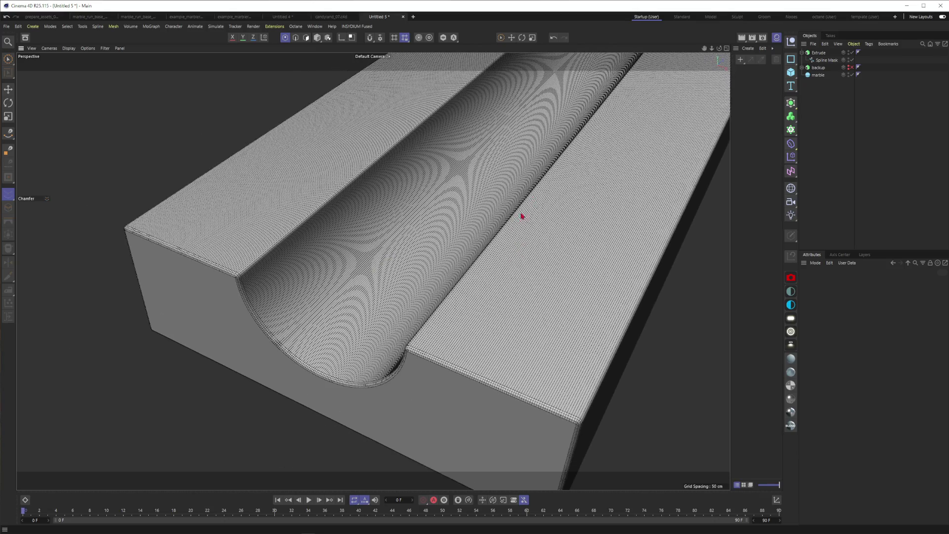
pyautogui.click(825, 60)
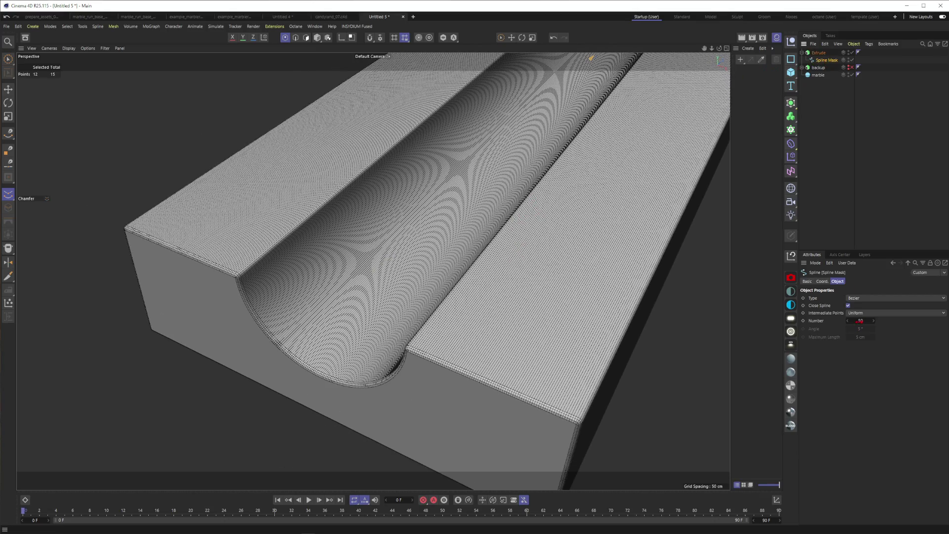
pyautogui.moveTo(859, 321); pyautogui.dragTo(851, 318)
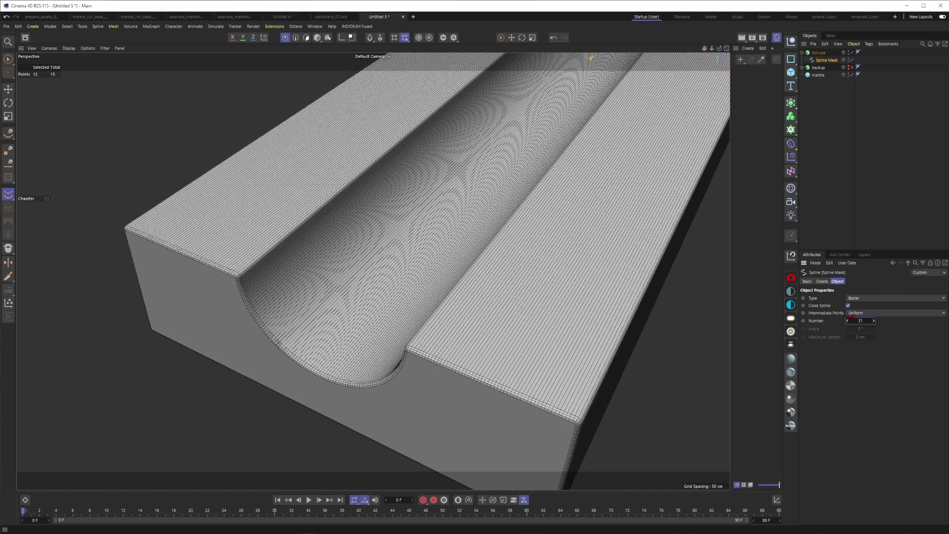
pyautogui.click(853, 313)
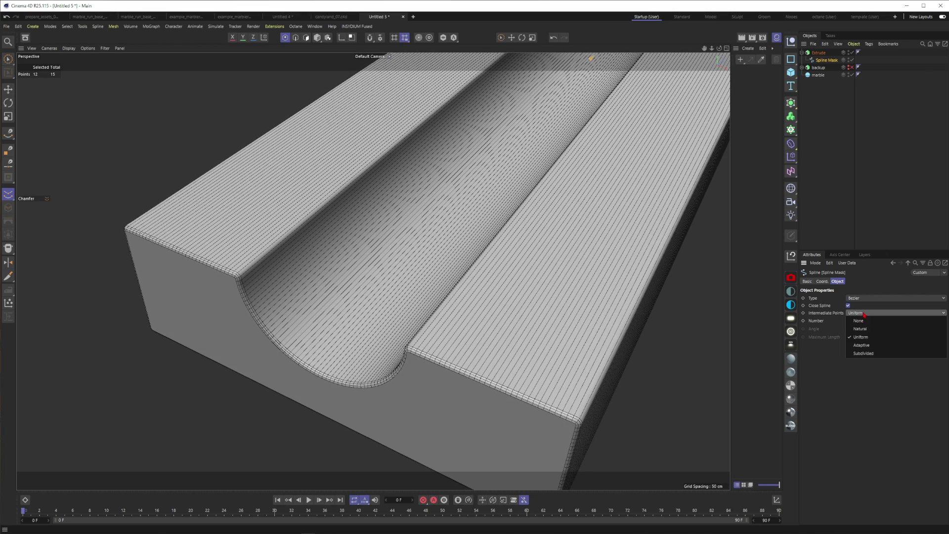
pyautogui.click(861, 345)
pyautogui.keyDown('alt'); pyautogui.moveTo(541, 395); pyautogui.dragTo(515, 294, button='middle'); pyautogui.keyUp('alt')
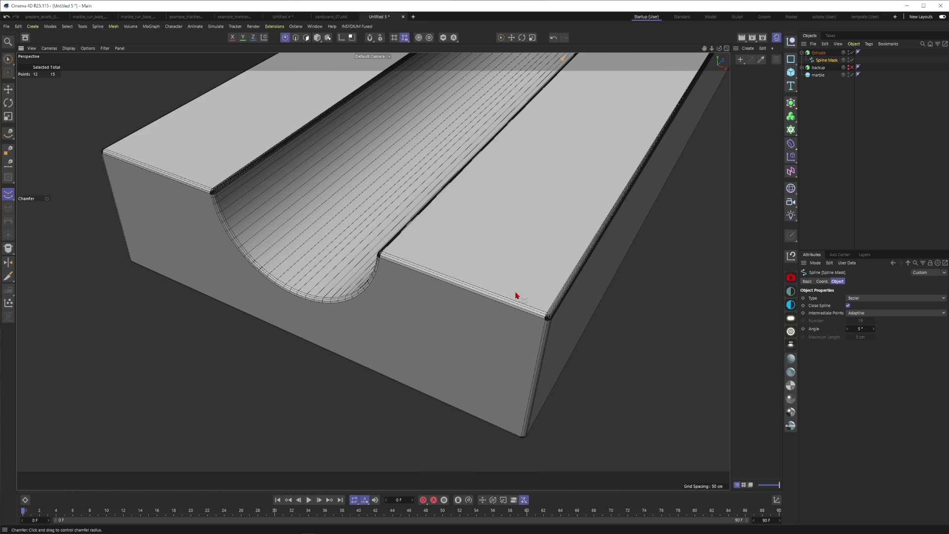
pyautogui.keyDown('alt'); pyautogui.moveTo(519, 293); pyautogui.dragTo(569, 288, button='right'); pyautogui.keyUp('alt')
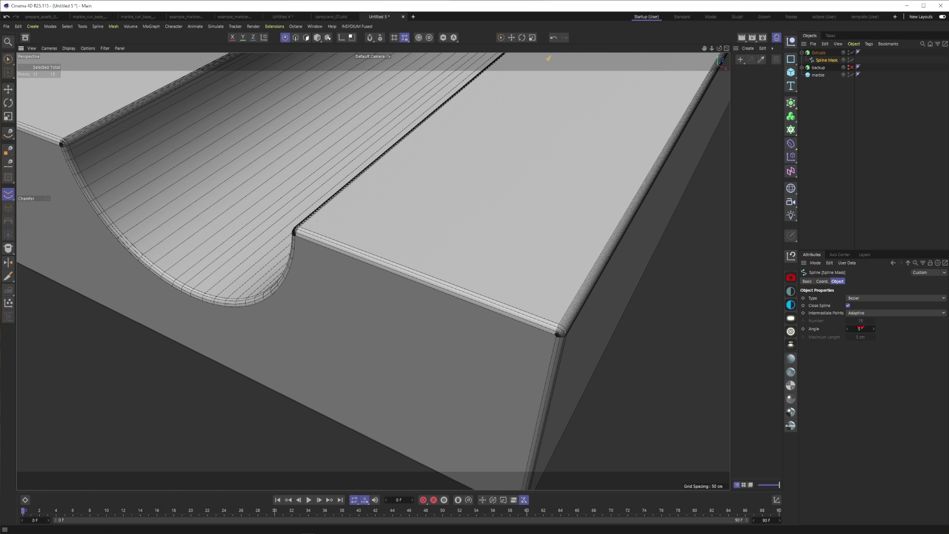
# Step: Set the Spline Mask's intermediate points to Subdivided and inspect the bevelled corner of the groove
pyautogui.click(866, 315)
pyautogui.click(862, 354)
pyautogui.scroll(-5, 447, 305)
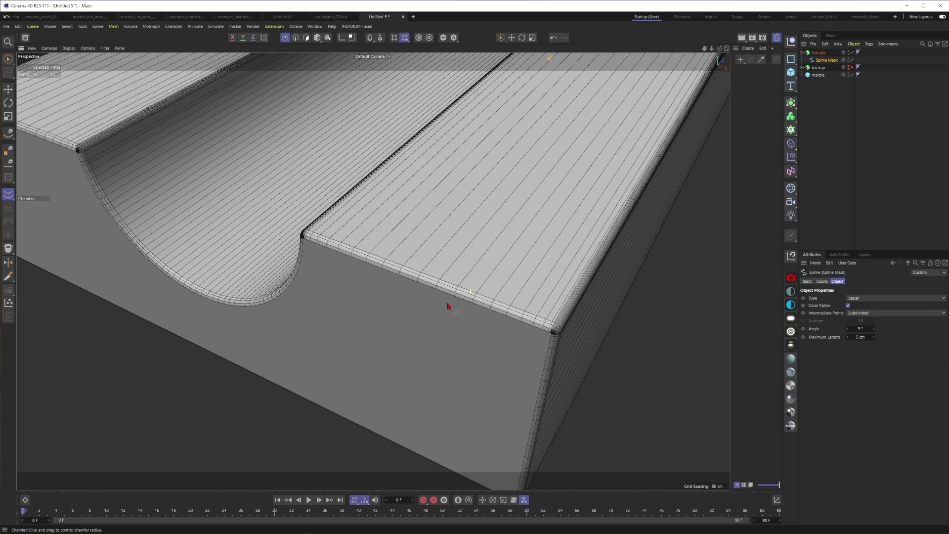
pyautogui.scroll(8, 418, 319)
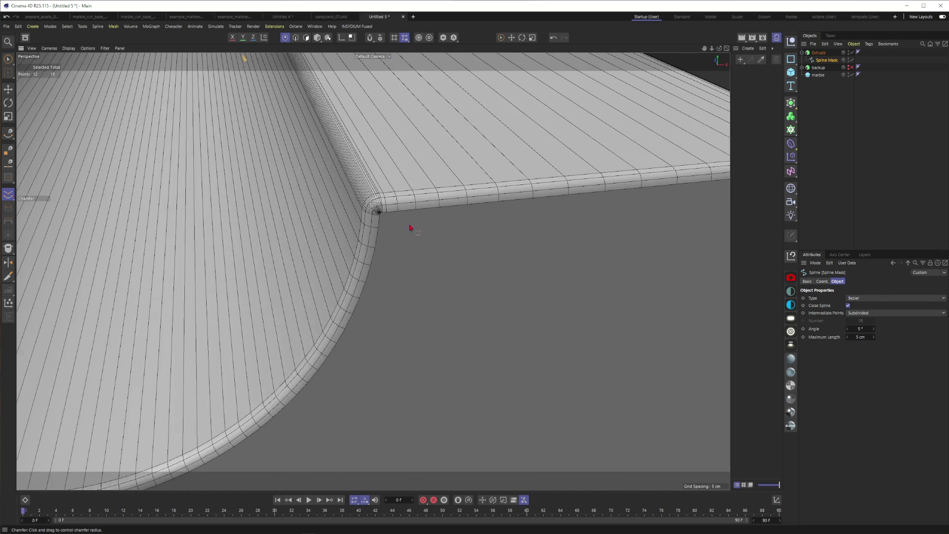
# Step: Try a 7° angle for the Spline Mask's subdivided intermediate points, and settle on an angle of 10°
pyautogui.click(860, 337)
pyautogui.click(861, 328)
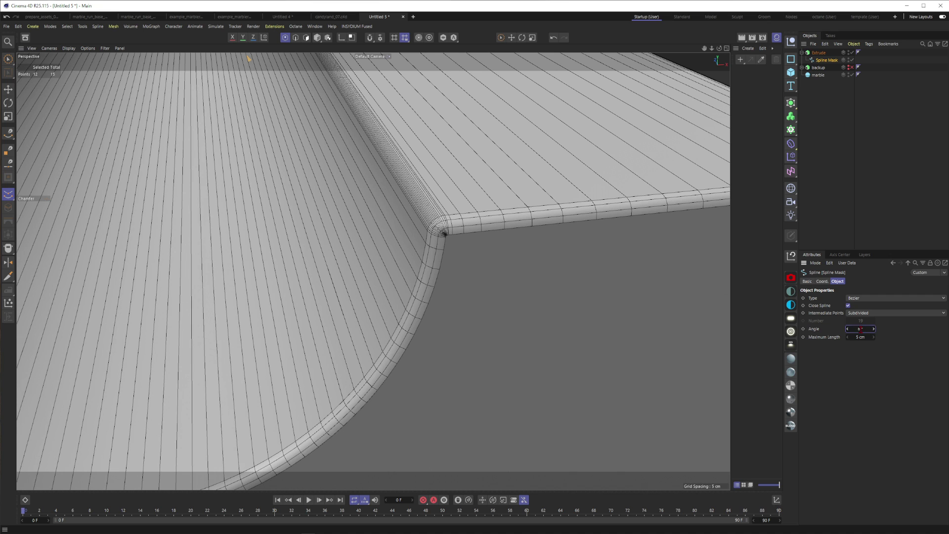
pyautogui.write('7')
pyautogui.press('Return')
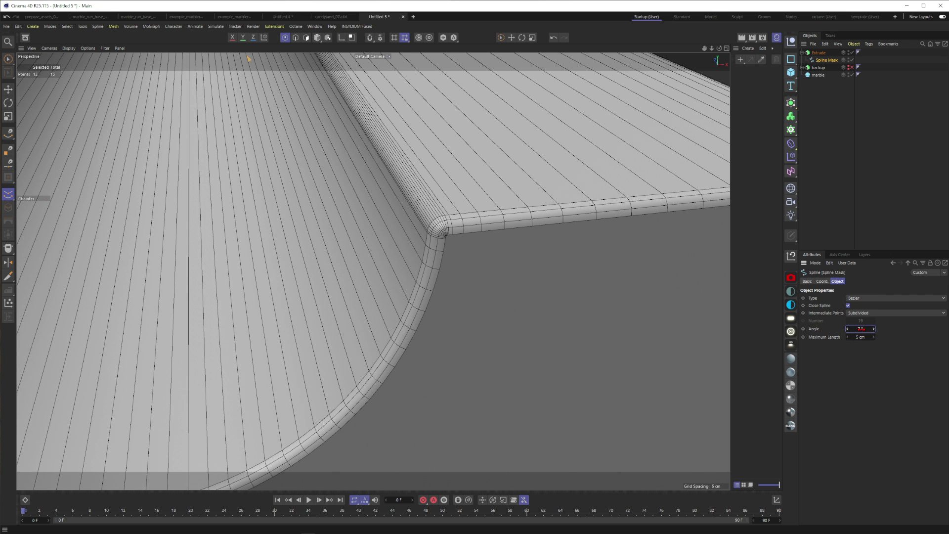
pyautogui.write('10')
pyautogui.press('Return')
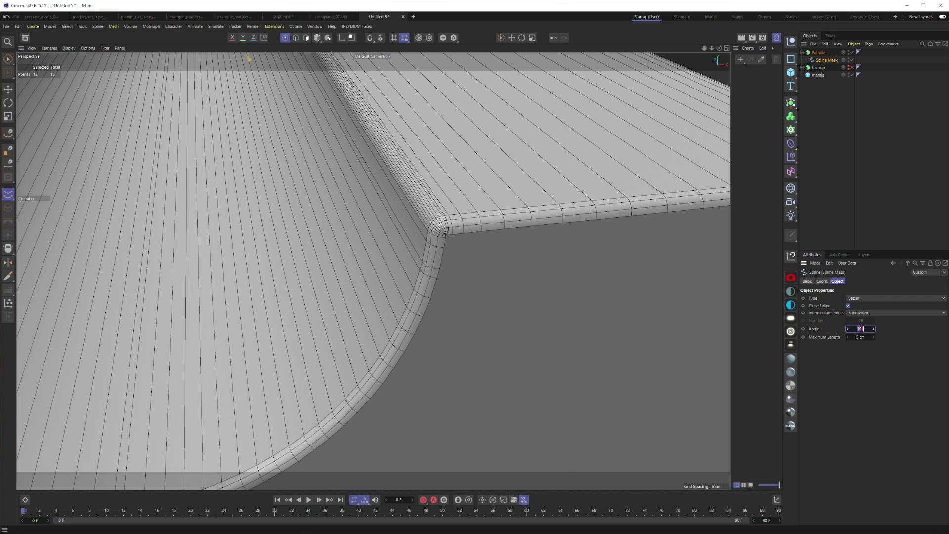
# Step: Raise the Extrude's Subdivision to 80 to split the track along its length, and deselect the object
pyautogui.keyDown('alt'); pyautogui.moveTo(447, 238); pyautogui.dragTo(396, 268, button='right'); pyautogui.keyUp('alt')
pyautogui.keyDown('alt'); pyautogui.moveTo(396, 269); pyautogui.dragTo(547, 265); pyautogui.keyUp('alt')
pyautogui.scroll(3, 547, 265)
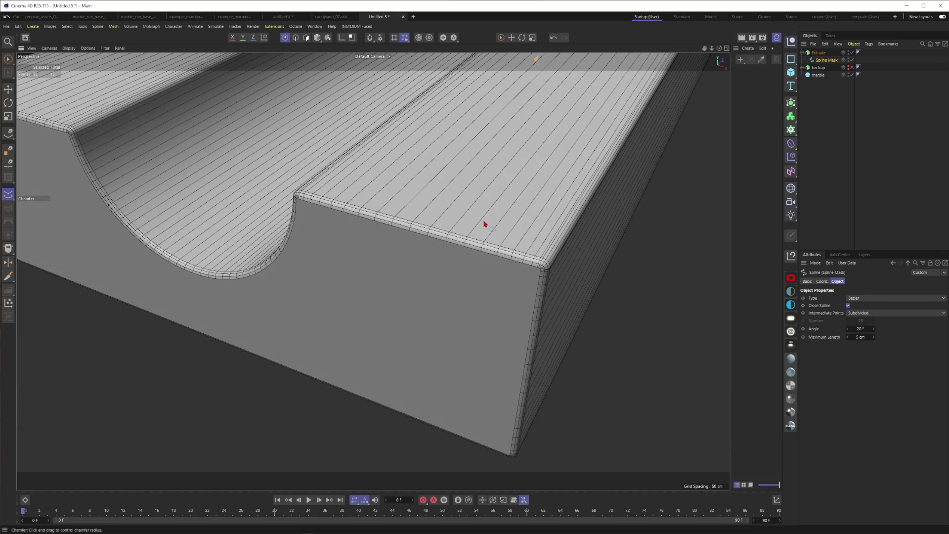
pyautogui.keyDown('alt'); pyautogui.moveTo(484, 224); pyautogui.dragTo(483, 225); pyautogui.keyUp('alt')
pyautogui.keyDown('alt'); pyautogui.moveTo(483, 224); pyautogui.dragTo(392, 254, button='right'); pyautogui.keyUp('alt')
pyautogui.keyDown('alt'); pyautogui.moveTo(492, 201); pyautogui.dragTo(477, 264, button='middle'); pyautogui.keyUp('alt')
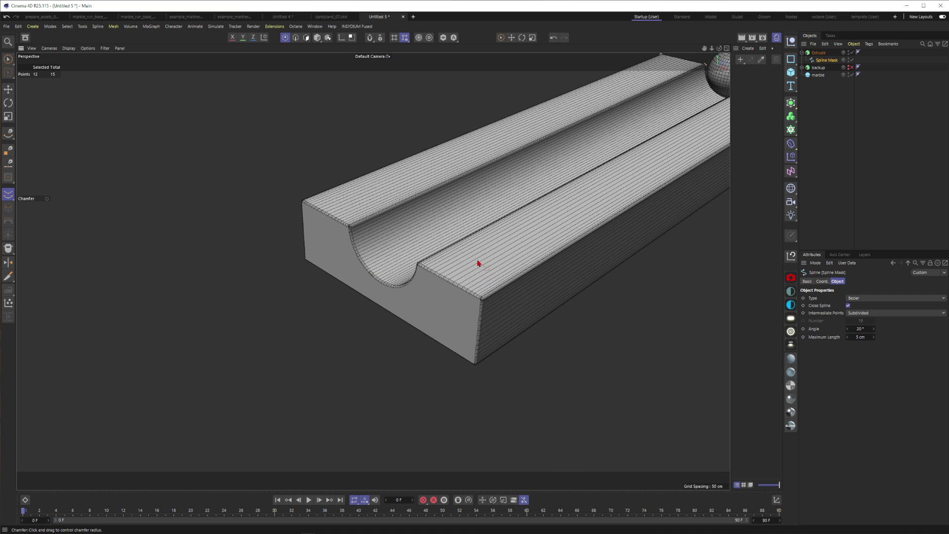
pyautogui.click(819, 52)
pyautogui.click(852, 282)
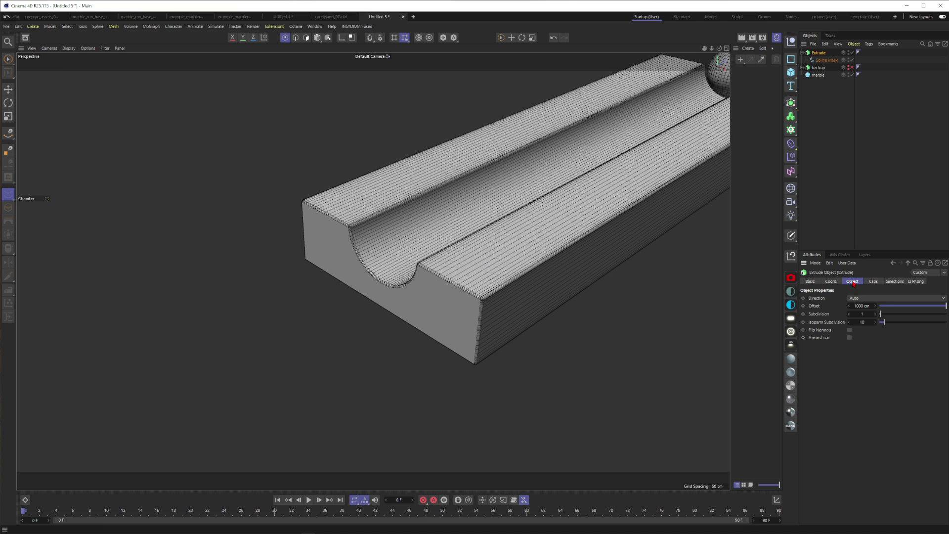
pyautogui.moveTo(885, 314); pyautogui.dragTo(920, 314)
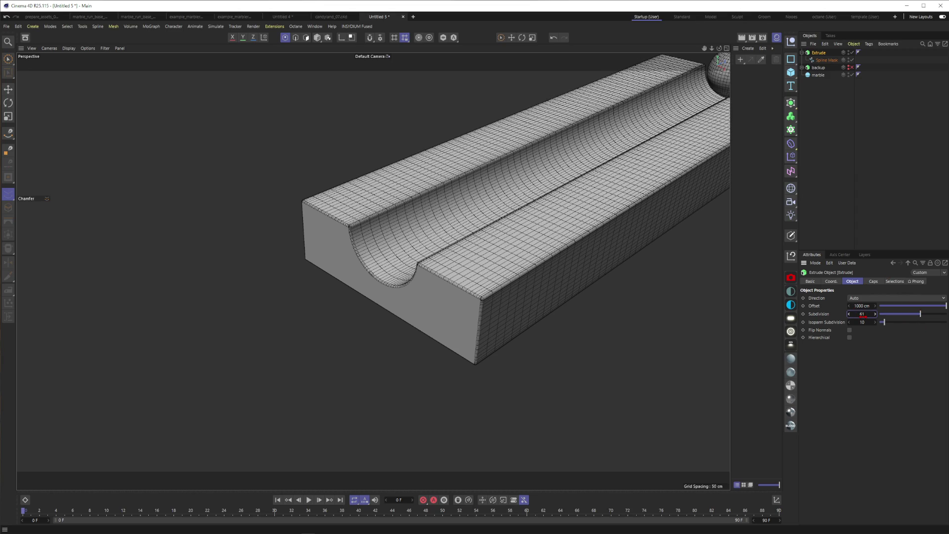
pyautogui.click(850, 204)
# Step: Examine the bevelled groove corner without mesh lines, and the whole track's topology with them
pyautogui.keyDown('alt'); pyautogui.moveTo(464, 276); pyautogui.dragTo(476, 328, button='middle'); pyautogui.keyUp('alt')
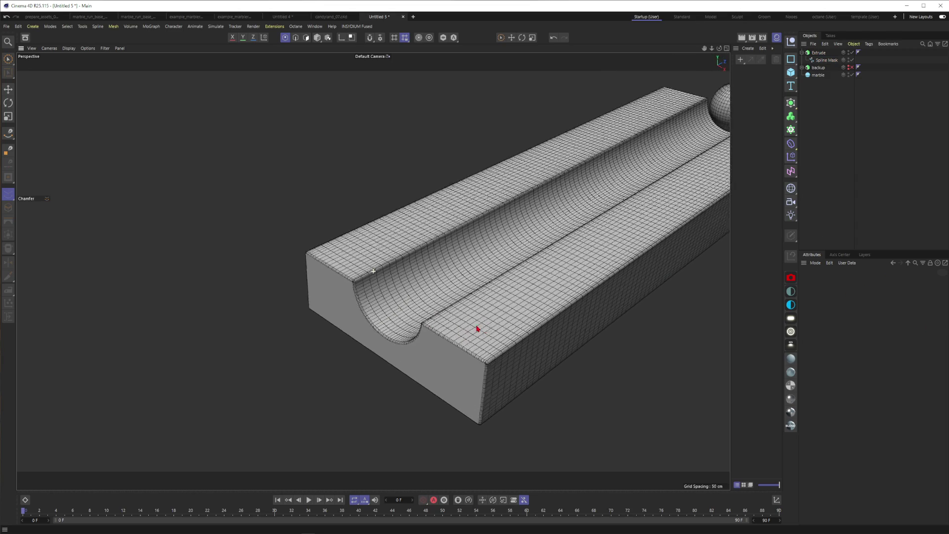
pyautogui.keyDown('alt'); pyautogui.moveTo(477, 327); pyautogui.dragTo(502, 339); pyautogui.keyUp('alt')
pyautogui.keyDown('alt'); pyautogui.moveTo(438, 326); pyautogui.dragTo(495, 281, button='right'); pyautogui.keyUp('alt')
pyautogui.keyDown('alt'); pyautogui.moveTo(472, 278); pyautogui.dragTo(514, 272); pyautogui.keyUp('alt')
pyautogui.press('n')
pyautogui.press('a')
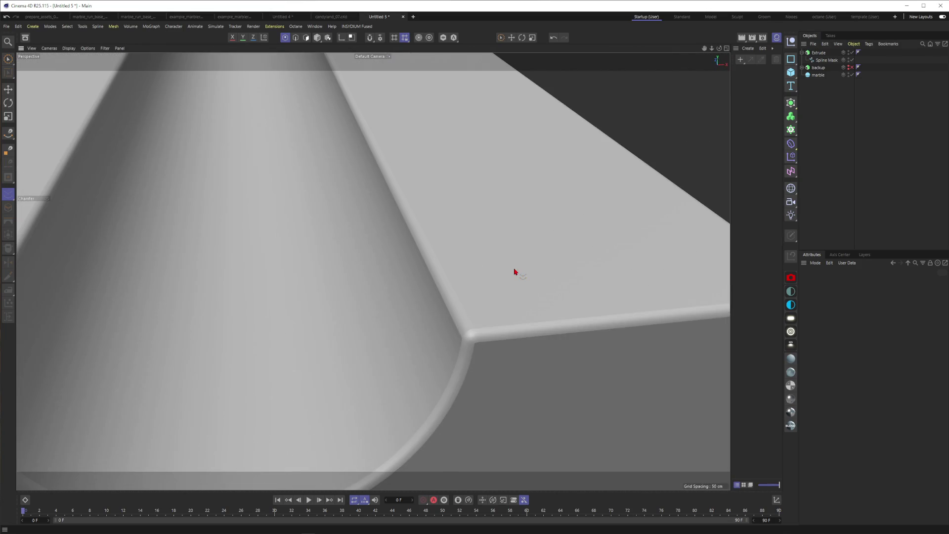
pyautogui.scroll(-10, 445, 322)
pyautogui.keyDown('alt'); pyautogui.moveTo(445, 322); pyautogui.dragTo(339, 268); pyautogui.keyUp('alt')
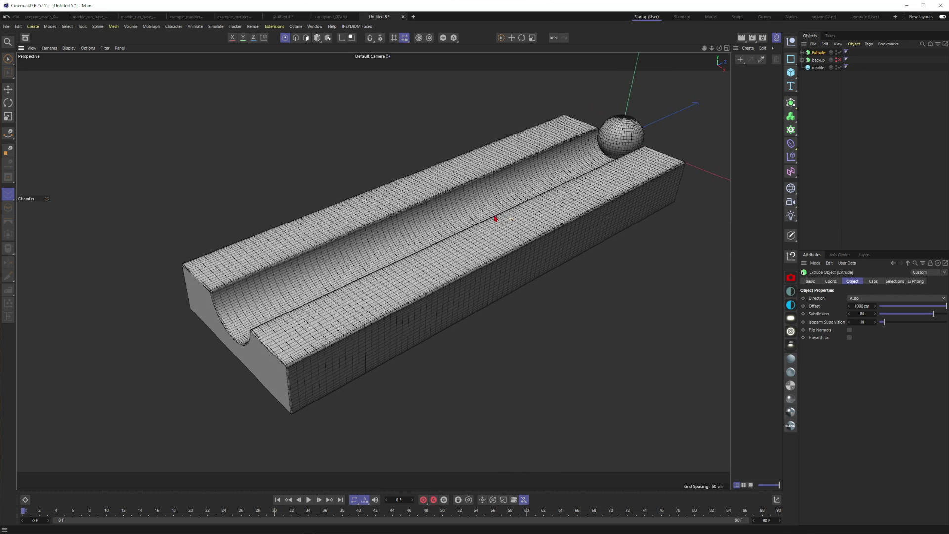
pyautogui.keyDown('alt'); pyautogui.moveTo(499, 216); pyautogui.dragTo(475, 202); pyautogui.keyUp('alt')
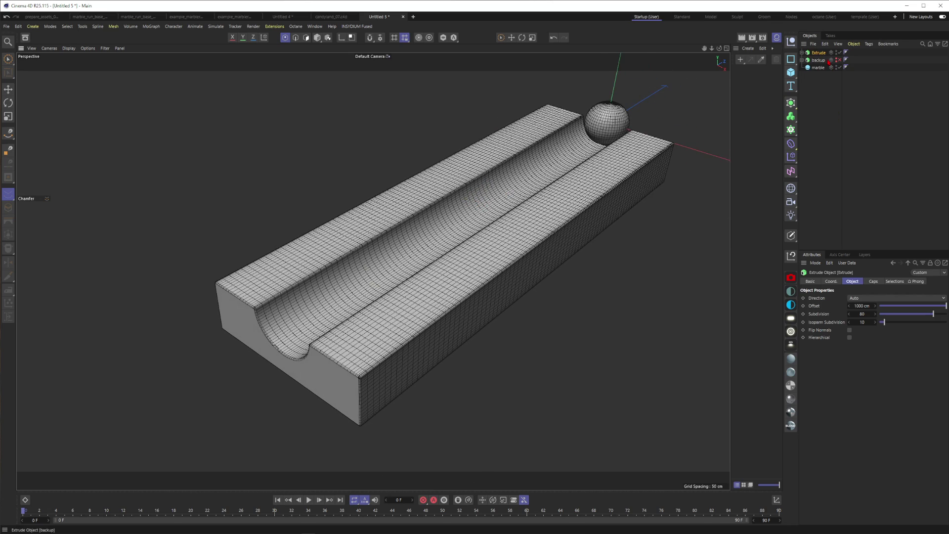
pyautogui.moveTo(546, 212)
pyautogui.keyDown('alt'); pyautogui.mouseDown(button='right')
pyautogui.moveTo(499, 240)
pyautogui.moveTo(533, 225)
pyautogui.mouseUp(button='right'); pyautogui.keyUp('alt')
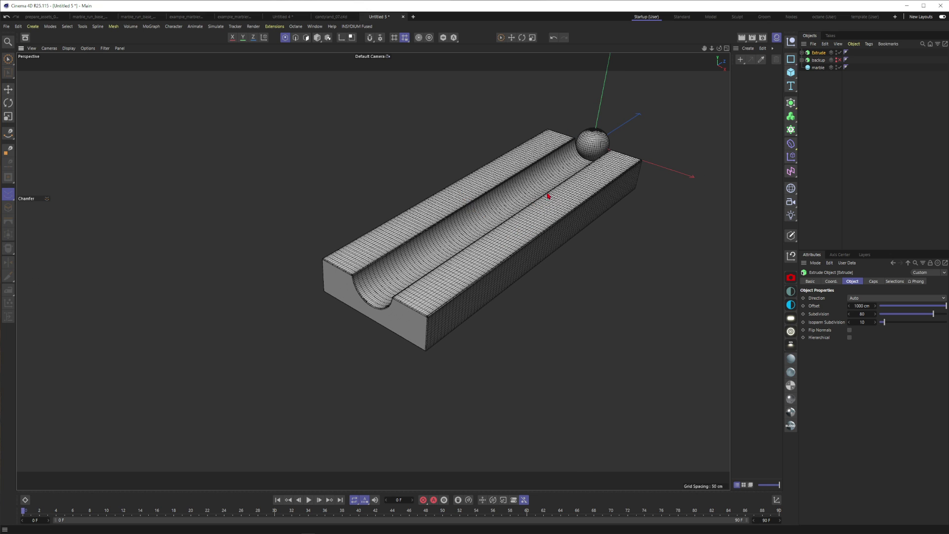
# Step: Hide the finished Extrude, duplicate the backup extrude, and make the duplicate visible
pyautogui.click(828, 134)
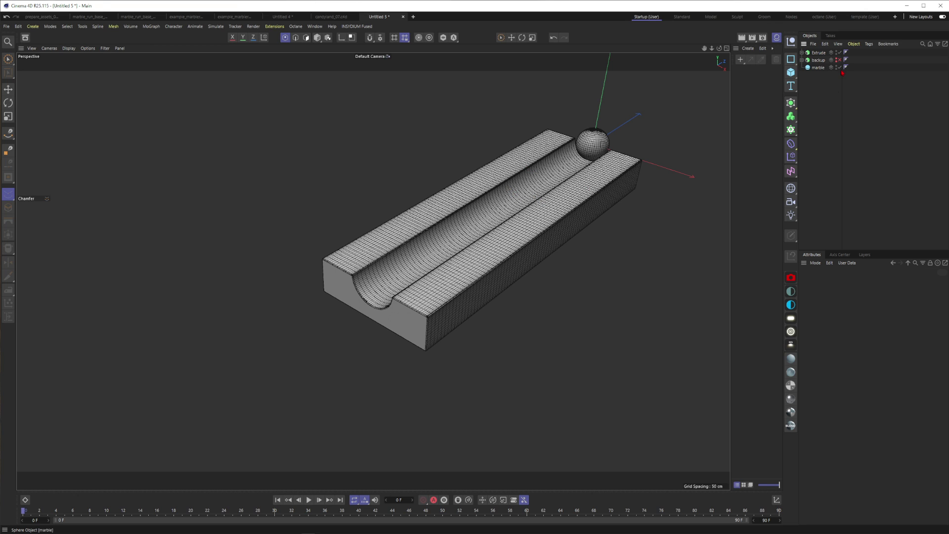
pyautogui.click(836, 52)
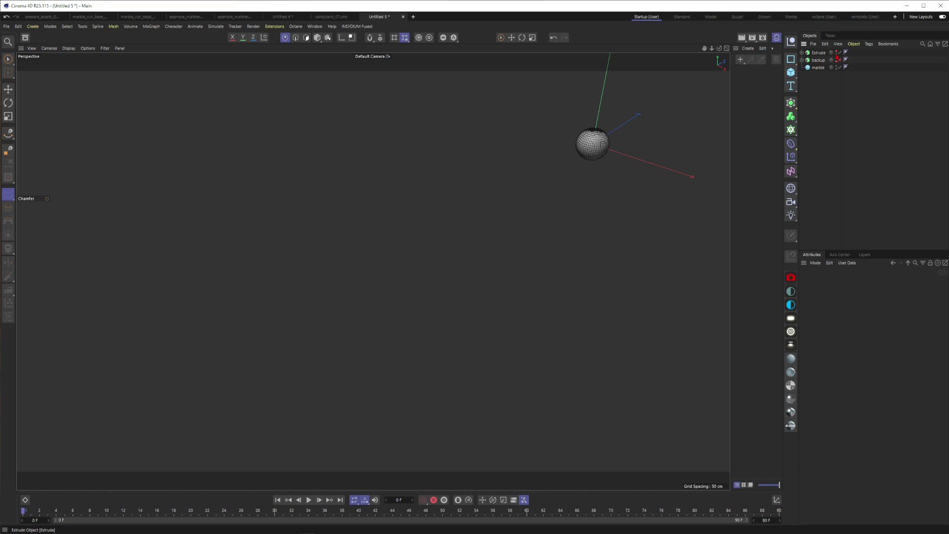
pyautogui.keyDown('ctrl'); pyautogui.moveTo(823, 61); pyautogui.dragTo(821, 56); pyautogui.keyUp('ctrl')
pyautogui.click(838, 58)
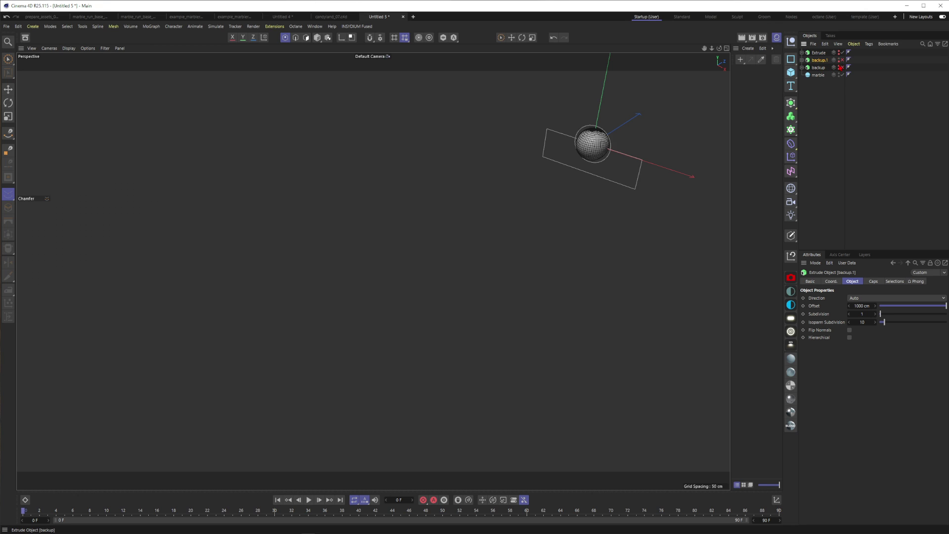
pyautogui.click(842, 60)
# Step: Try several Uniform intermediate point numbers, including 8 and 7, on the duplicate's Spline Mask and compare the groove and corners
pyautogui.keyDown('alt'); pyautogui.moveTo(412, 289); pyautogui.dragTo(704, 254, button='right'); pyautogui.keyUp('alt')
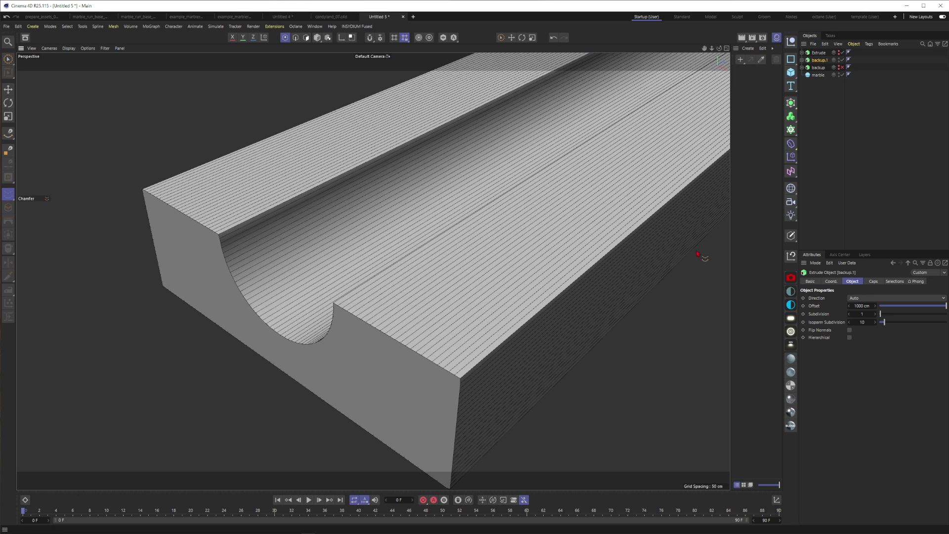
pyautogui.keyDown('alt'); pyautogui.moveTo(361, 322); pyautogui.dragTo(419, 255); pyautogui.keyUp('alt')
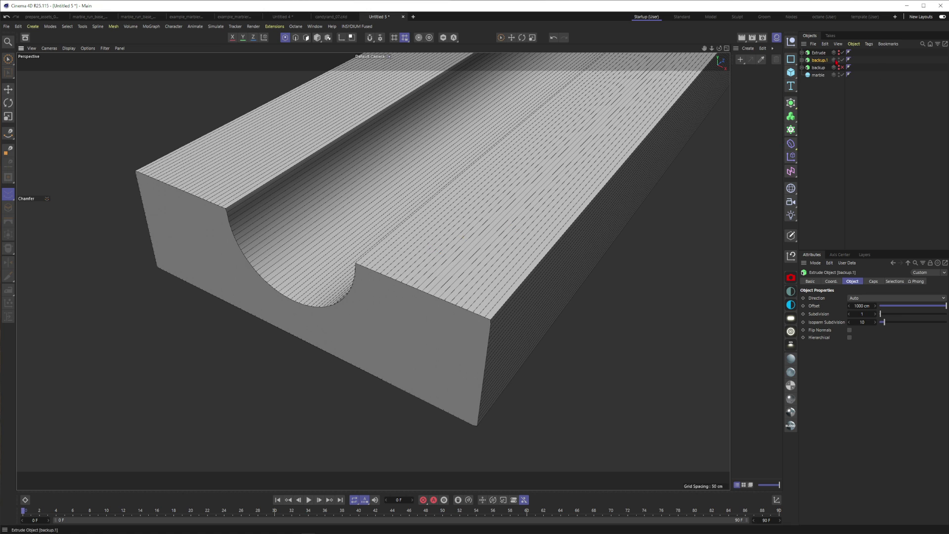
pyautogui.click(802, 60)
pyautogui.click(828, 82)
pyautogui.click(827, 68)
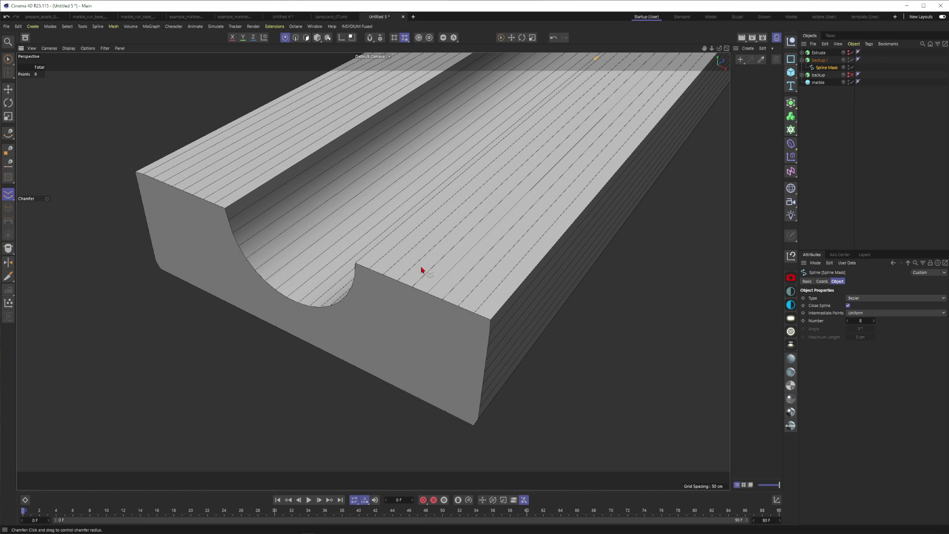
pyautogui.press('c')
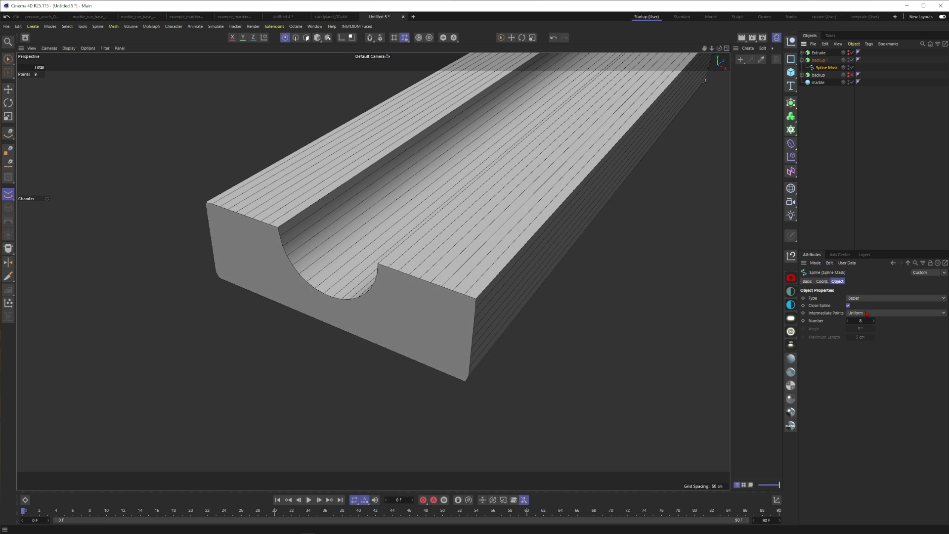
pyautogui.scroll(4, 860, 320)
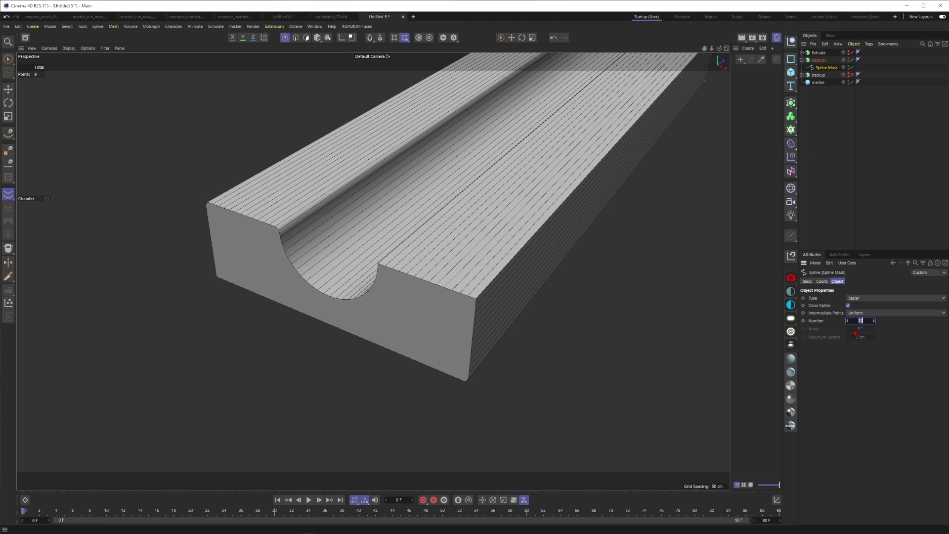
pyautogui.press('Return')
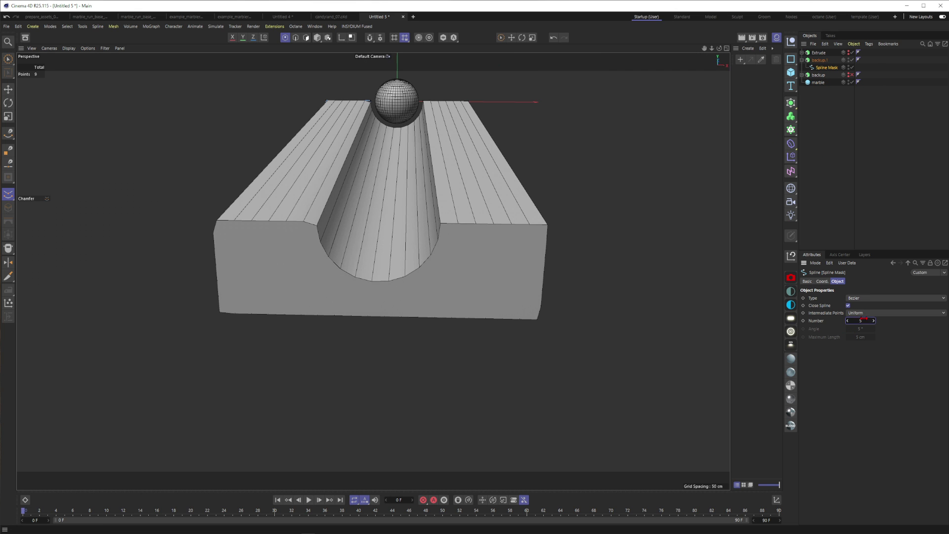
pyautogui.keyDown('alt'); pyautogui.moveTo(377, 233); pyautogui.dragTo(451, 252); pyautogui.keyUp('alt')
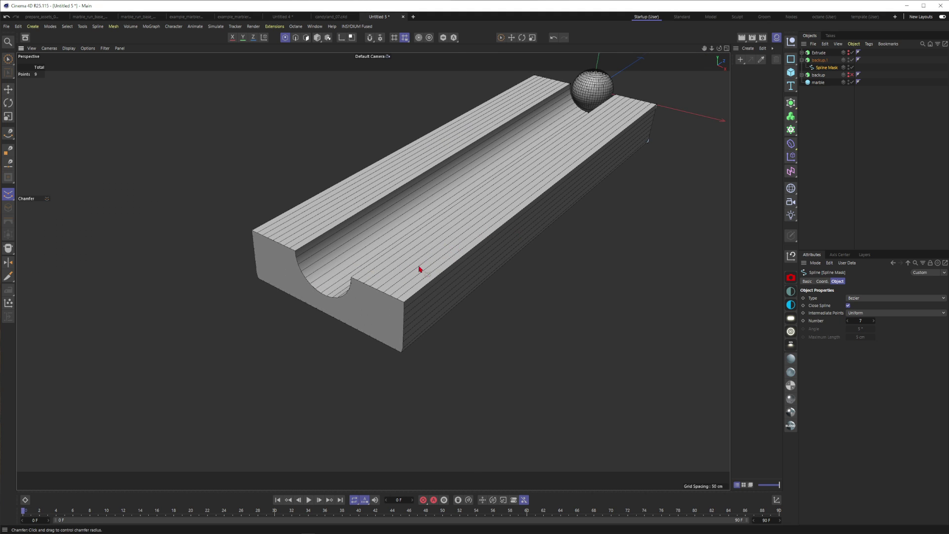
pyautogui.scroll(3, 406, 274)
# Step: Try Subdivided intermediate points on the duplicate's Spline Mask, and settle on Adaptive
pyautogui.click(865, 313)
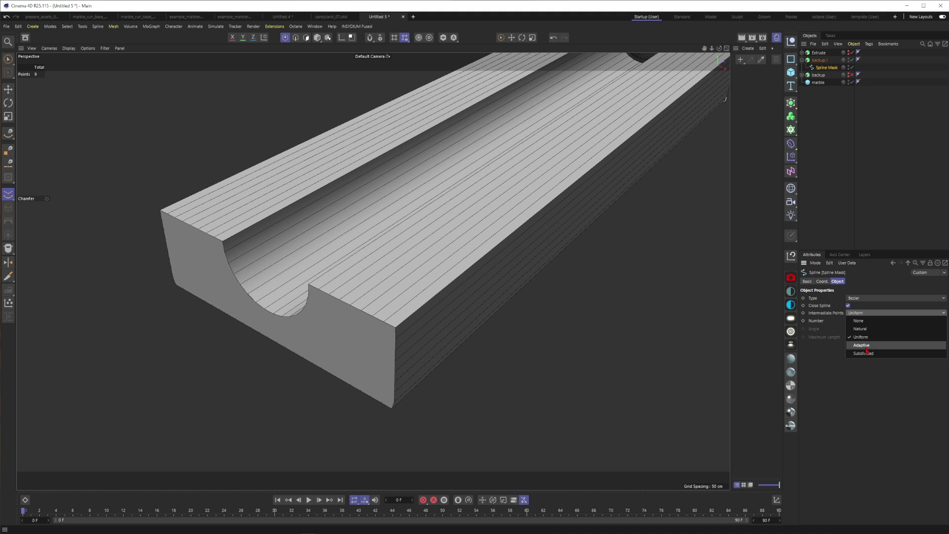
pyautogui.click(864, 353)
pyautogui.click(862, 313)
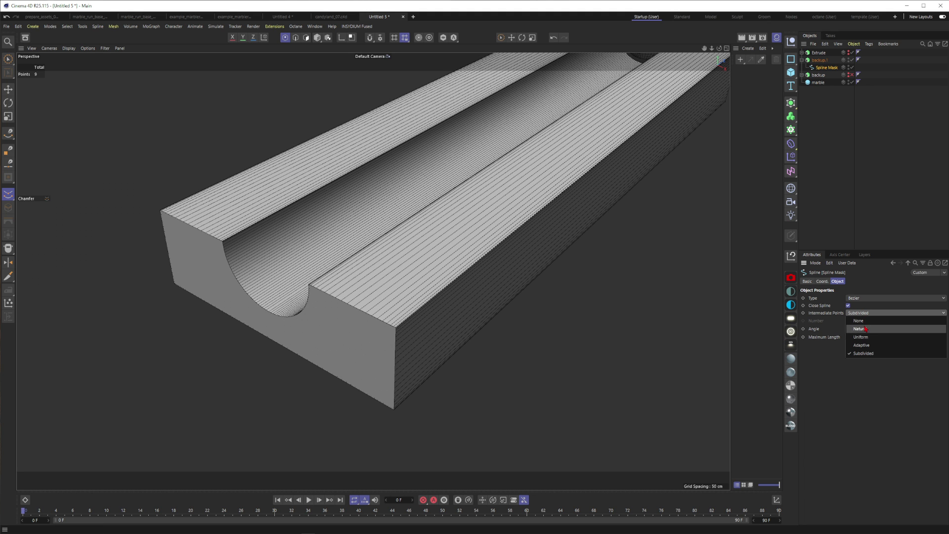
pyautogui.click(861, 345)
pyautogui.keyDown('alt'); pyautogui.moveTo(366, 275); pyautogui.dragTo(424, 264); pyautogui.keyUp('alt')
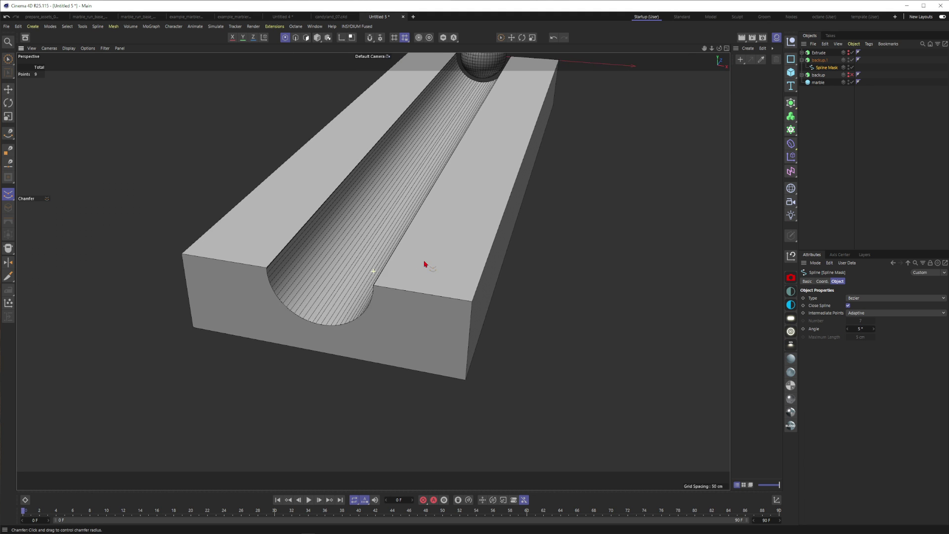
pyautogui.keyDown('alt'); pyautogui.moveTo(424, 262); pyautogui.dragTo(426, 261, button='middle'); pyautogui.keyUp('alt')
# Step: Try an adaptive angle of 8° on the duplicate's Spline Mask, and set the angle to 10°
pyautogui.press('Return')
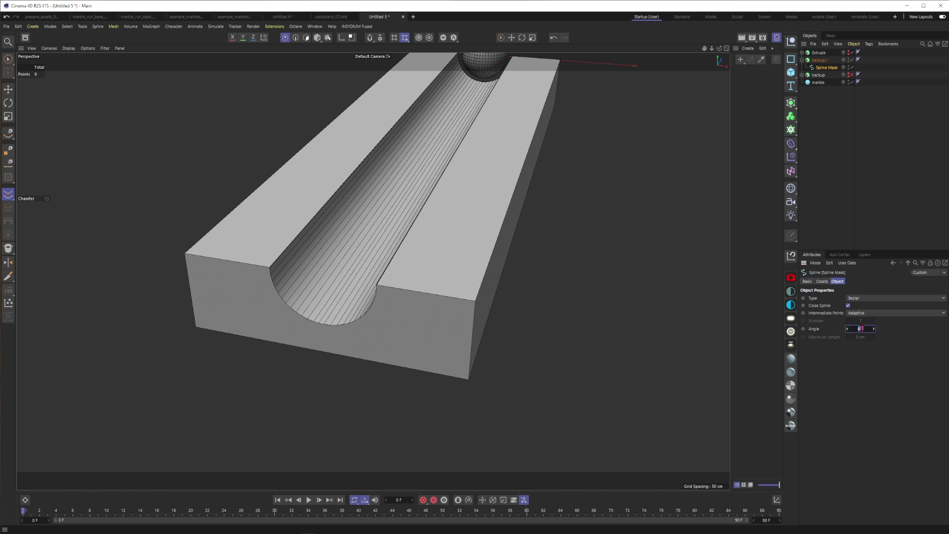
pyautogui.write('8')
pyautogui.press('Return')
pyautogui.keyDown('alt'); pyautogui.moveTo(495, 275); pyautogui.dragTo(405, 296); pyautogui.keyUp('alt')
pyautogui.click(860, 329)
pyautogui.write('10')
pyautogui.press('Return')
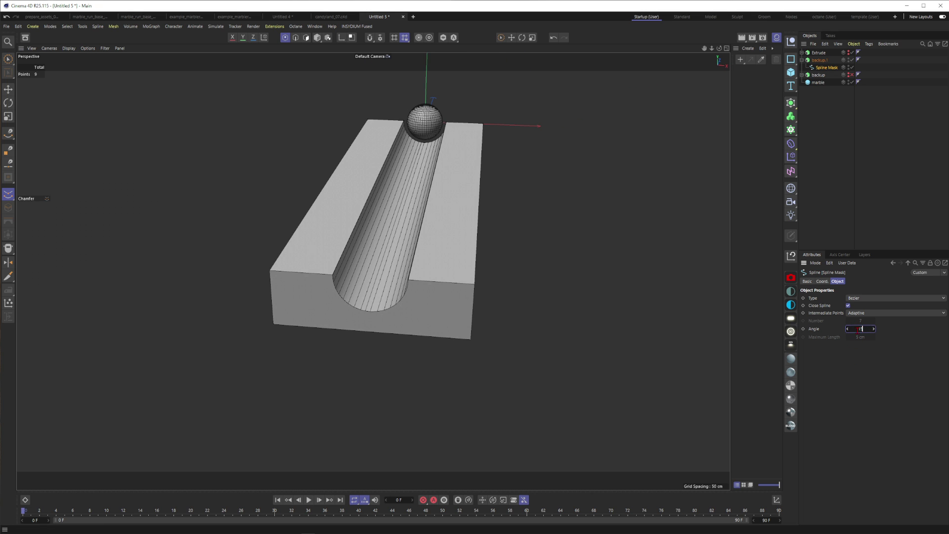
# Step: Set the adaptive angle of the duplicate's Spline Mask to 15° and check the coarser groove
pyautogui.press('Return')
pyautogui.keyDown('alt'); pyautogui.moveTo(430, 262); pyautogui.dragTo(394, 270); pyautogui.keyUp('alt')
pyautogui.keyDown('alt'); pyautogui.moveTo(547, 221); pyautogui.dragTo(540, 242, button='middle'); pyautogui.keyUp('alt')
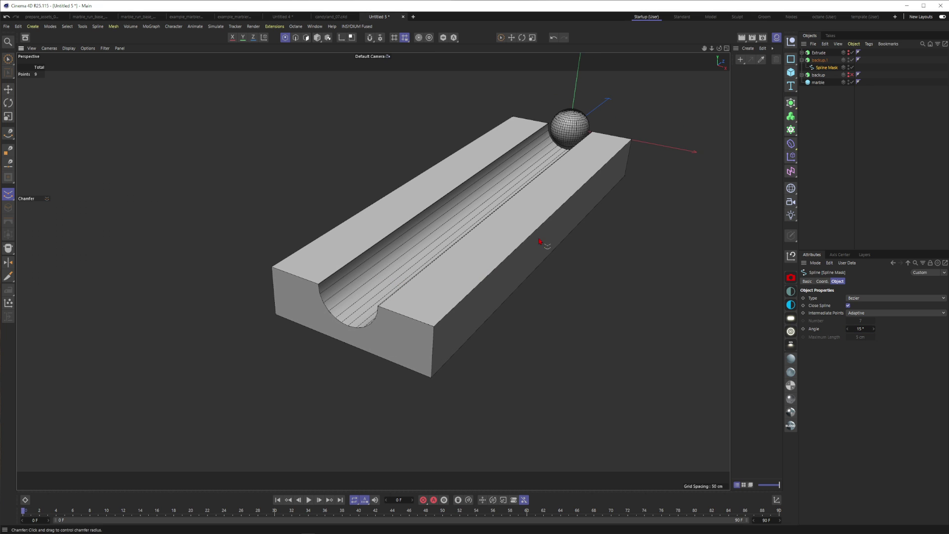
# Step: Increase the duplicate extrude's Subdivision to divide the track evenly into low-resolution segments along its length
pyautogui.click(819, 60)
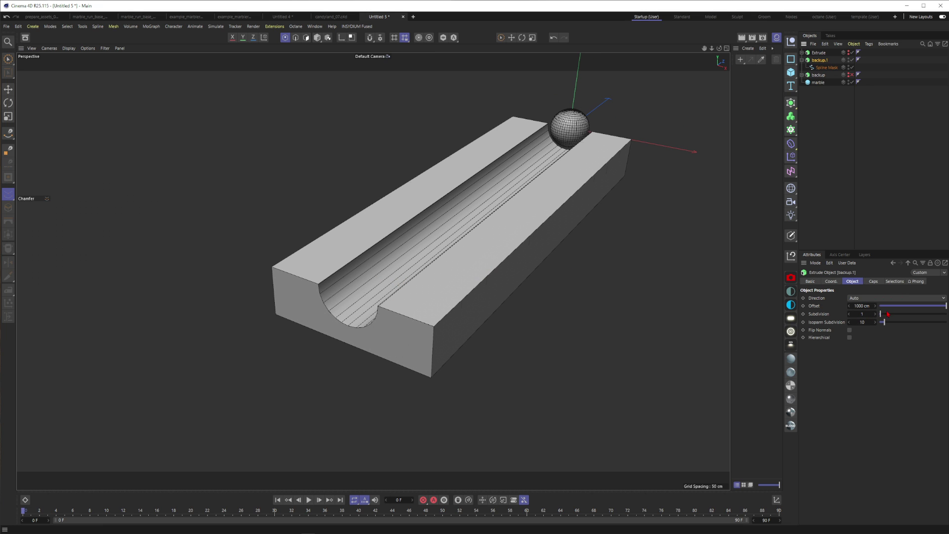
pyautogui.moveTo(887, 313); pyautogui.dragTo(890, 314)
pyautogui.keyDown('alt'); pyautogui.moveTo(519, 252); pyautogui.dragTo(490, 257, button='right'); pyautogui.keyUp('alt')
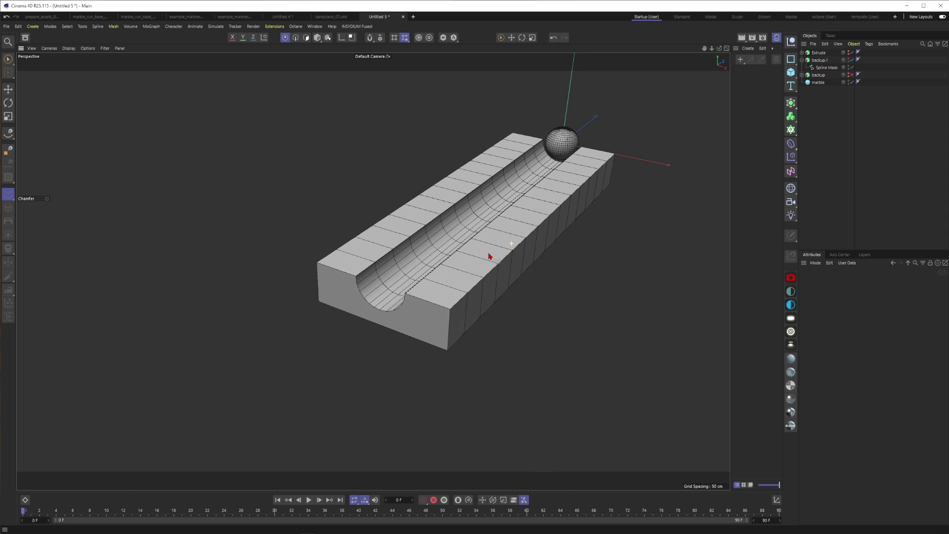
pyautogui.keyDown('alt'); pyautogui.moveTo(504, 240); pyautogui.dragTo(517, 275, button='middle'); pyautogui.keyUp('alt')
pyautogui.keyDown('alt'); pyautogui.moveTo(517, 275); pyautogui.dragTo(495, 272); pyautogui.keyUp('alt')
# Step: Convert the duplicate backup extrude to an editable polygon object and rename it low
pyautogui.click(802, 60)
pyautogui.press('c')
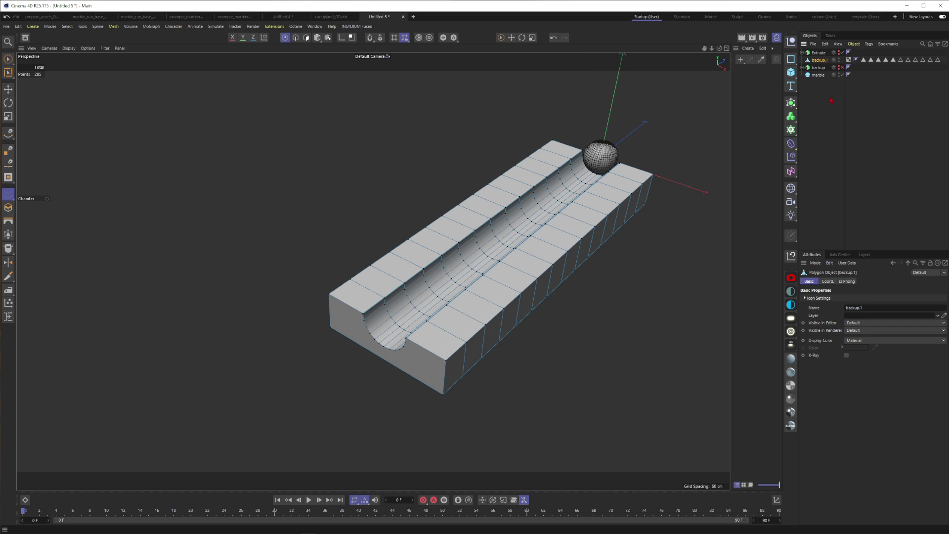
pyautogui.doubleClick(818, 60)
pyautogui.write('low')
pyautogui.press('Return')
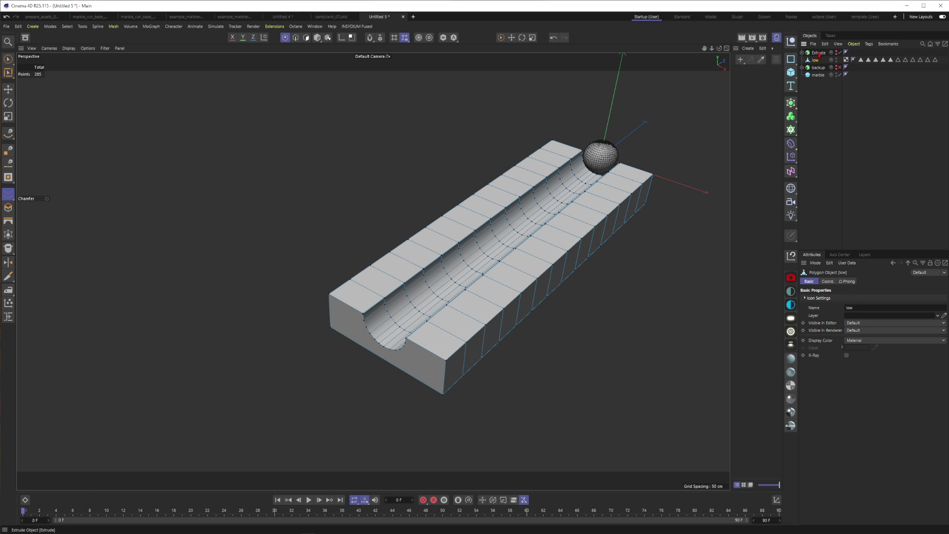
# Step: Make the finely subdivided Extrude visible, convert it to an editable polygon object, and rename it high
pyautogui.click(818, 53)
pyautogui.click(836, 52)
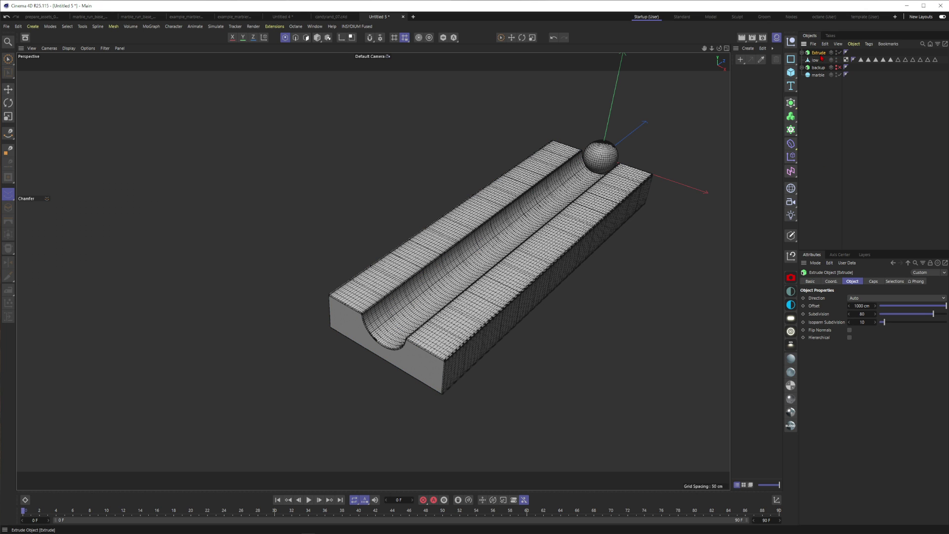
pyautogui.press('c')
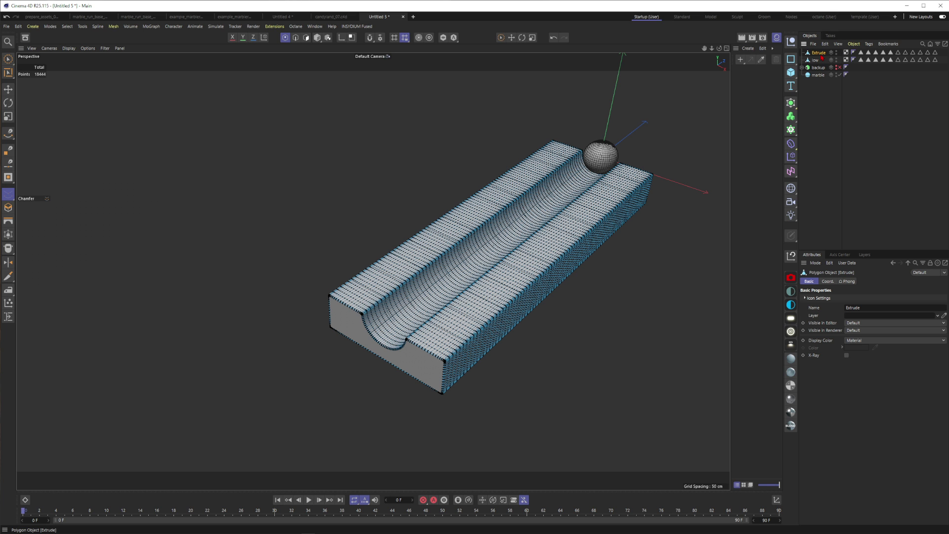
pyautogui.doubleClick(819, 52)
pyautogui.write('high')
pyautogui.press('Return')
# Step: Delete the selection tags from the high and low track objects
pyautogui.click(869, 76)
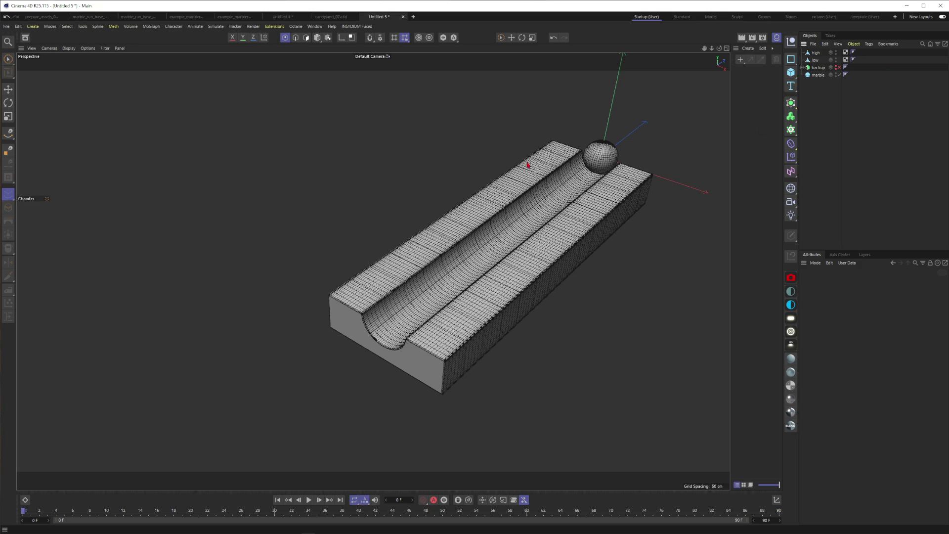
pyautogui.keyDown('alt'); pyautogui.moveTo(426, 366); pyautogui.dragTo(493, 284, button='right'); pyautogui.keyUp('alt')
pyautogui.keyDown('alt'); pyautogui.moveTo(492, 283); pyautogui.dragTo(472, 316, button='middle'); pyautogui.keyUp('alt')
pyautogui.keyDown('alt'); pyautogui.moveTo(529, 263); pyautogui.dragTo(544, 258); pyautogui.keyUp('alt')
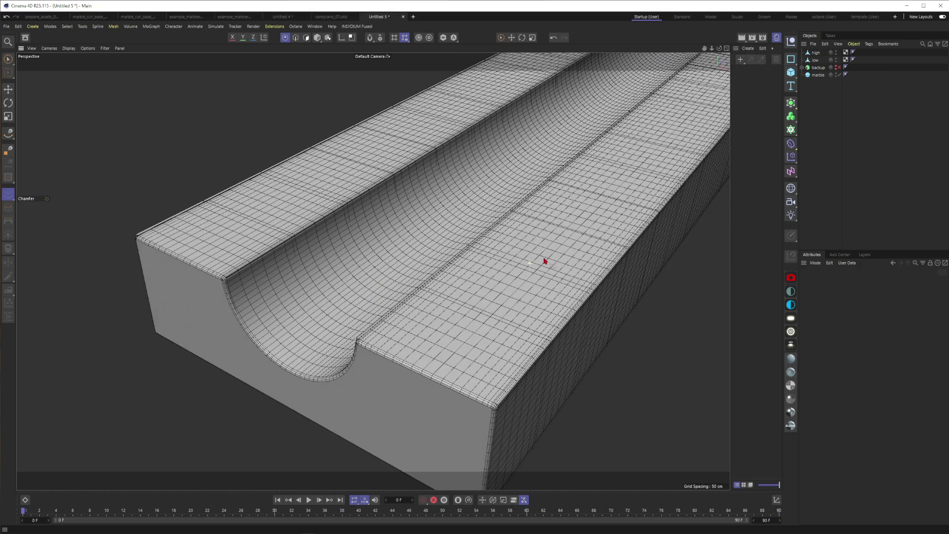
# Step: Create two materials and colour the one named Mat pinkish with hue 18°, saturation 24% and value 86%
pyautogui.doubleClick(762, 96)
pyautogui.doubleClick(762, 96)
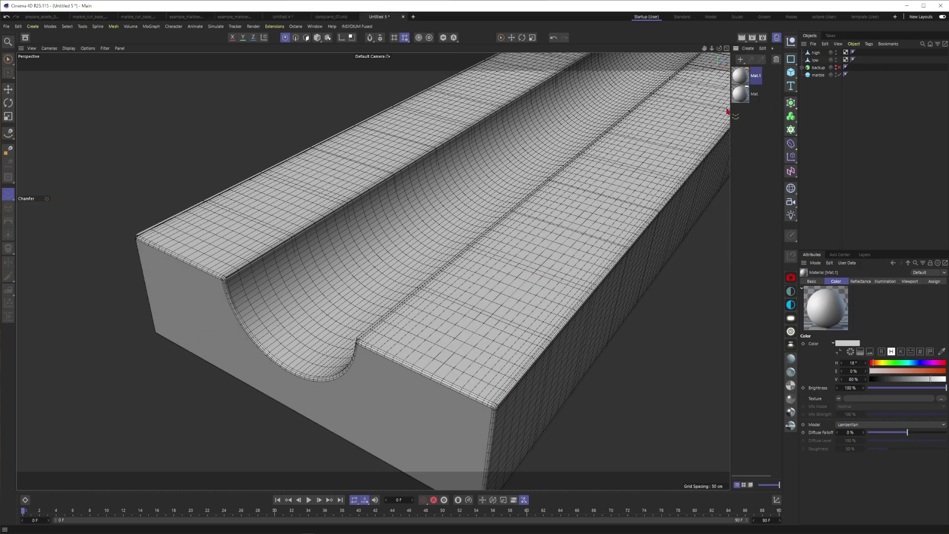
pyautogui.click(739, 98)
pyautogui.click(888, 370)
pyautogui.click(937, 380)
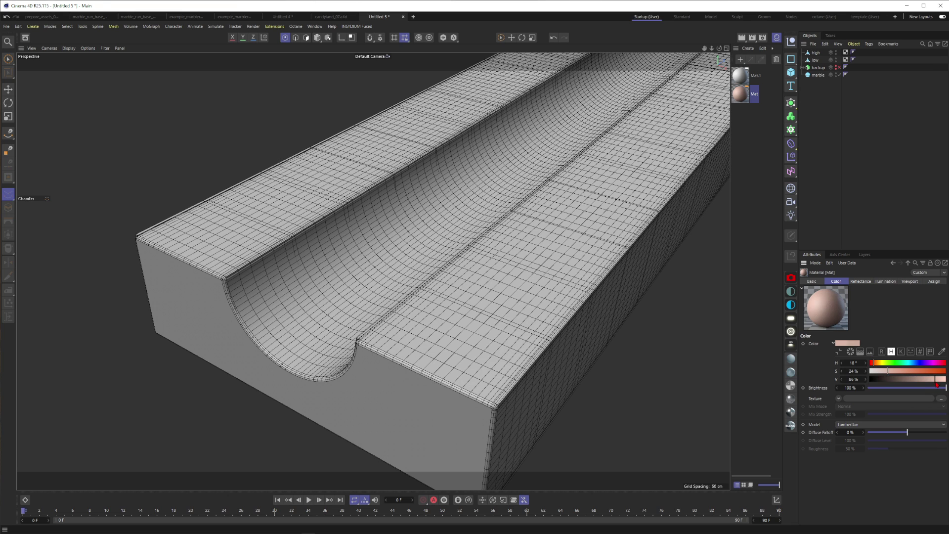
# Step: Apply the pinkish material to the high track and the grey one to the low track, and hide low in the viewport
pyautogui.click(752, 151)
pyautogui.moveTo(819, 59); pyautogui.dragTo(816, 60)
pyautogui.click(820, 101)
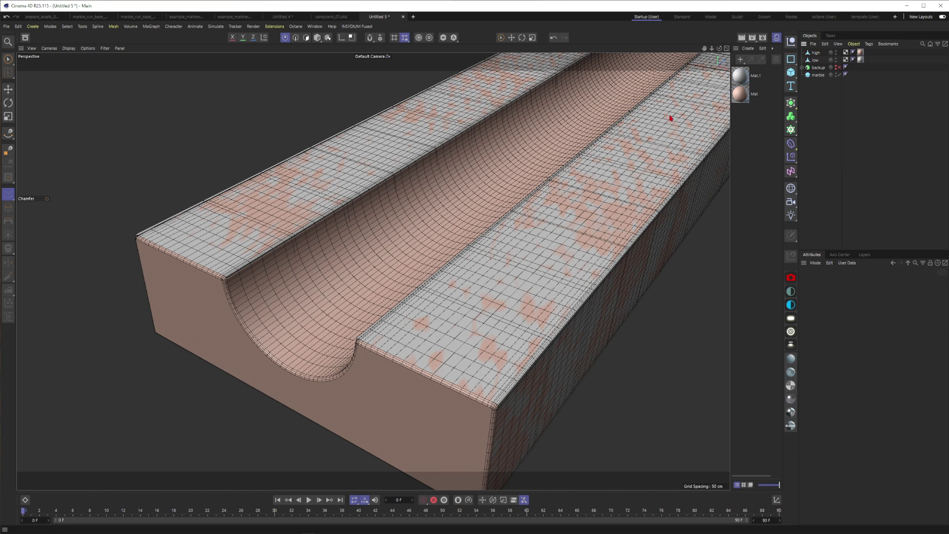
pyautogui.keyDown('alt'); pyautogui.moveTo(554, 229); pyautogui.dragTo(533, 249, button='middle'); pyautogui.keyUp('alt')
pyautogui.click(836, 52)
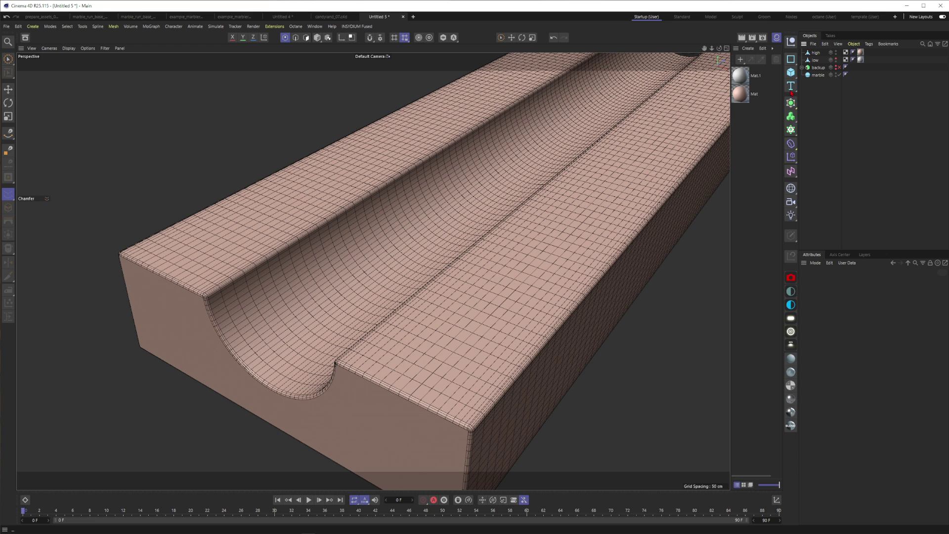
# Step: Add a Collider Body simulation tag to the low track object
pyautogui.keyDown('alt'); pyautogui.moveTo(492, 201); pyautogui.dragTo(447, 212, button='right'); pyautogui.keyUp('alt')
pyautogui.keyDown('alt'); pyautogui.moveTo(555, 149); pyautogui.dragTo(481, 191, button='middle'); pyautogui.keyUp('alt')
pyautogui.moveTo(502, 169)
pyautogui.keyDown('alt'); pyautogui.mouseDown()
pyautogui.moveTo(481, 174)
pyautogui.moveTo(506, 176)
pyautogui.mouseUp(); pyautogui.keyUp('alt')
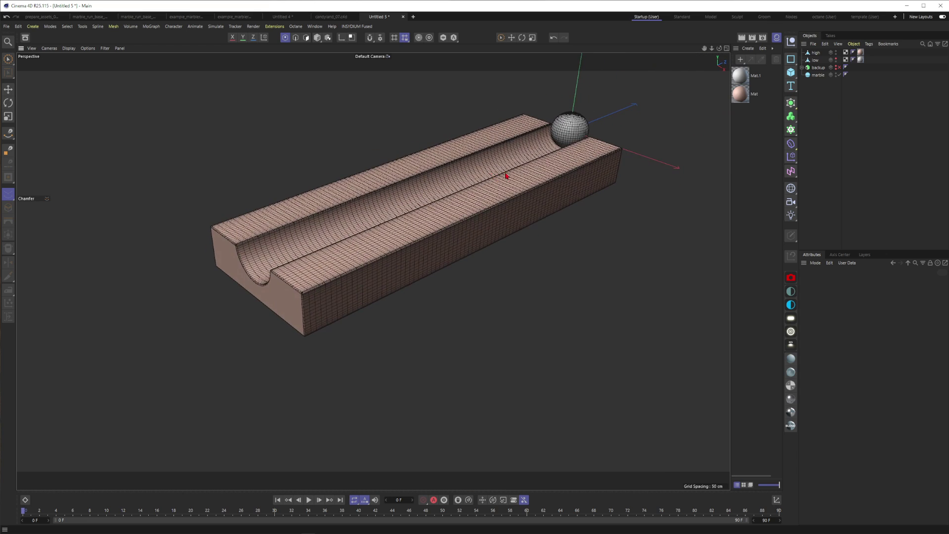
pyautogui.click(815, 60)
pyautogui.rightClick(816, 60)
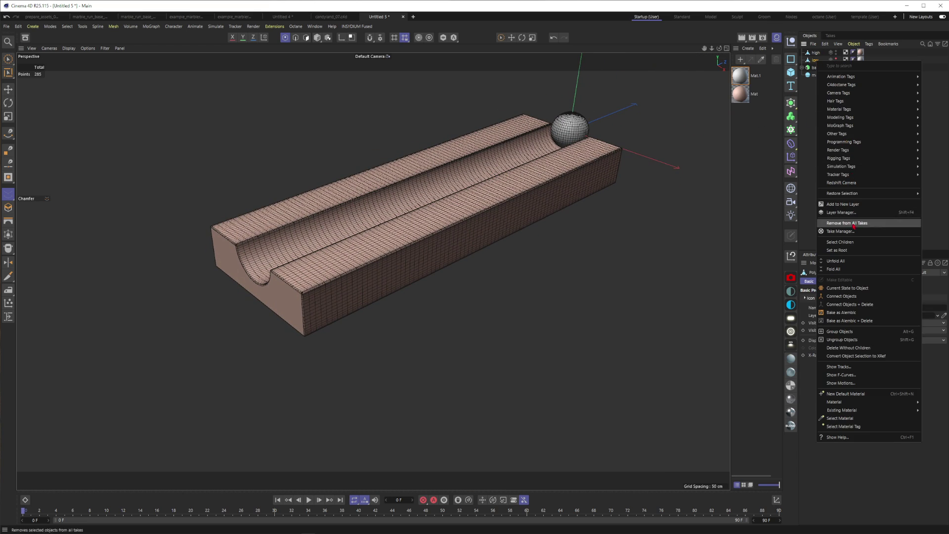
pyautogui.moveTo(847, 158)
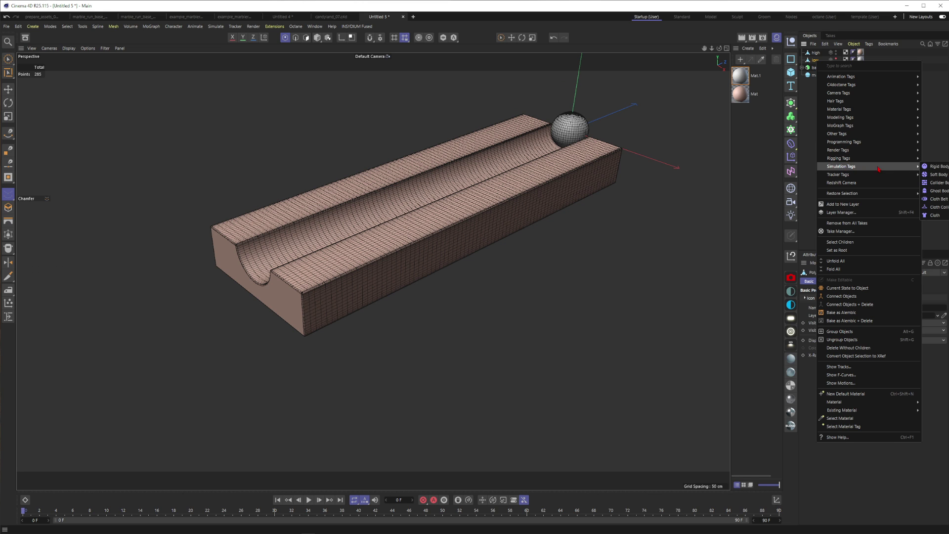
pyautogui.click(937, 182)
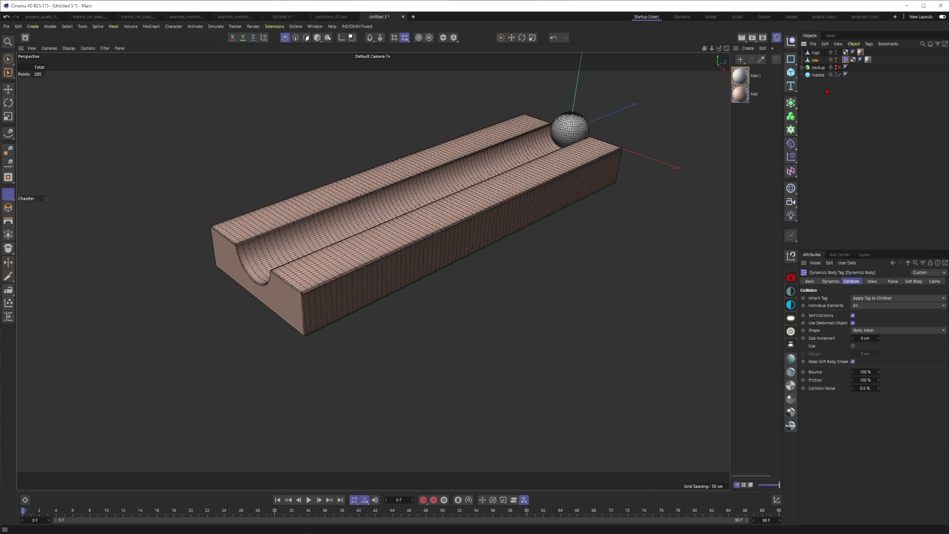
# Step: Nest the low track under the high track, and switch to Model mode with Live Selection
pyautogui.click(815, 60)
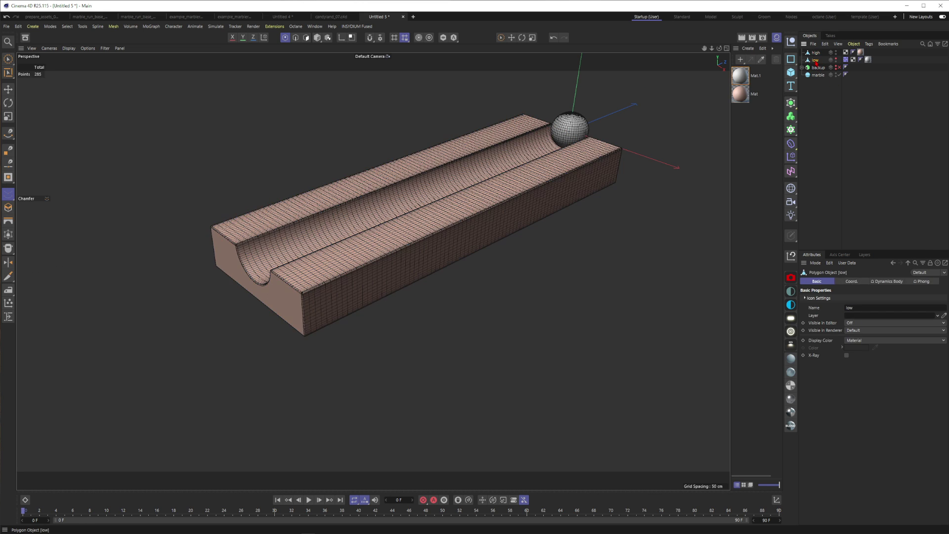
pyautogui.moveTo(823, 56); pyautogui.dragTo(817, 53)
pyautogui.click(817, 53)
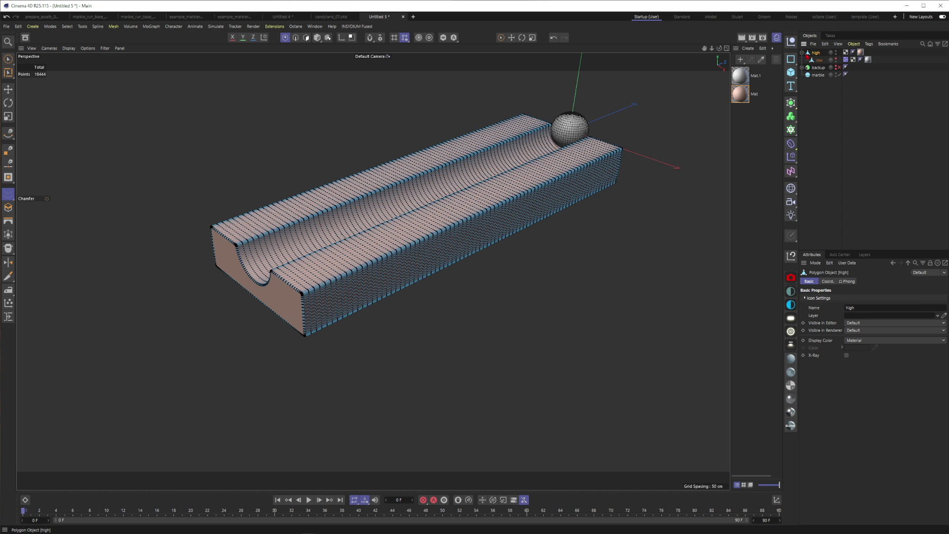
pyautogui.click(802, 52)
pyautogui.click(316, 37)
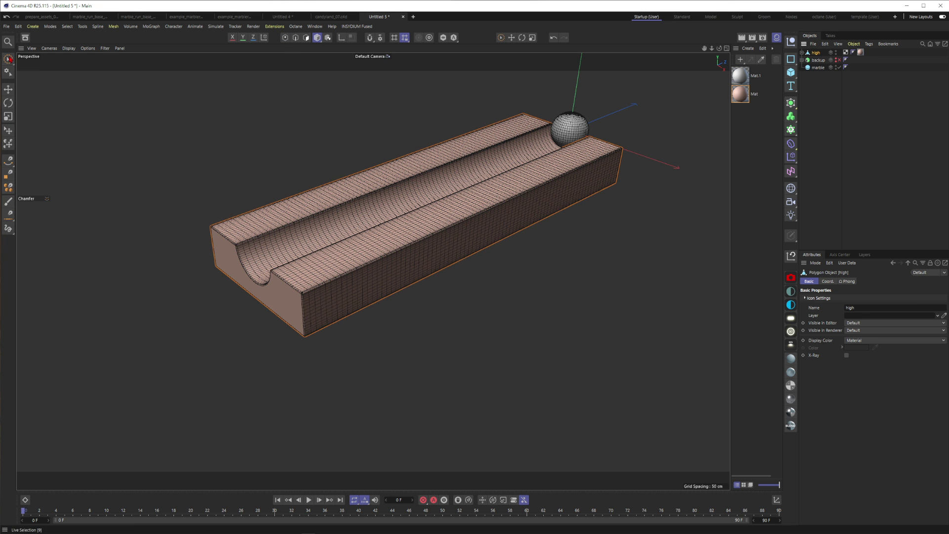
pyautogui.click(9, 59)
# Step: Try centring the high track's axis on all points and moving the track upward, and undo both changes
pyautogui.keyDown('alt'); pyautogui.moveTo(542, 193); pyautogui.dragTo(520, 148); pyautogui.keyUp('alt')
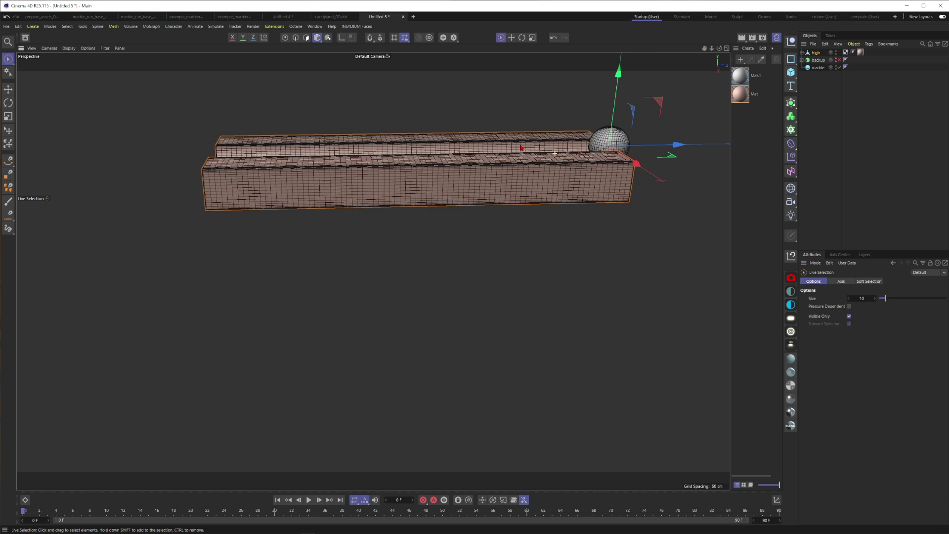
pyautogui.keyDown('alt'); pyautogui.moveTo(540, 145); pyautogui.dragTo(527, 153, button='right'); pyautogui.keyUp('alt')
pyautogui.keyDown('alt'); pyautogui.moveTo(527, 153); pyautogui.dragTo(538, 196, button='middle'); pyautogui.keyUp('alt')
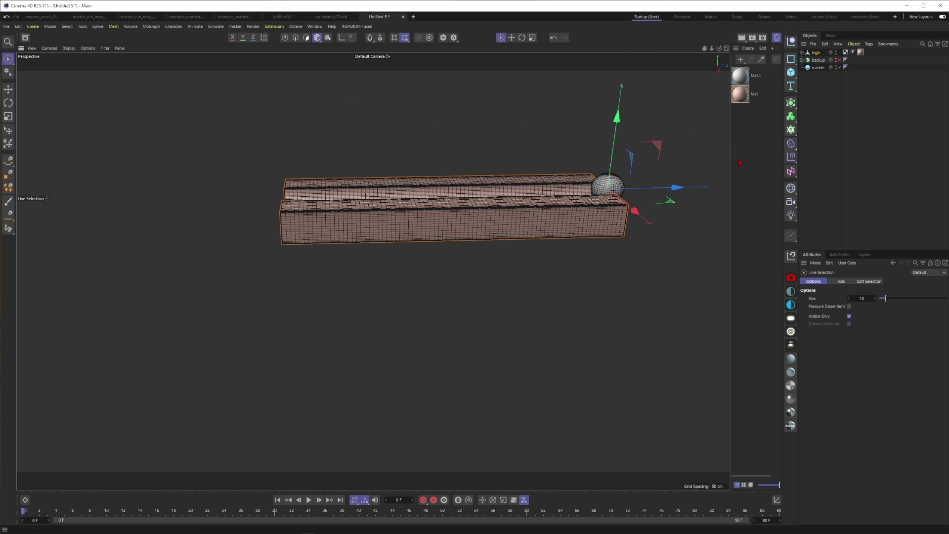
pyautogui.click(839, 255)
pyautogui.click(863, 359)
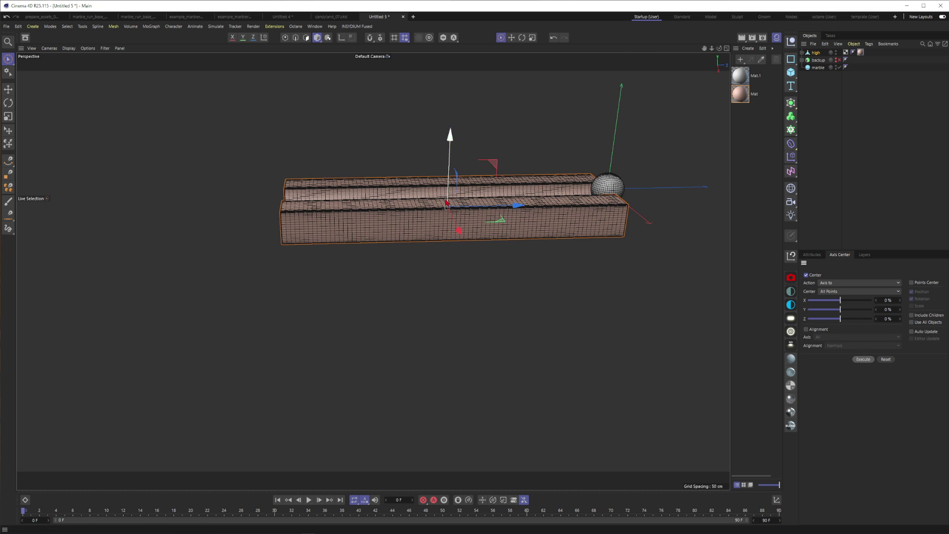
pyautogui.moveTo(452, 152)
pyautogui.mouseDown()
pyautogui.moveTo(451, 130)
pyautogui.moveTo(451, 140)
pyautogui.mouseUp()
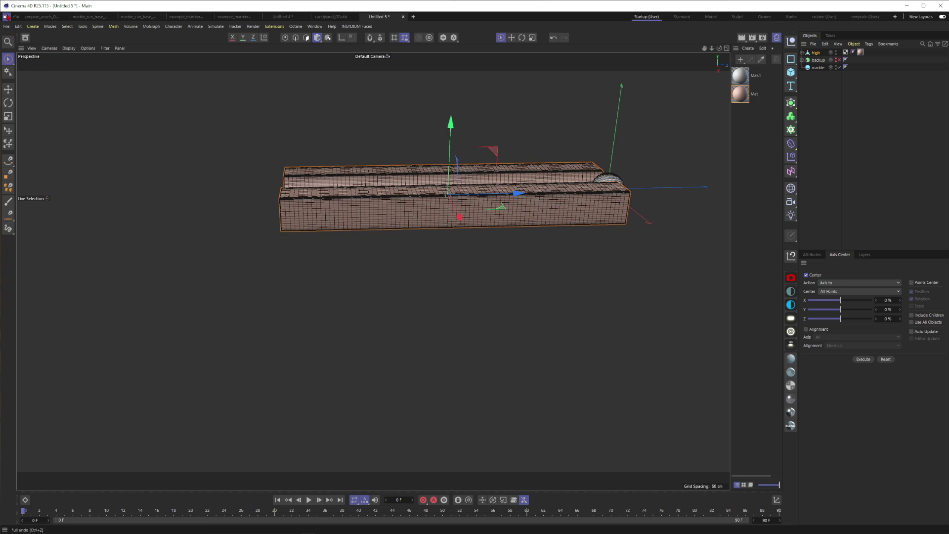
pyautogui.click(6, 17)
pyautogui.click(7, 16)
pyautogui.keyDown('alt'); pyautogui.moveTo(606, 196); pyautogui.dragTo(397, 146); pyautogui.keyUp('alt')
pyautogui.keyDown('alt'); pyautogui.moveTo(580, 200); pyautogui.dragTo(572, 189, button='right'); pyautogui.keyUp('alt')
pyautogui.scroll(-5, 566, 192)
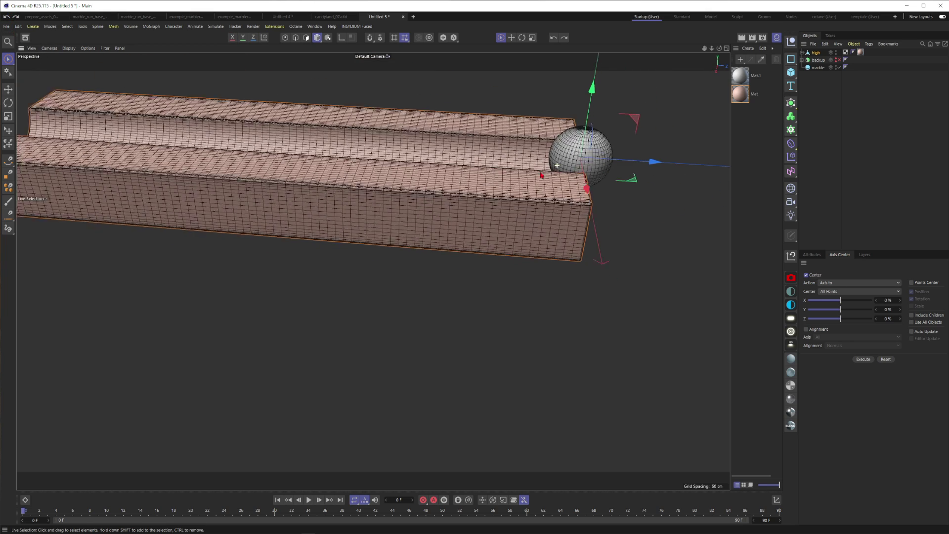
pyautogui.moveTo(553, 160); pyautogui.dragTo(306, 148)
pyautogui.hotkey('ctrl', 'z')
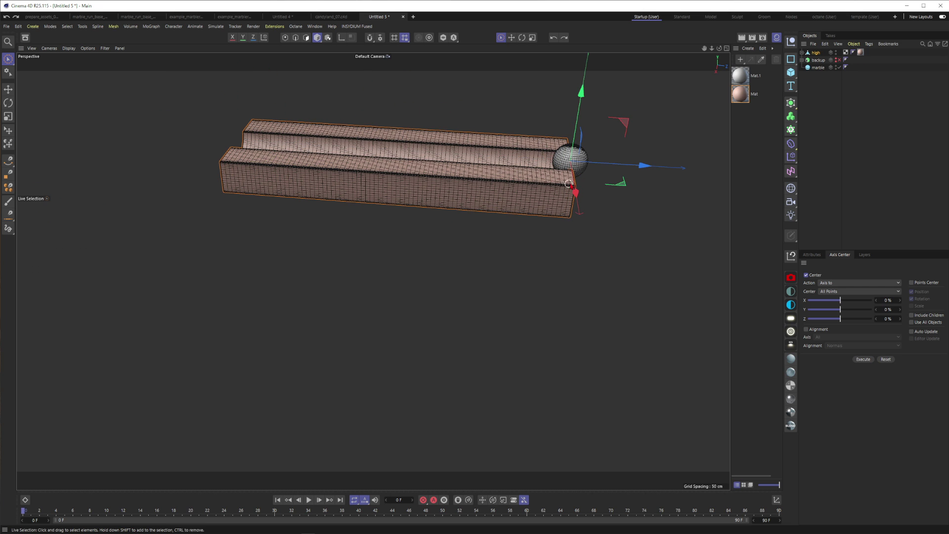
# Step: Rotate the high track around its end axis so it slopes downward away from the marble
pyautogui.keyDown('alt'); pyautogui.moveTo(549, 146); pyautogui.dragTo(696, 131); pyautogui.keyUp('alt')
pyautogui.scroll(-2, 696, 131)
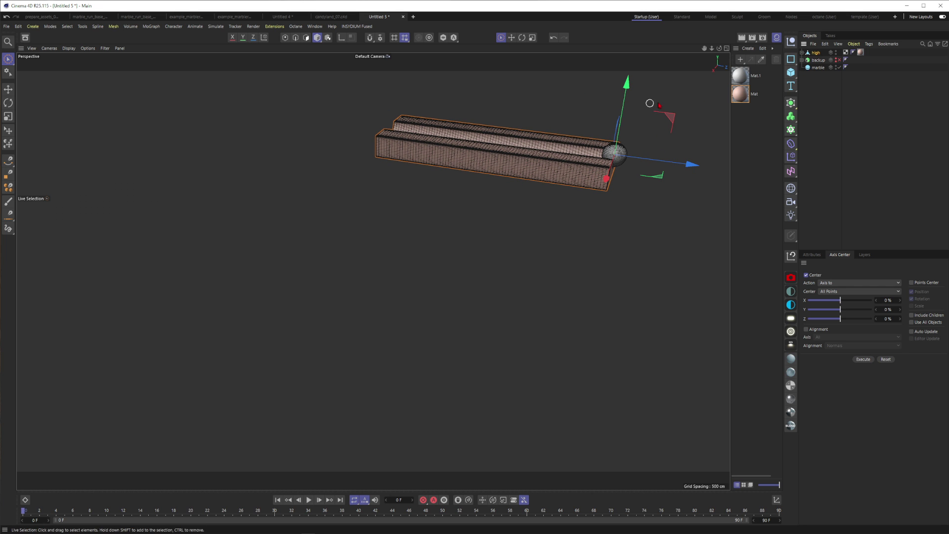
pyautogui.moveTo(669, 117)
pyautogui.mouseDown()
pyautogui.moveTo(665, 126)
pyautogui.moveTo(691, 119)
pyautogui.moveTo(657, 118)
pyautogui.mouseUp()
pyautogui.press('r')
pyautogui.click(556, 123)
pyautogui.keyDown('alt'); pyautogui.moveTo(556, 143); pyautogui.dragTo(589, 156); pyautogui.keyUp('alt')
pyautogui.scroll(3, 589, 156)
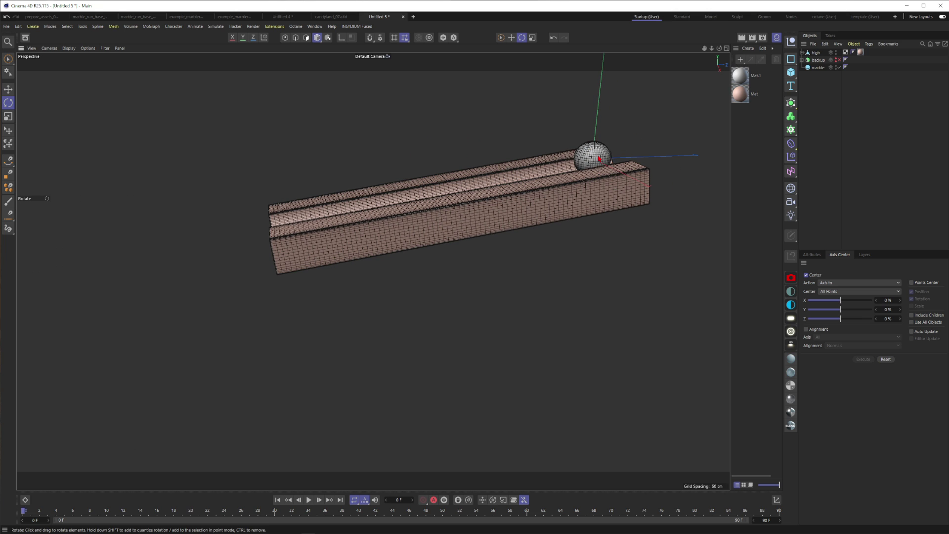
# Step: Lift the marble above the raised end of the groove and add a Rigid Body simulation tag to it
pyautogui.click(597, 157)
pyautogui.press('space')
pyautogui.moveTo(600, 113); pyautogui.dragTo(618, 120)
pyautogui.rightClick(821, 68)
pyautogui.moveTo(854, 171)
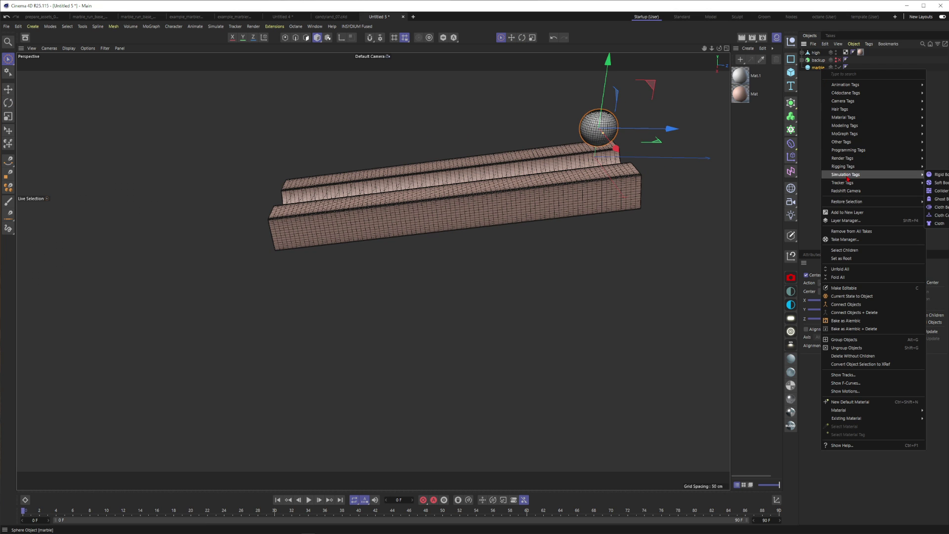
pyautogui.click(941, 174)
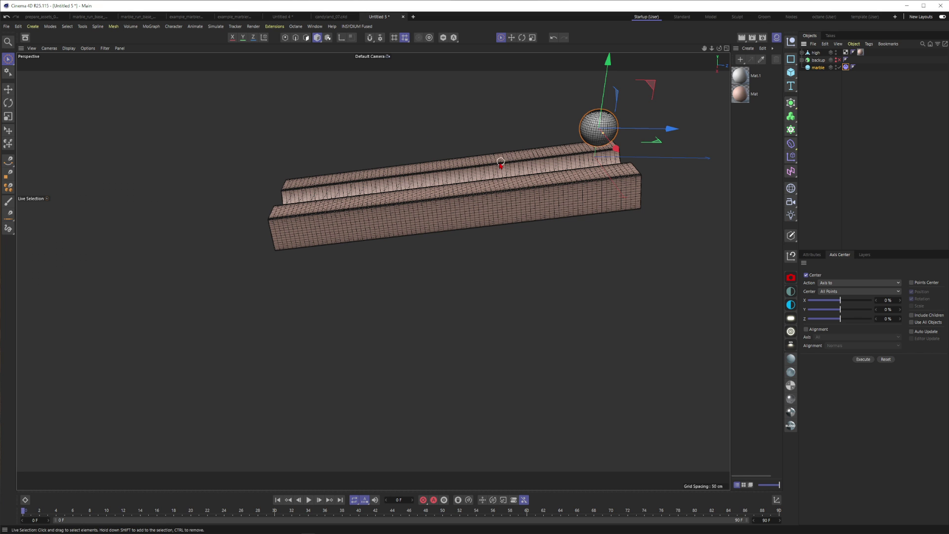
# Step: Play the simulation and watch the marble roll down the track with Gouraud Shading display
pyautogui.press('F8')
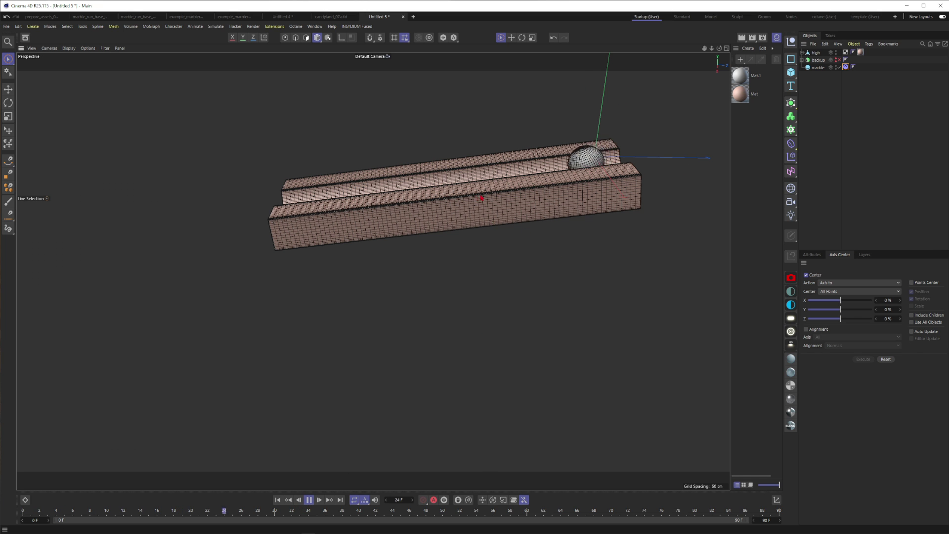
pyautogui.moveTo(560, 248)
pyautogui.keyDown('alt'); pyautogui.mouseDown()
pyautogui.moveTo(462, 258)
pyautogui.moveTo(452, 291)
pyautogui.moveTo(485, 241)
pyautogui.mouseUp(); pyautogui.keyUp('alt')
pyautogui.press('n')
pyautogui.press('a')
pyautogui.keyDown('alt'); pyautogui.moveTo(485, 242); pyautogui.dragTo(369, 404, button='right'); pyautogui.keyUp('alt')
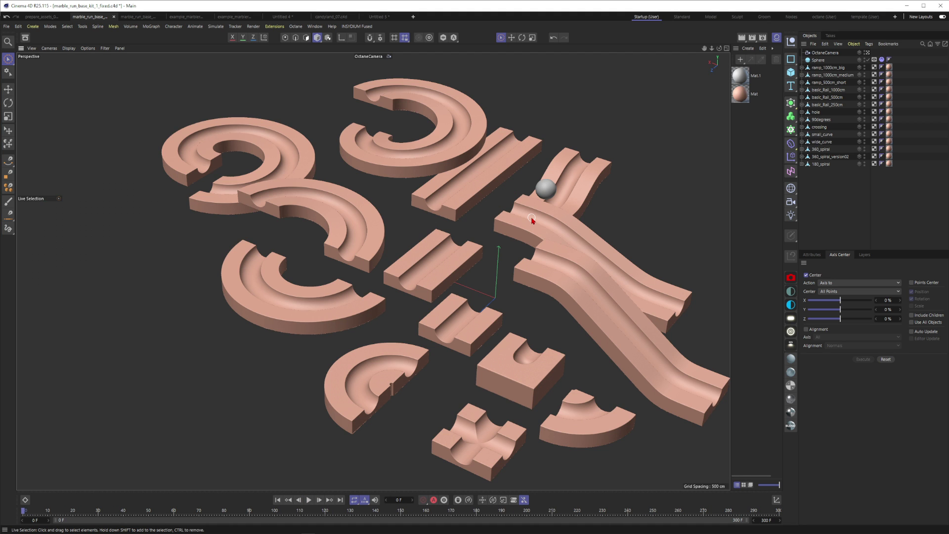
# Step: Examine the topology of the finished track pieces in marble_run_base_kit_1_fixed.c4d using Gouraud Shading (Lines) display
pyautogui.scroll(-2, 531, 222)
pyautogui.scroll(2, 532, 223)
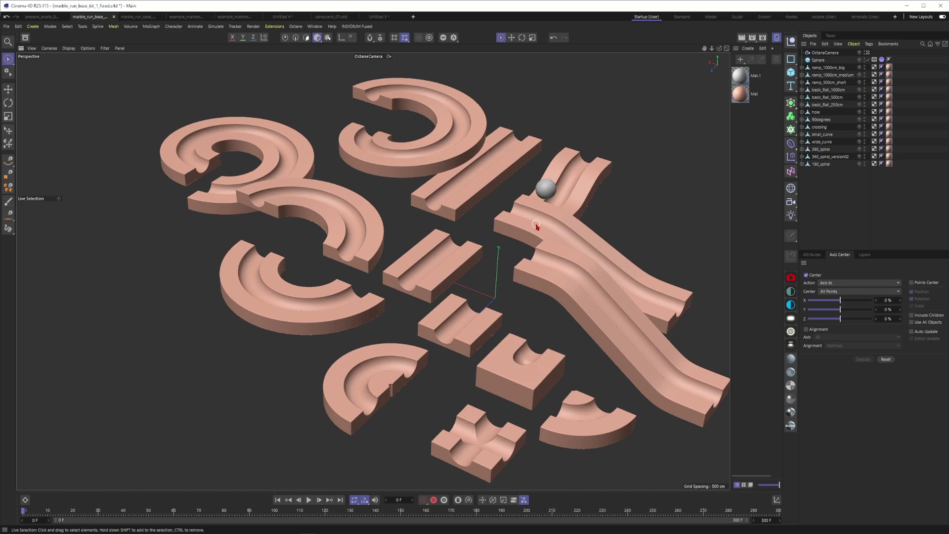
pyautogui.press('n')
pyautogui.press('b')
pyautogui.scroll(2, 450, 195)
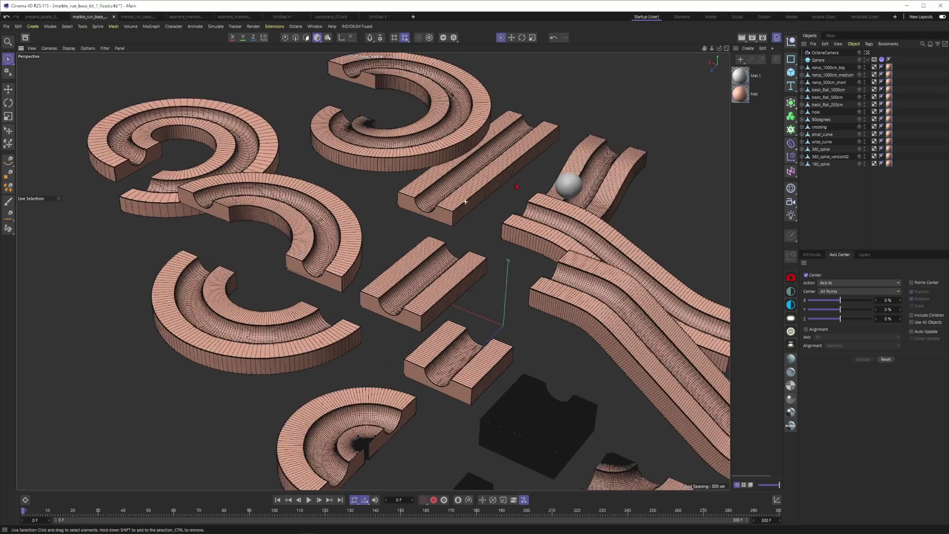
pyautogui.scroll(-2, 447, 193)
pyautogui.keyDown('alt'); pyautogui.moveTo(447, 193); pyautogui.dragTo(451, 196); pyautogui.keyUp('alt')
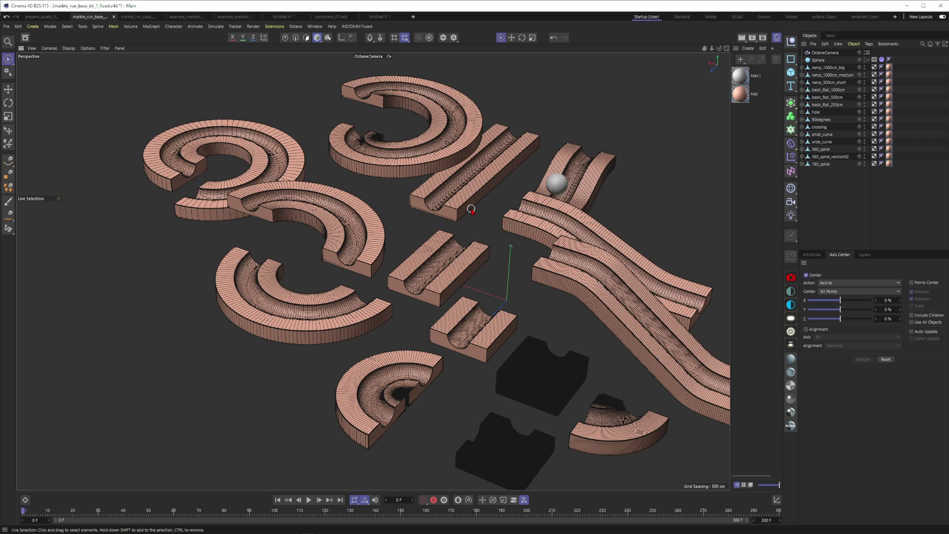
# Step: Set the viewport display to Gouraud Shading without lines and look over the finished track pieces
pyautogui.press('n')
pyautogui.press('a')
pyautogui.keyDown('alt'); pyautogui.moveTo(560, 267); pyautogui.dragTo(497, 254, button='middle'); pyautogui.keyUp('alt')
pyautogui.moveTo(497, 253)
pyautogui.keyDown('alt'); pyautogui.mouseDown(button='right')
pyautogui.moveTo(485, 250)
pyautogui.moveTo(531, 251)
pyautogui.mouseUp(button='right'); pyautogui.keyUp('alt')
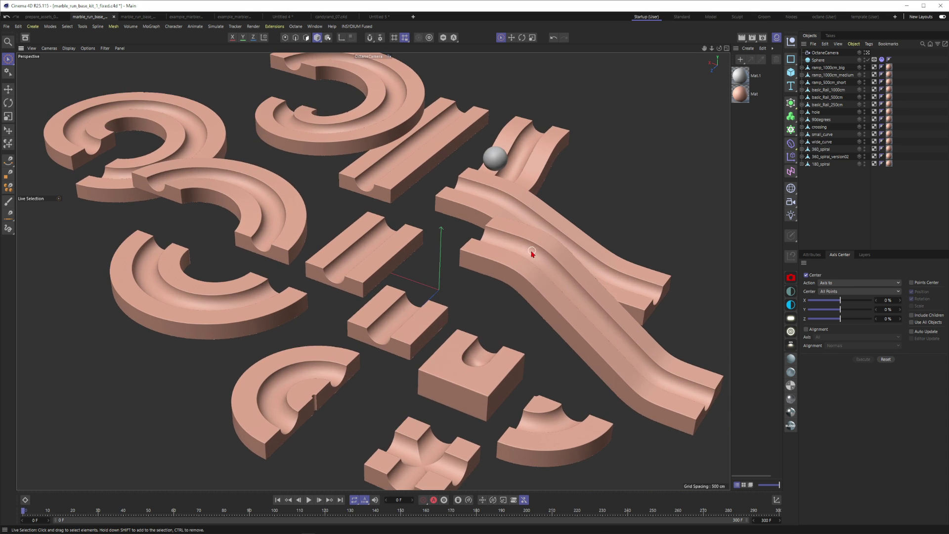
pyautogui.keyDown('alt'); pyautogui.moveTo(532, 253); pyautogui.dragTo(524, 247); pyautogui.keyUp('alt')
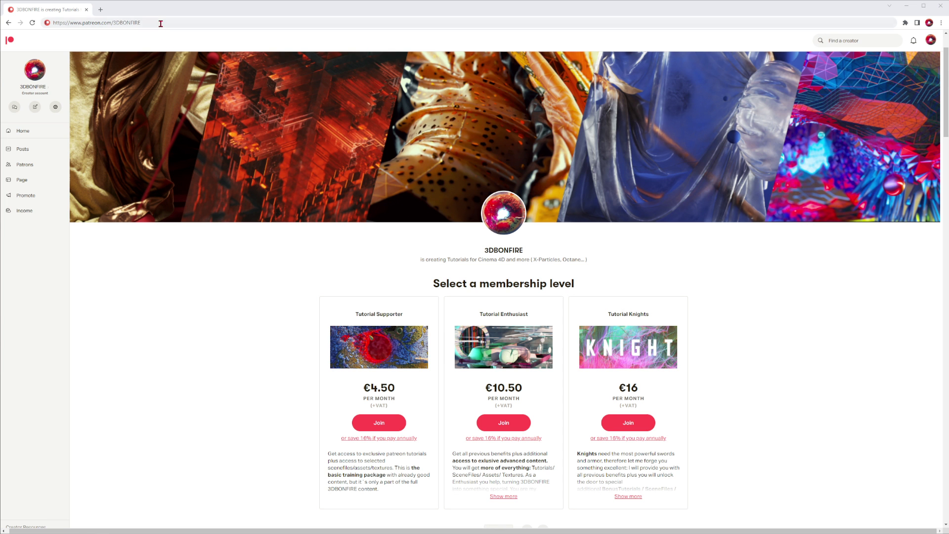
# Step: Switch to the browser and highlight the web address of the 3DBONFIRE Patreon page
pyautogui.moveTo(160, 23); pyautogui.dragTo(110, 22)
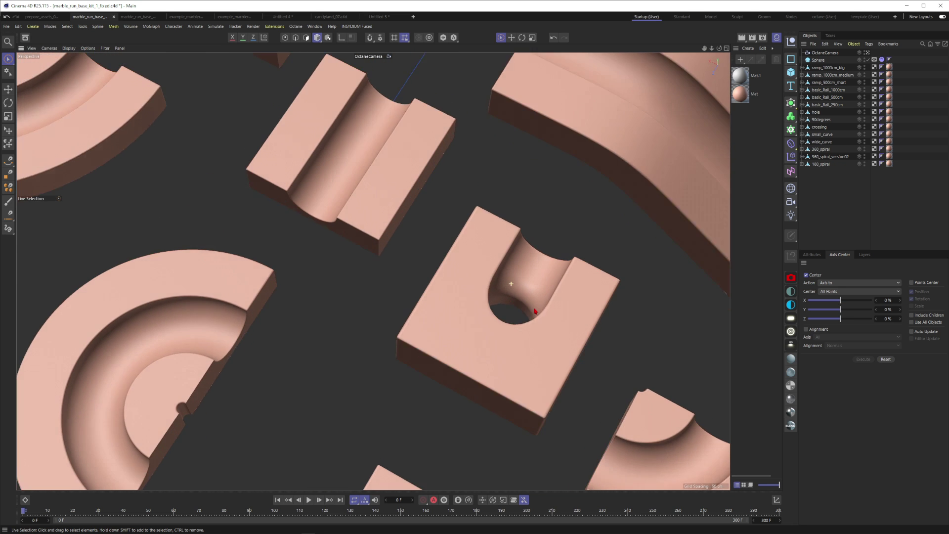
# Step: Back in Cinema 4D, examine the kit's hole piece and the bevelled edges of the two bowl-shaped blocks in prepare_assets_05.c4d
pyautogui.keyDown('alt'); pyautogui.moveTo(508, 282); pyautogui.dragTo(371, 267); pyautogui.keyUp('alt')
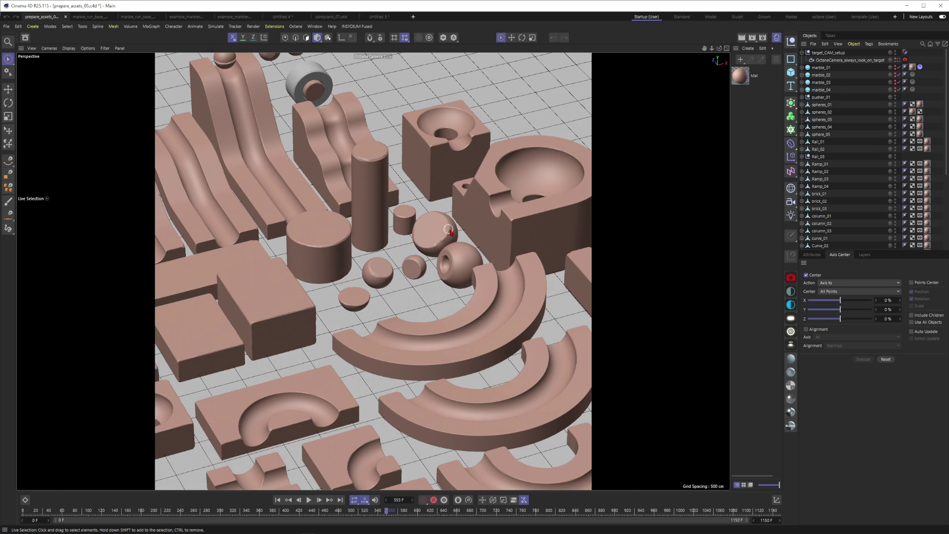
pyautogui.keyDown('alt'); pyautogui.moveTo(495, 225); pyautogui.dragTo(642, 131, button='right'); pyautogui.keyUp('alt')
pyautogui.keyDown('alt'); pyautogui.moveTo(642, 132); pyautogui.dragTo(445, 216); pyautogui.keyUp('alt')
pyautogui.keyDown('alt'); pyautogui.moveTo(444, 216); pyautogui.dragTo(571, 163, button='right'); pyautogui.keyUp('alt')
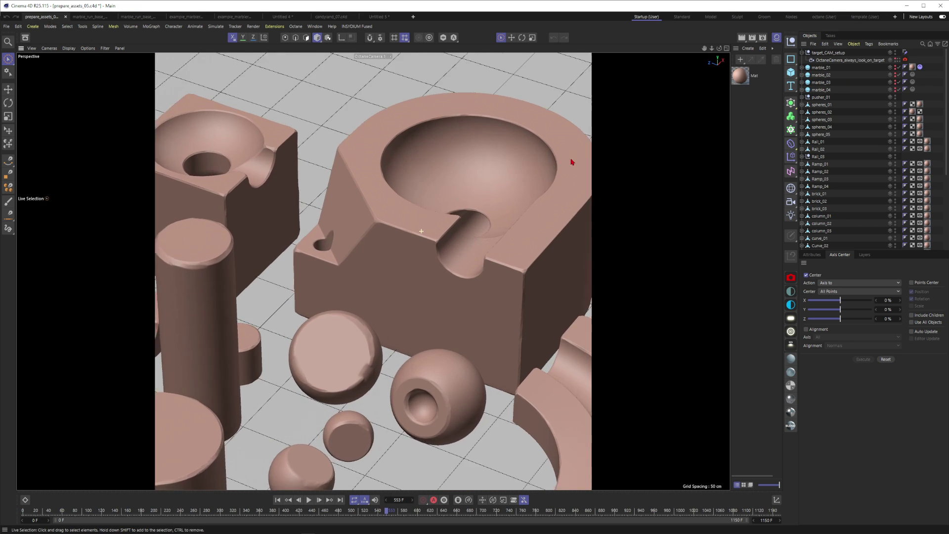
pyautogui.keyDown('alt'); pyautogui.moveTo(572, 163); pyautogui.dragTo(383, 245); pyautogui.keyUp('alt')
pyautogui.scroll(8, 383, 244)
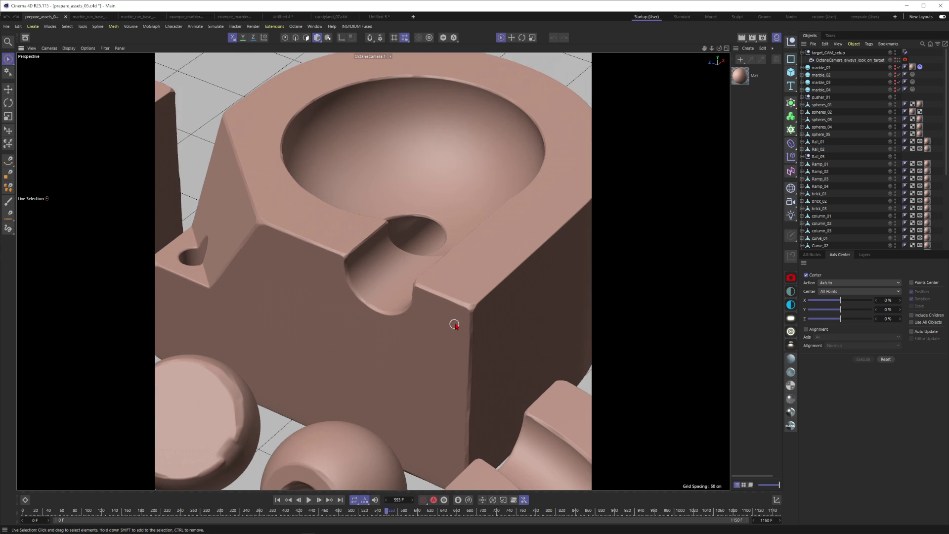
pyautogui.keyDown('alt'); pyautogui.moveTo(451, 283); pyautogui.dragTo(388, 318, button='right'); pyautogui.keyUp('alt')
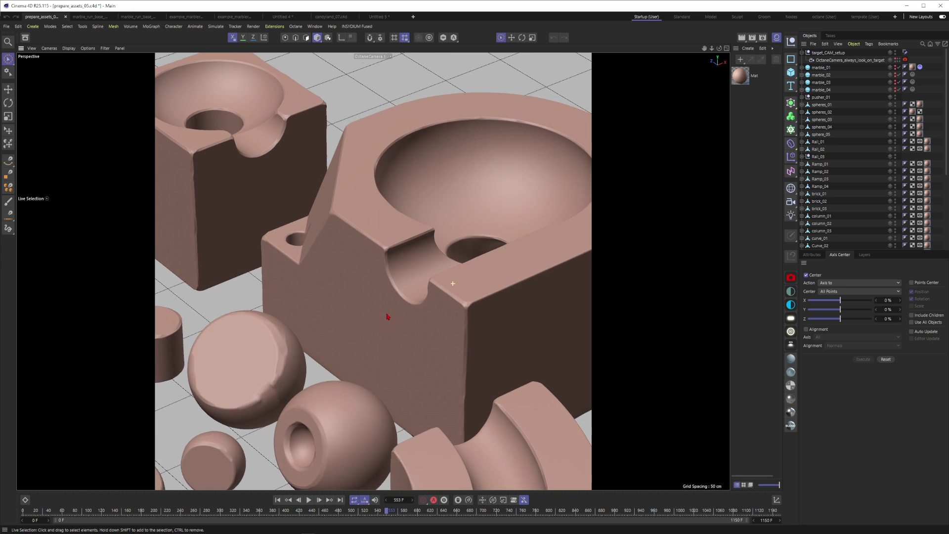
pyautogui.keyDown('alt'); pyautogui.moveTo(289, 200); pyautogui.dragTo(373, 271, button='middle'); pyautogui.keyUp('alt')
pyautogui.keyDown('alt'); pyautogui.moveTo(373, 271); pyautogui.dragTo(434, 251, button='right'); pyautogui.keyUp('alt')
pyautogui.keyDown('alt'); pyautogui.moveTo(435, 250); pyautogui.dragTo(320, 214); pyautogui.keyUp('alt')
pyautogui.keyDown('alt'); pyautogui.moveTo(320, 214); pyautogui.dragTo(339, 186, button='right'); pyautogui.keyUp('alt')
pyautogui.scroll(-10, 339, 186)
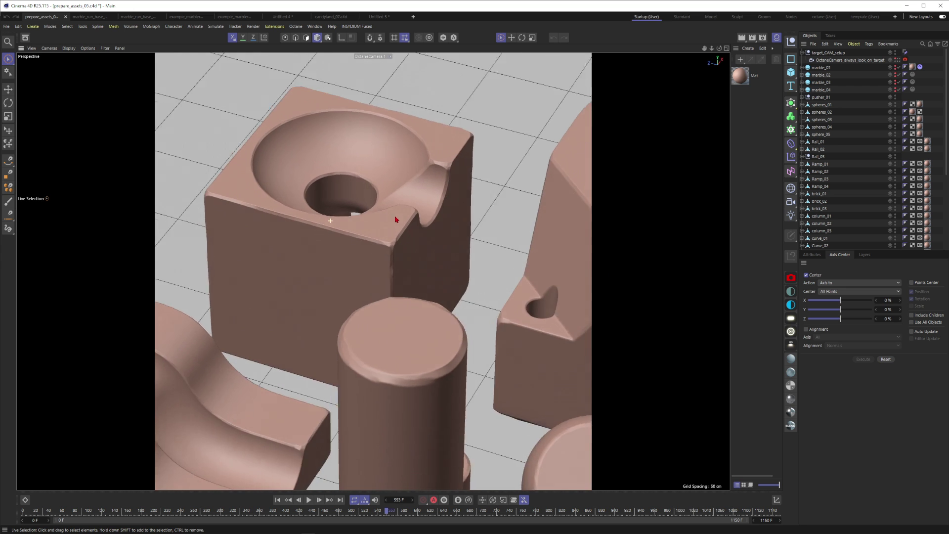
pyautogui.scroll(4, 444, 254)
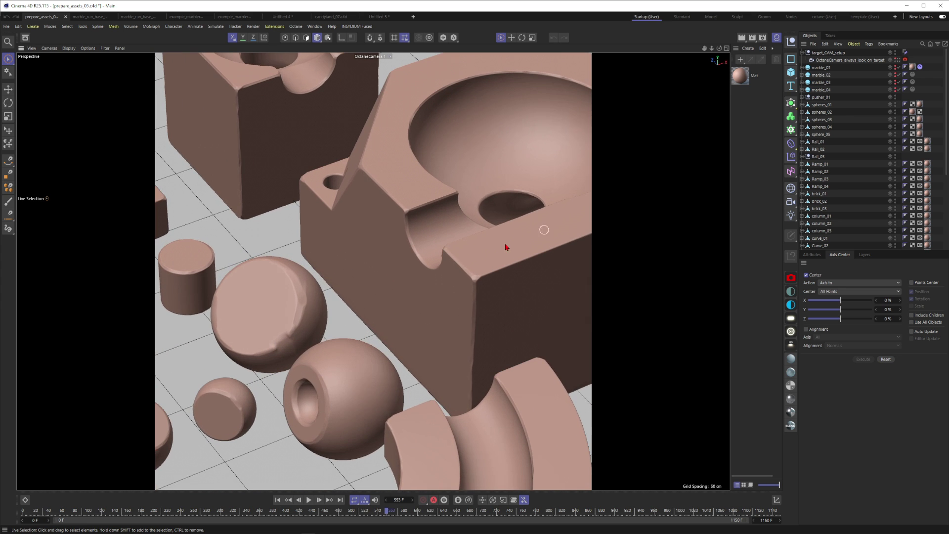
pyautogui.scroll(5, 470, 261)
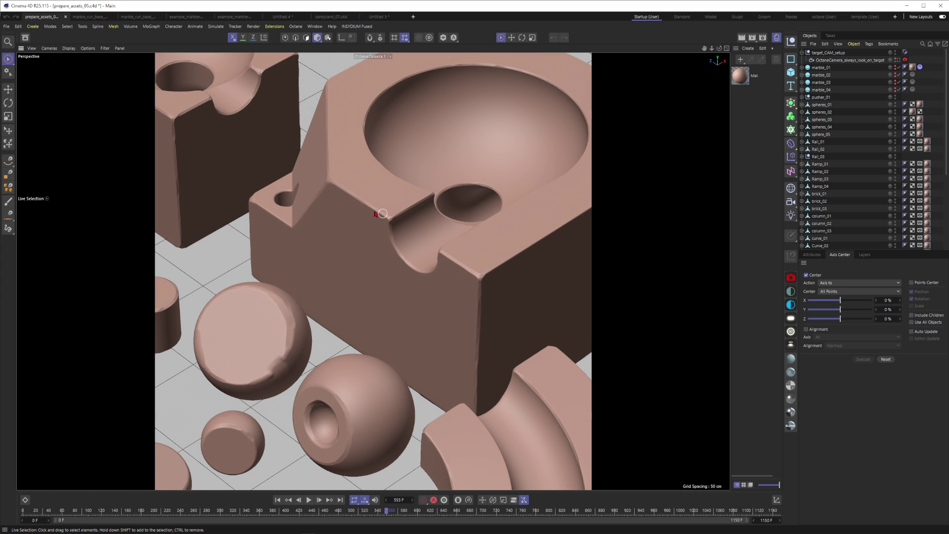
pyautogui.scroll(-4, 382, 214)
pyautogui.scroll(6, 346, 242)
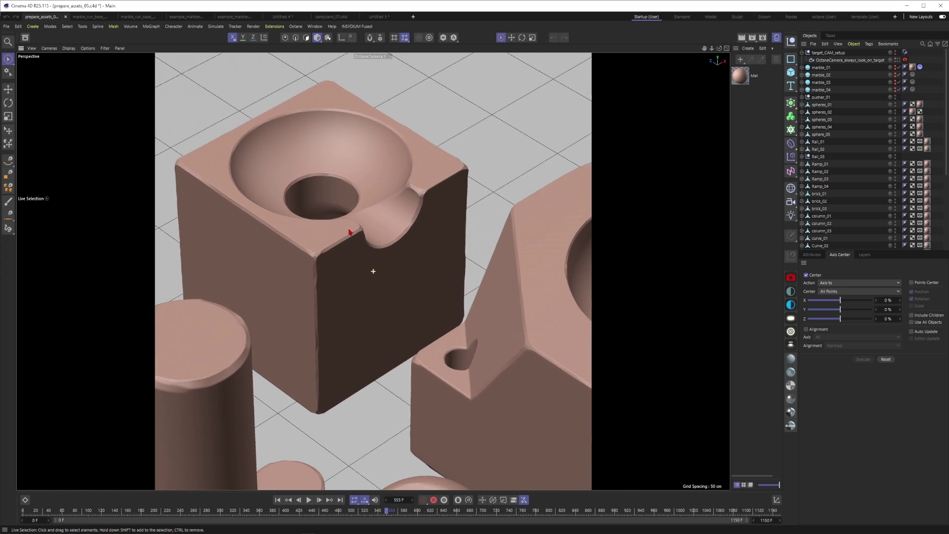
pyautogui.scroll(1, 349, 235)
pyautogui.keyDown('alt'); pyautogui.moveTo(382, 258); pyautogui.dragTo(376, 251); pyautogui.keyUp('alt')
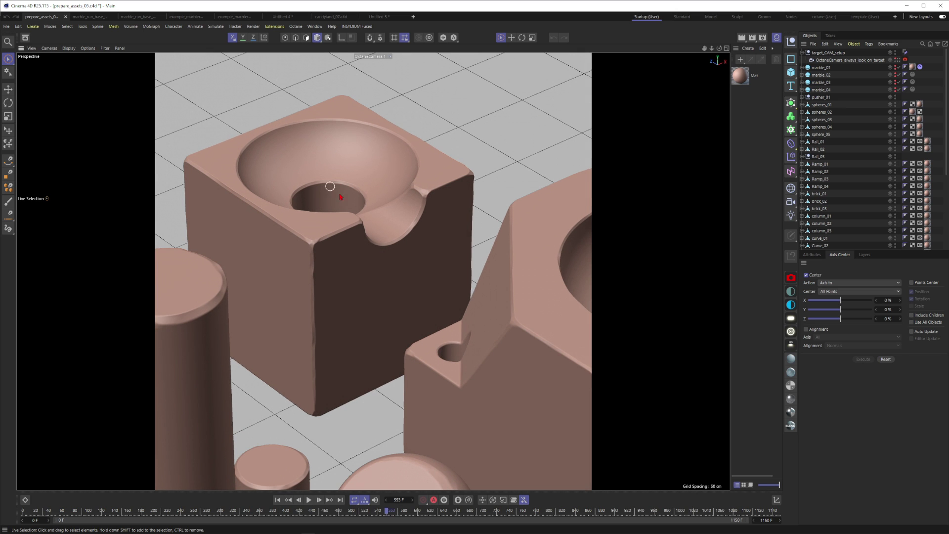